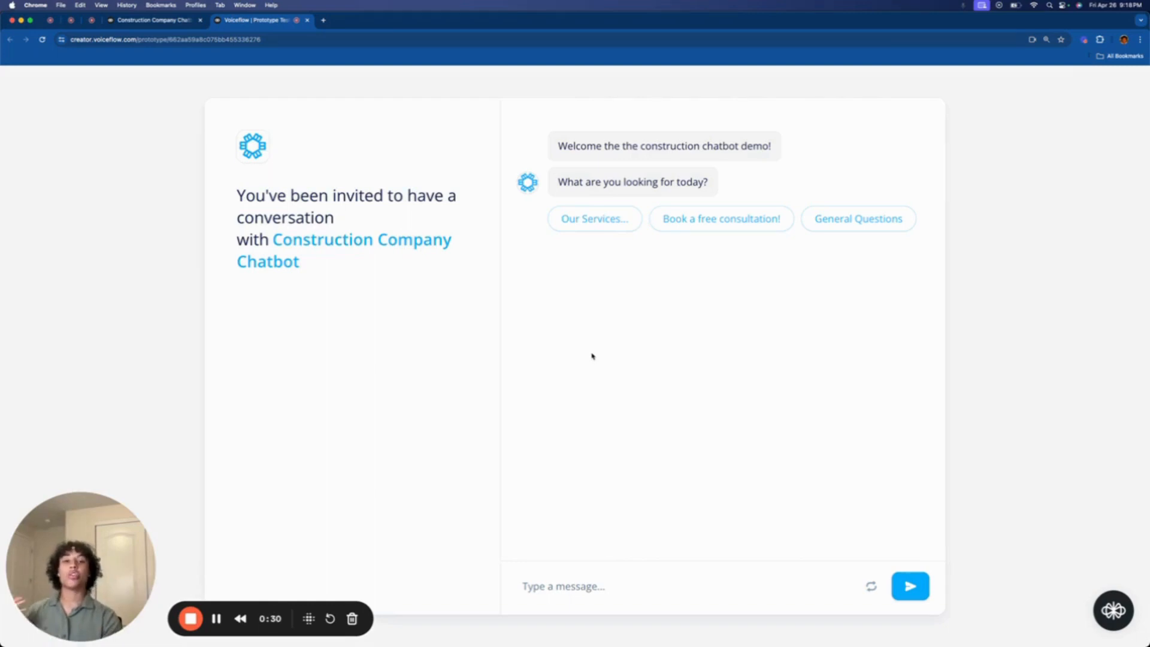
- Go through Our Services, Remodeling and its Learn more page, accept the free consultation, and choose Call
click(594, 220)
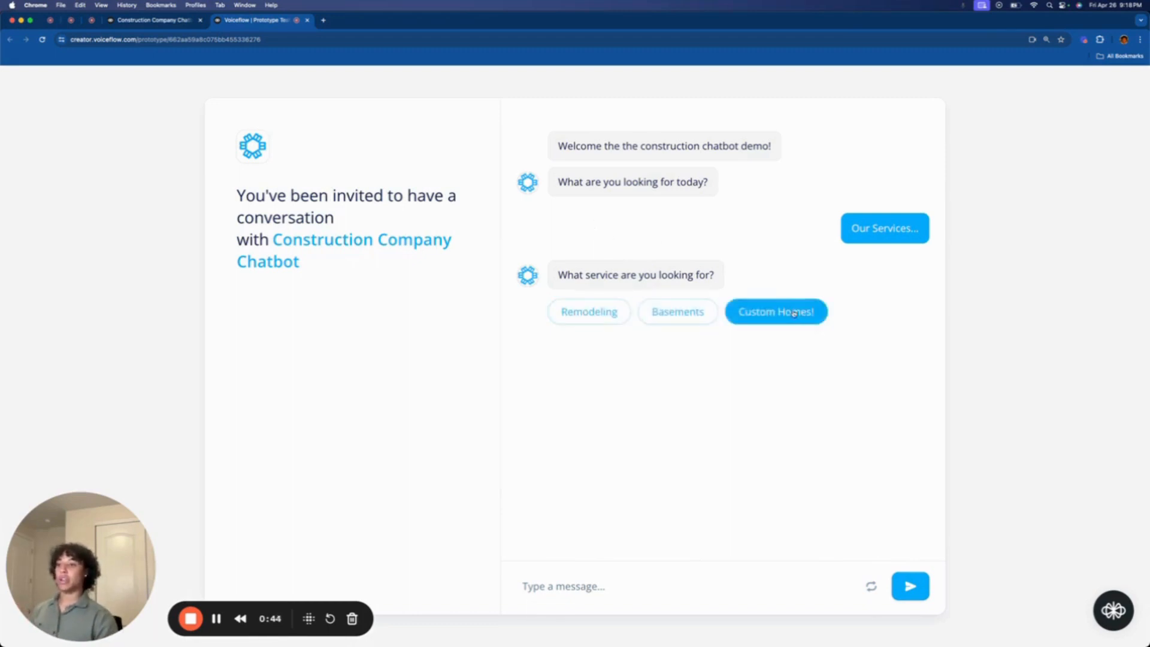
click(599, 312)
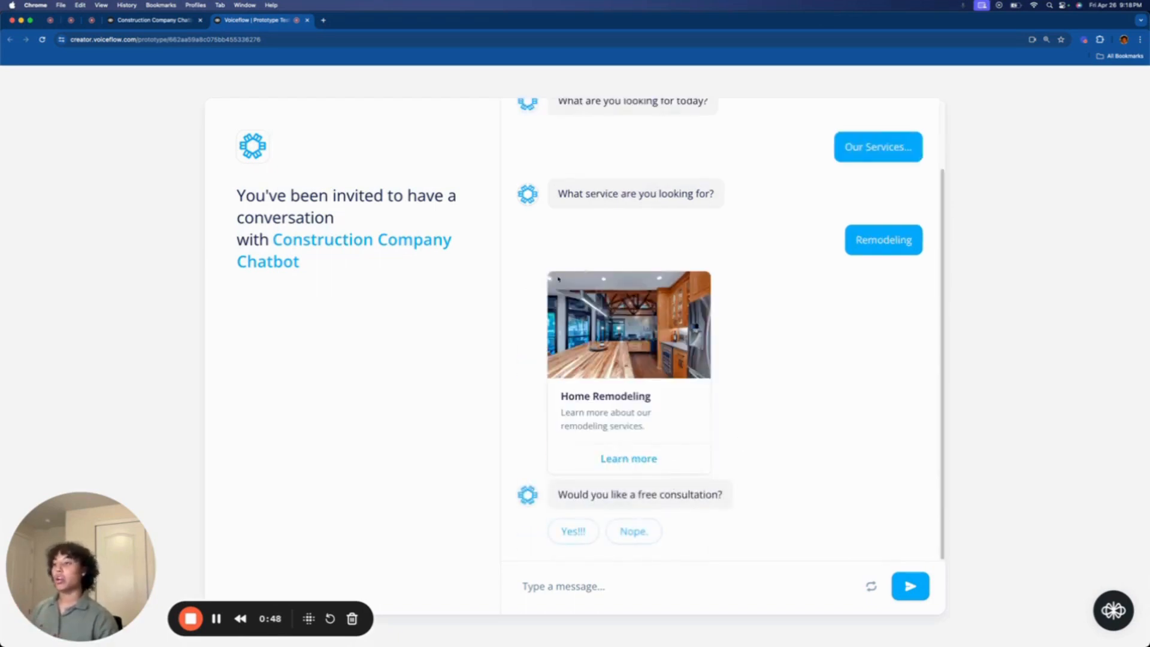
click(653, 458)
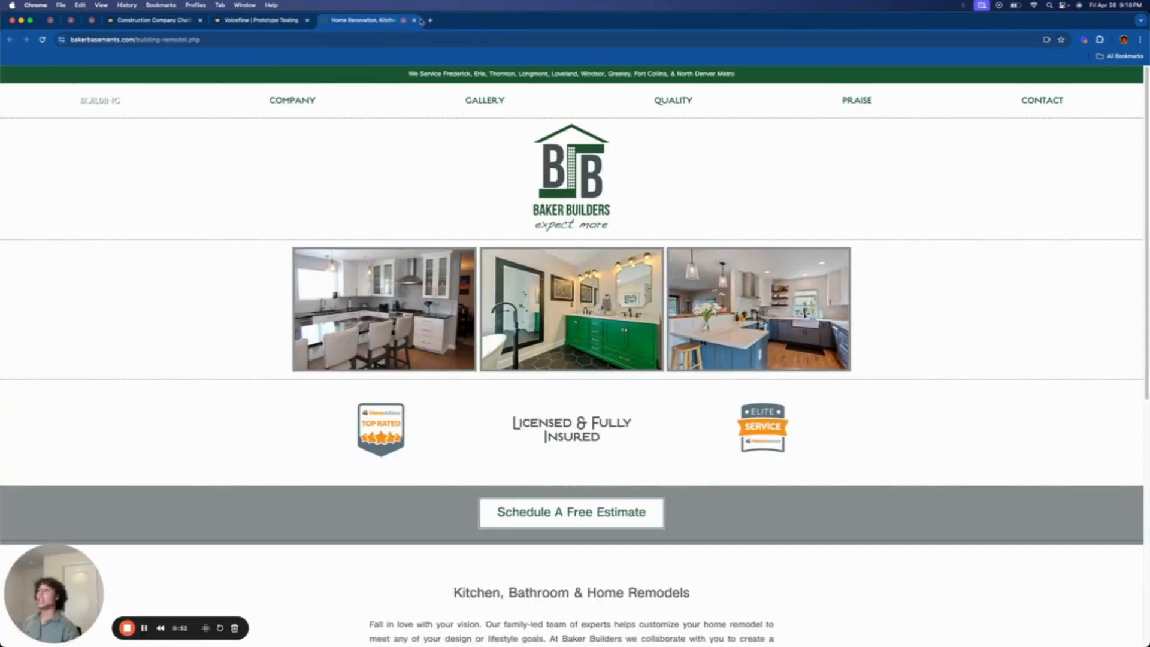
click(267, 24)
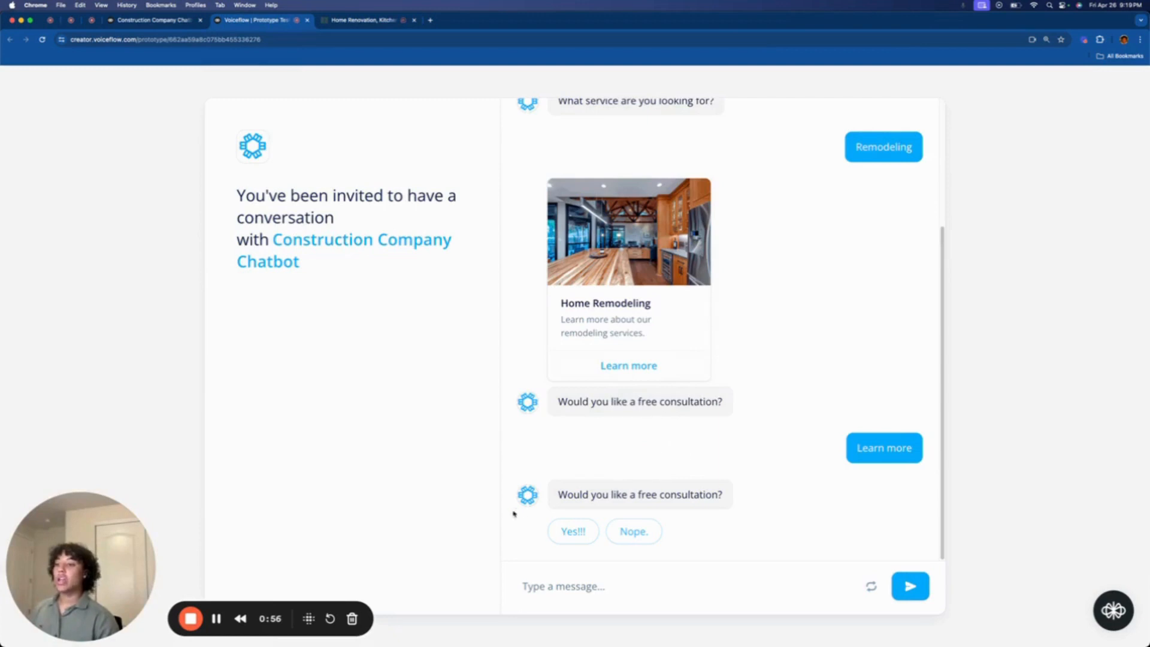
click(568, 539)
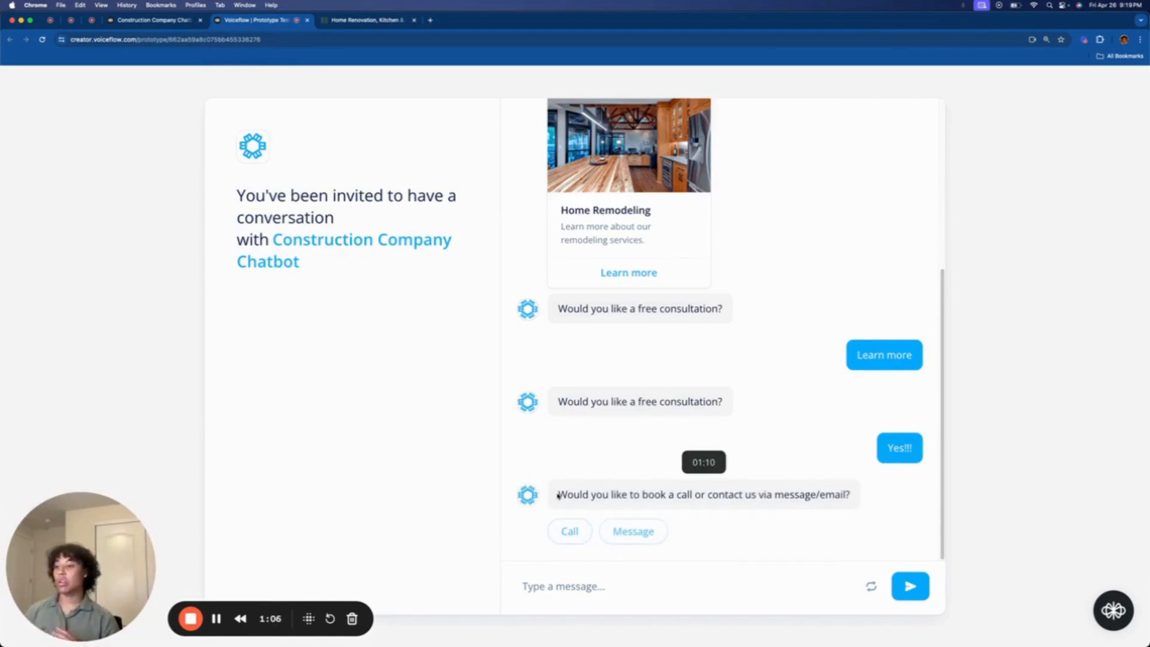
click(571, 533)
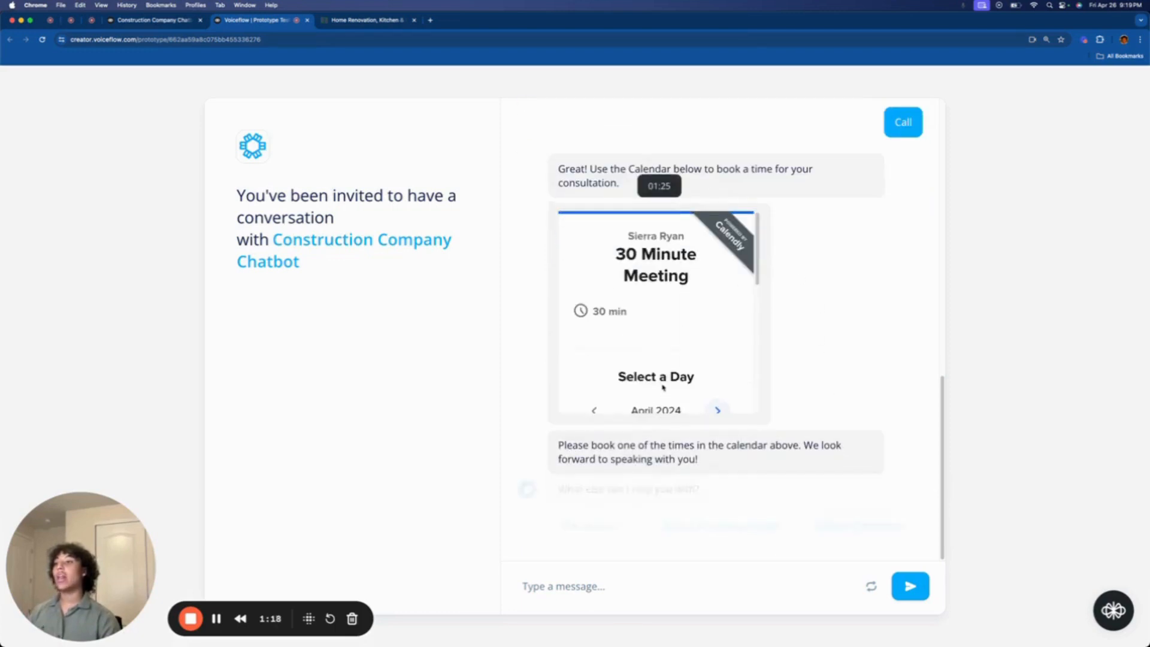
- In the Calendly embed, pick Wednesday May 8, 2024 at 2:00pm and continue
scroll(663, 387, down, 5)
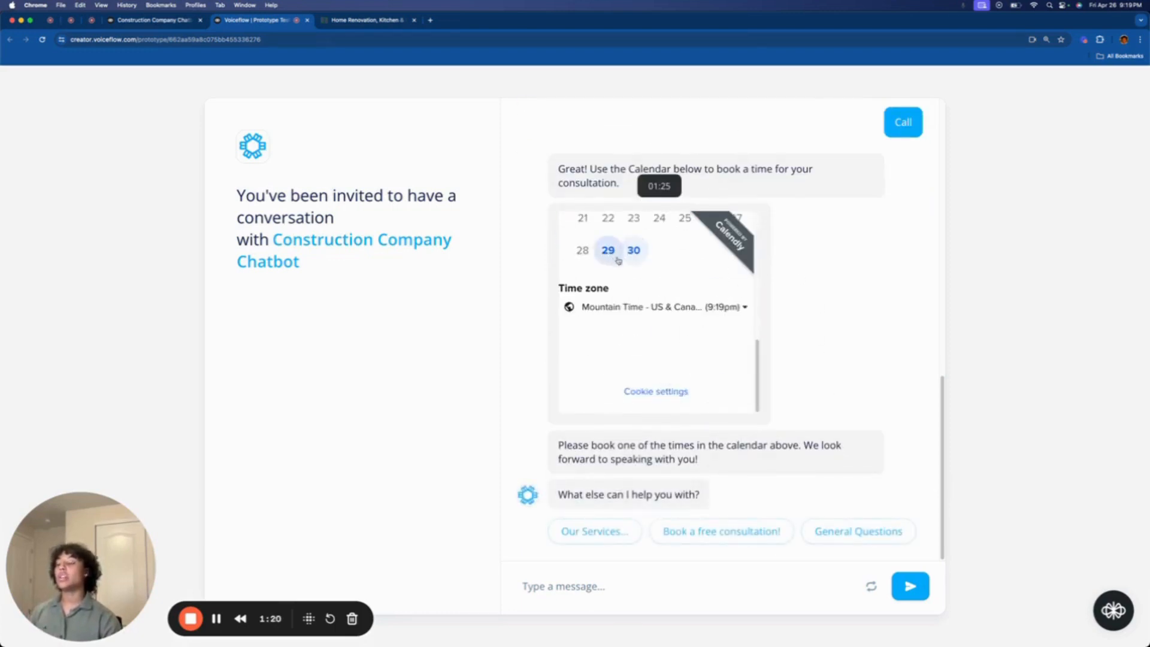
scroll(618, 260, up, 3)
click(719, 247)
scroll(648, 313, down, 2)
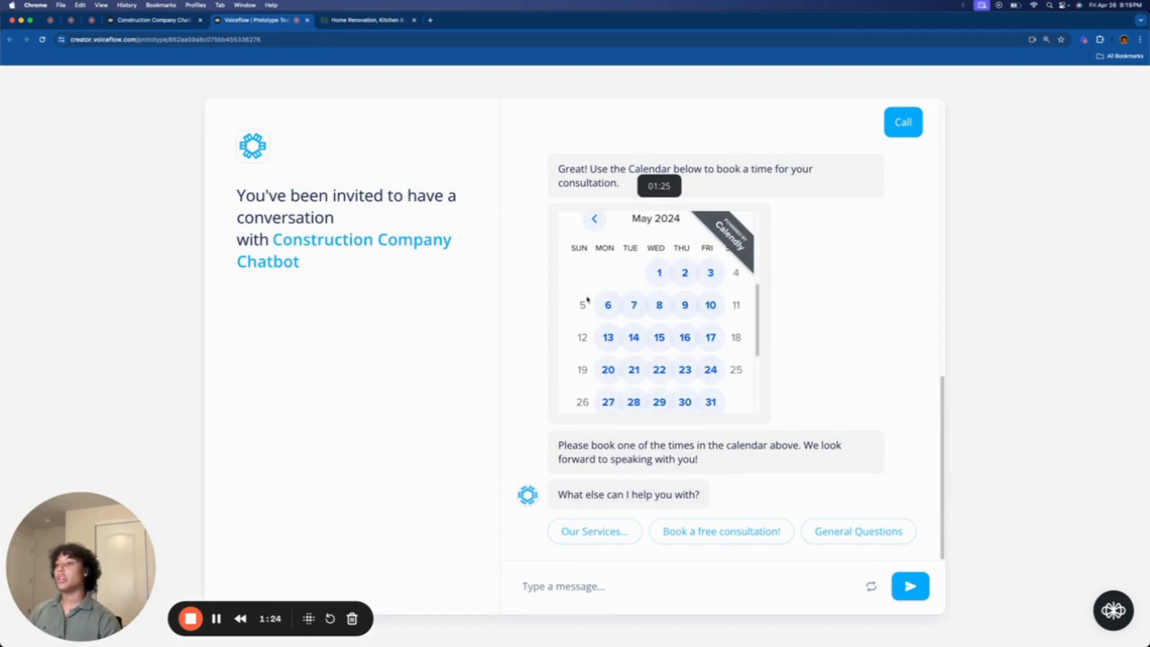
click(659, 305)
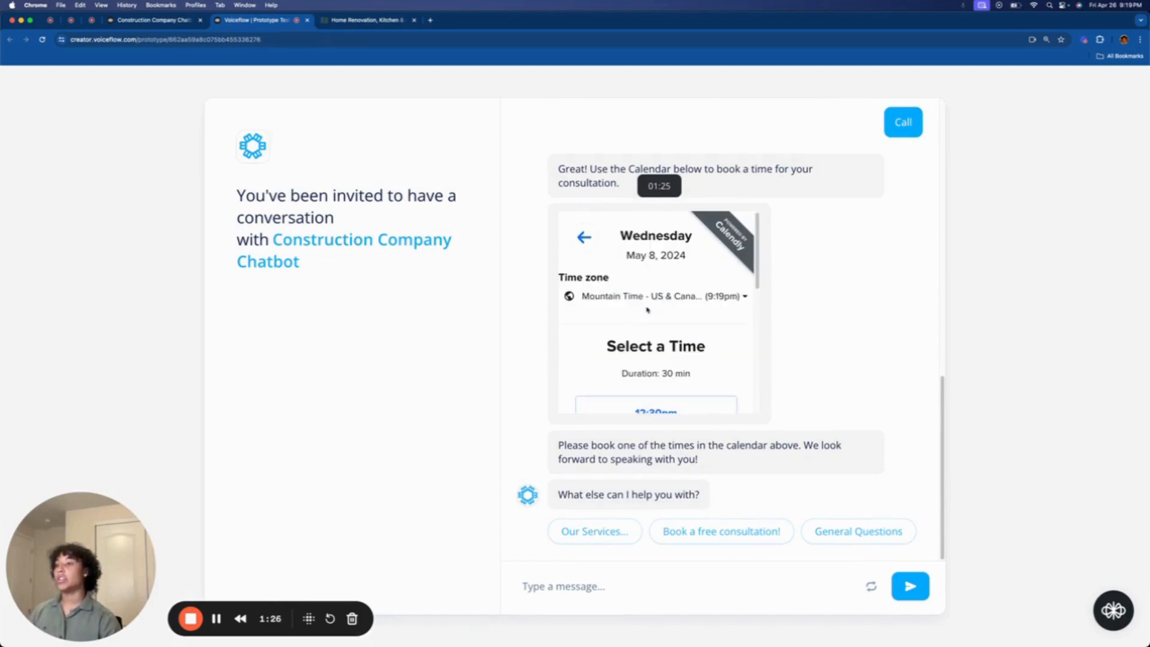
scroll(679, 348, down, 3)
click(660, 352)
click(699, 353)
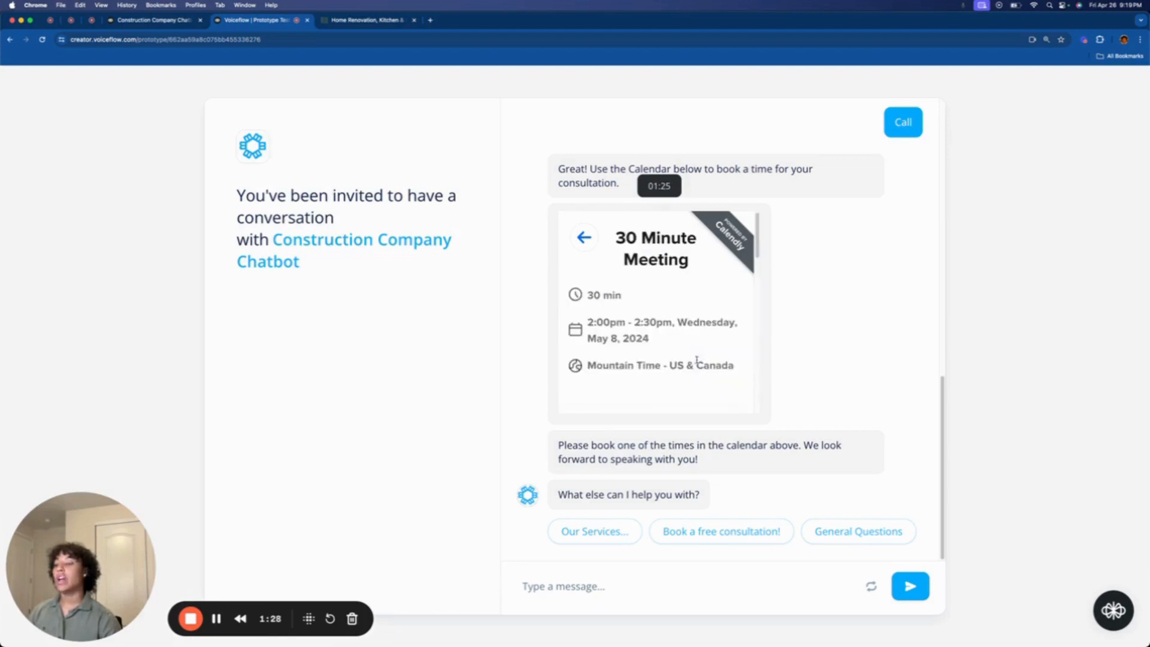
- Review the booking details form, then go back to day selection without scheduling
scroll(673, 344, down, 5)
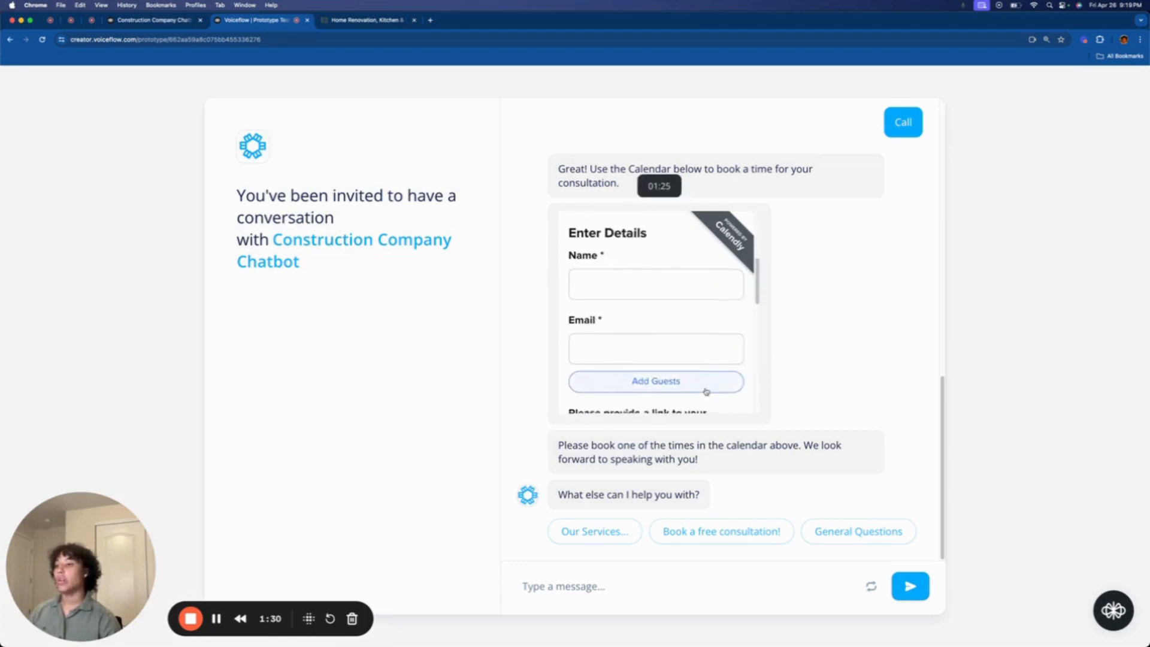
scroll(701, 392, down, 5)
scroll(696, 391, up, 10)
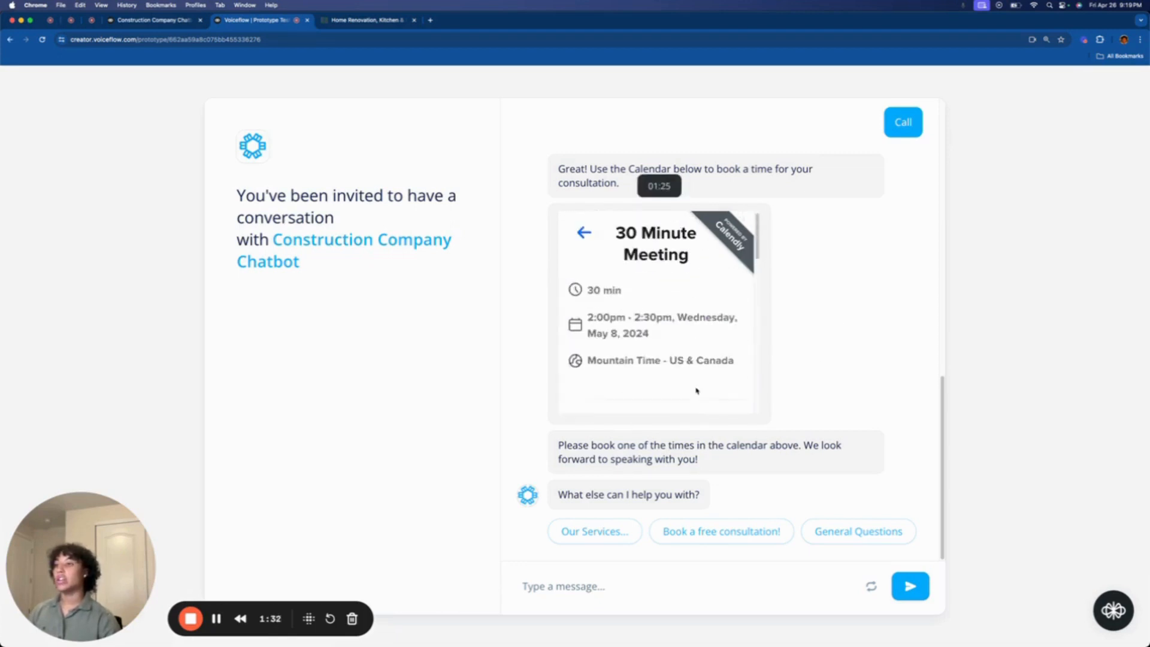
click(585, 233)
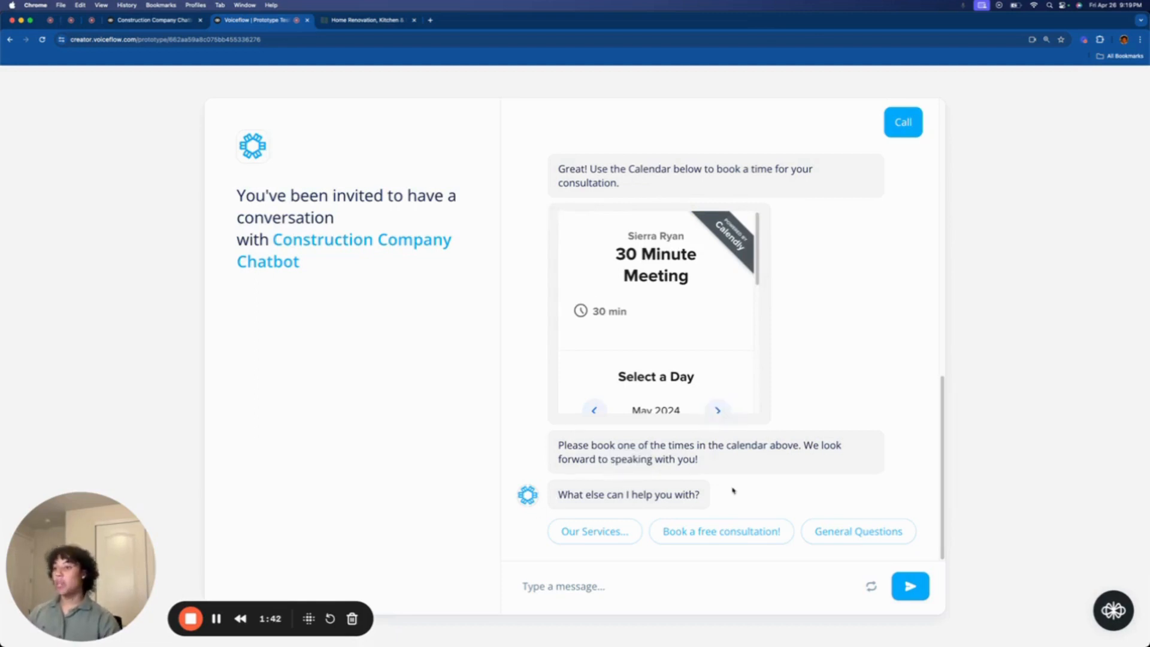
- Book a free consultation by message and send 'I want to put a basketball court in my basement'
click(690, 532)
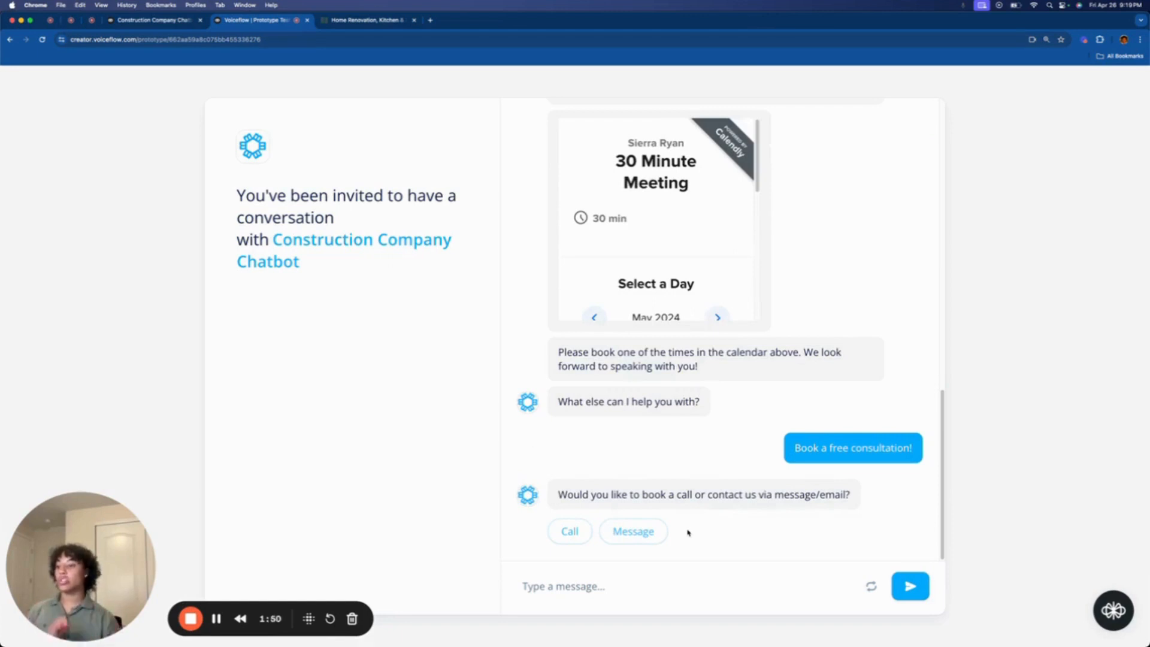
click(618, 532)
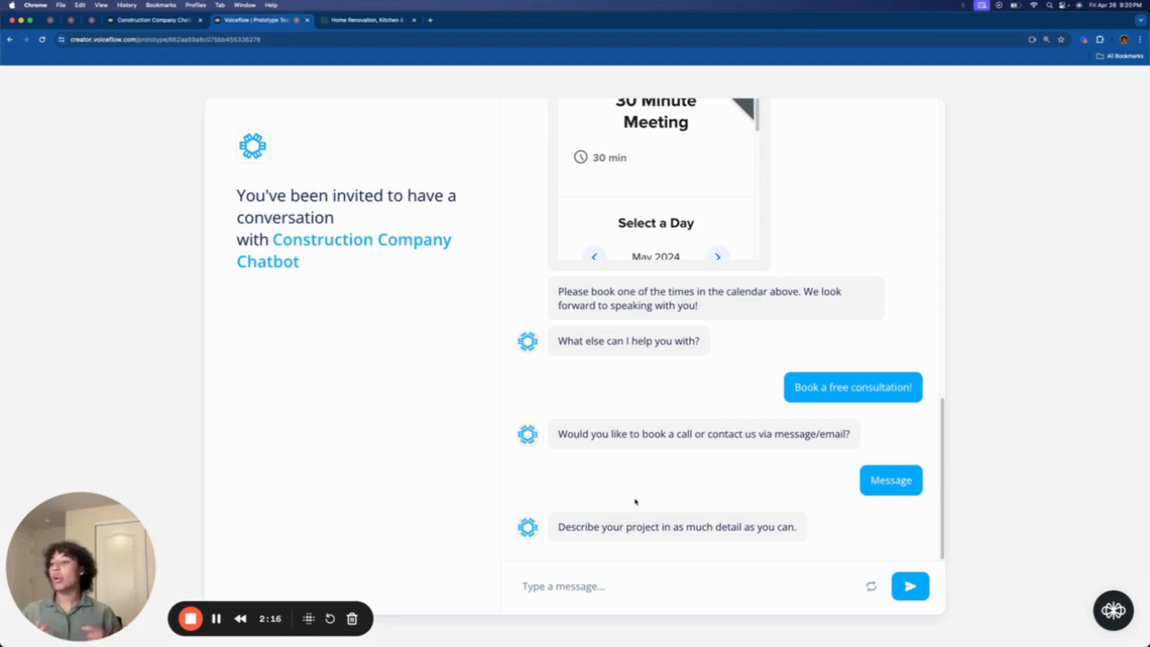
click(611, 582)
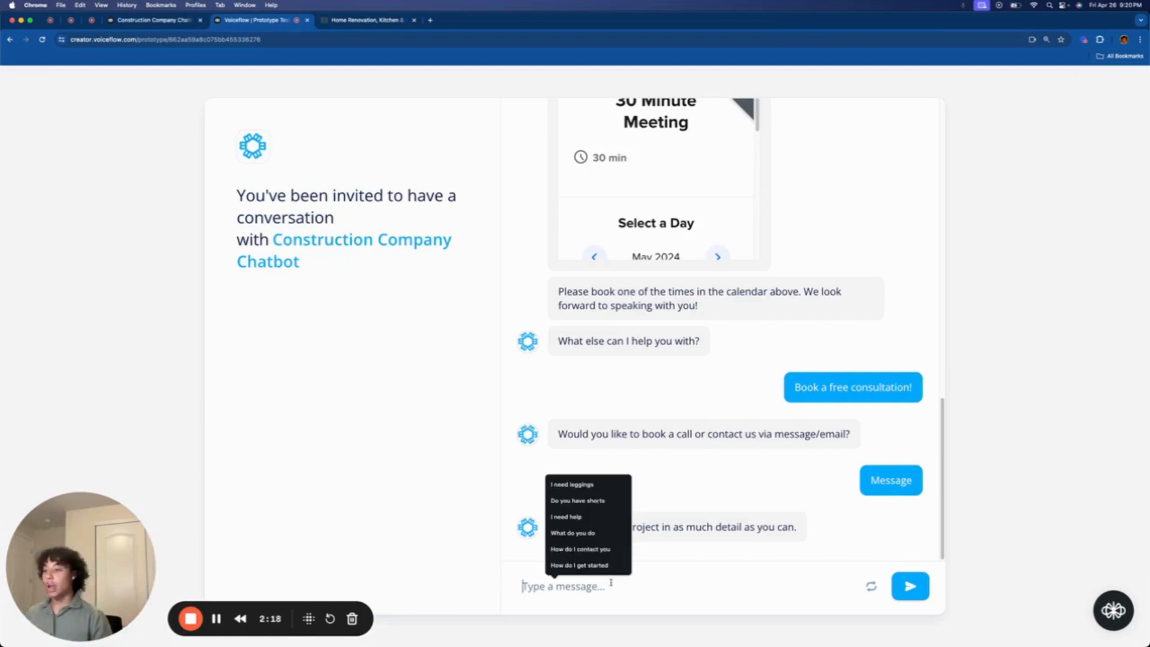
text(I want to p)
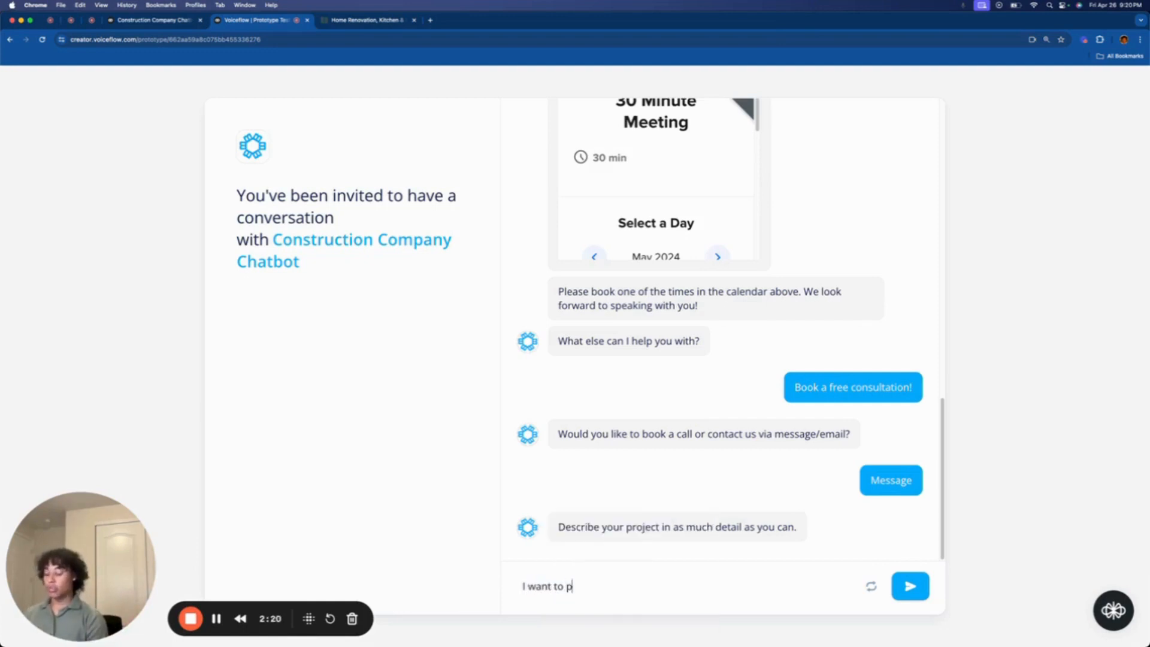
text(ut a bacl)
key(BackSpace)
key(BackSpace)
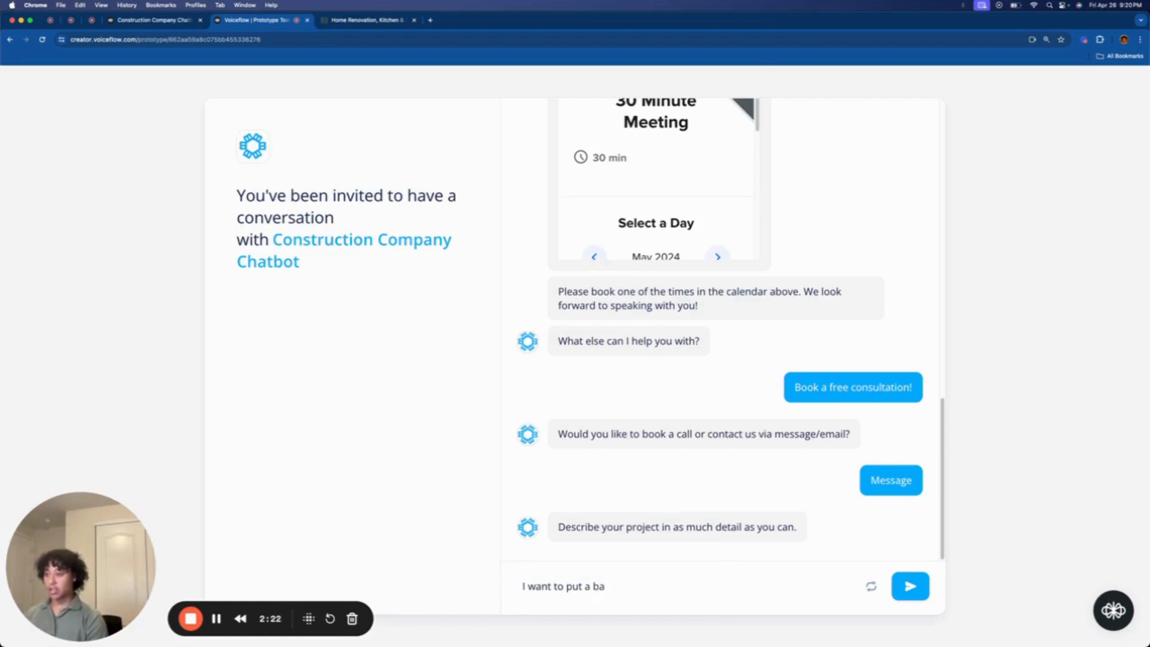
text(sketball court in)
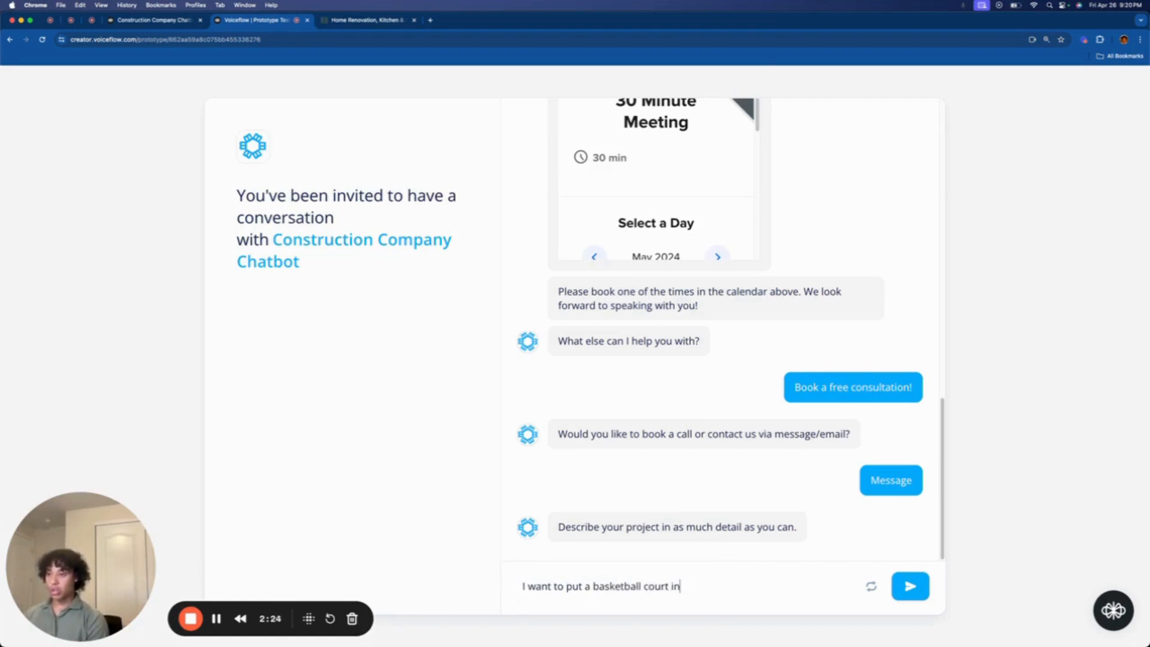
text( my basemen)
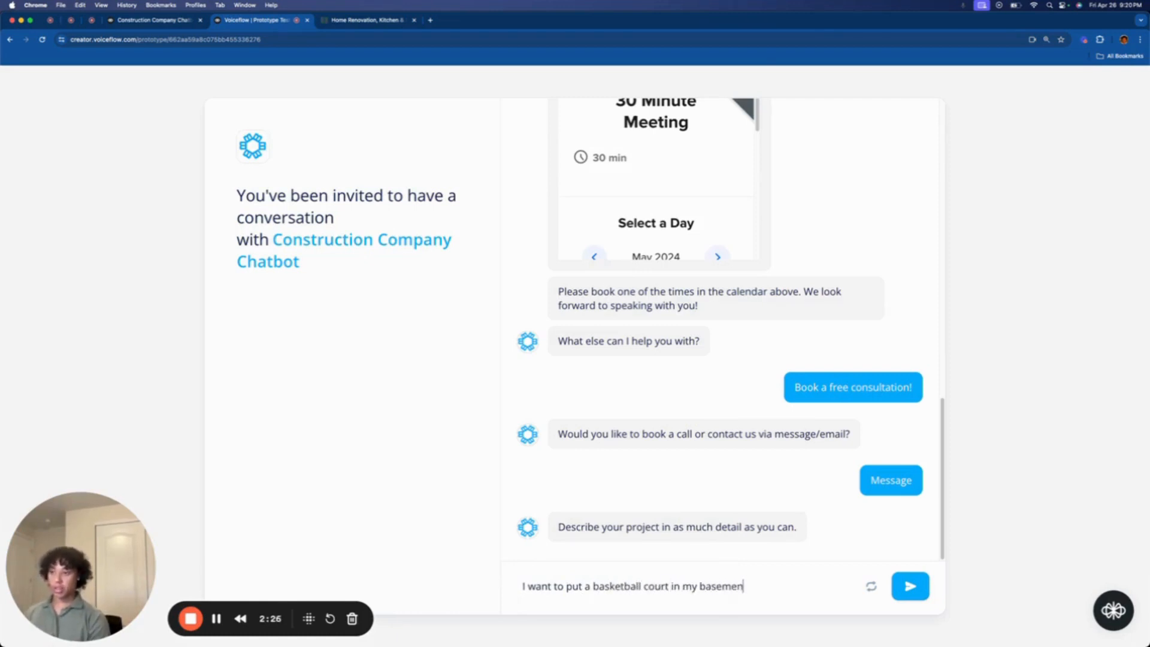
text(t)
key(Return)
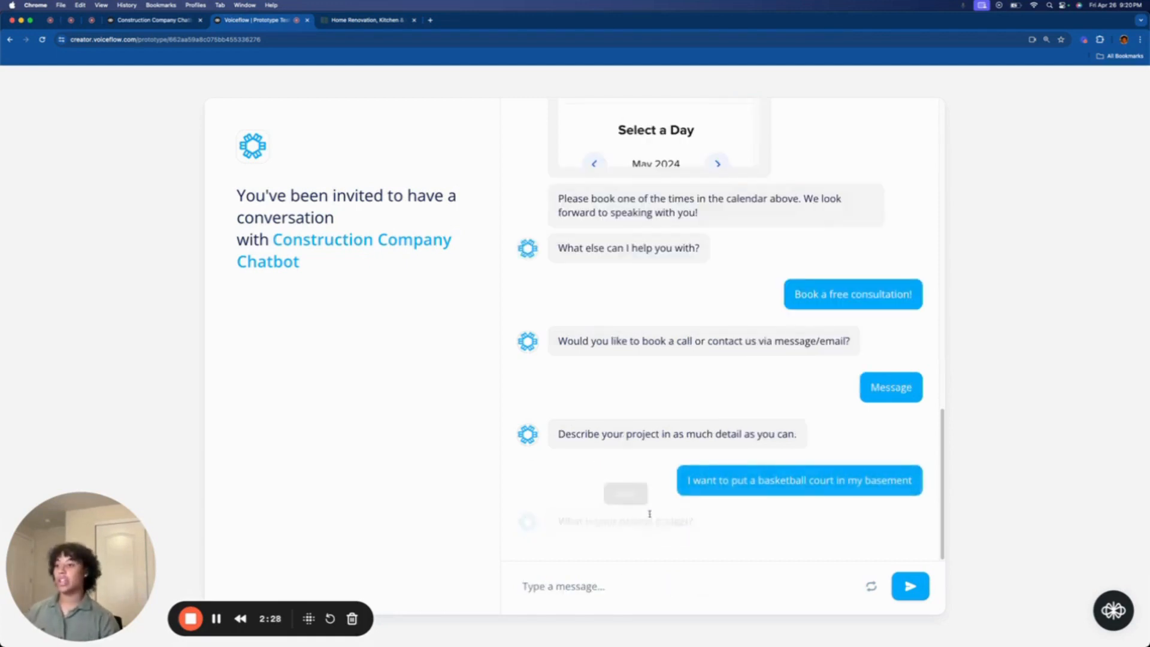
- Send a 10000 budget, the visitor's name, and their e-mail address to the bot
text(1000)
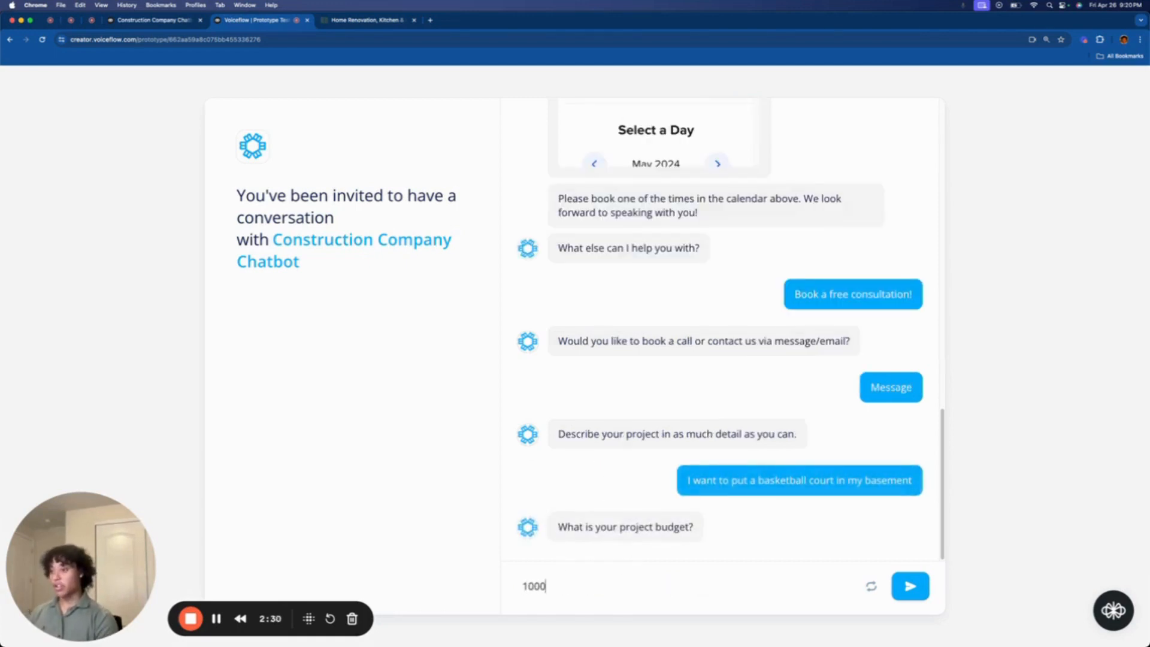
text(0)
key(Return)
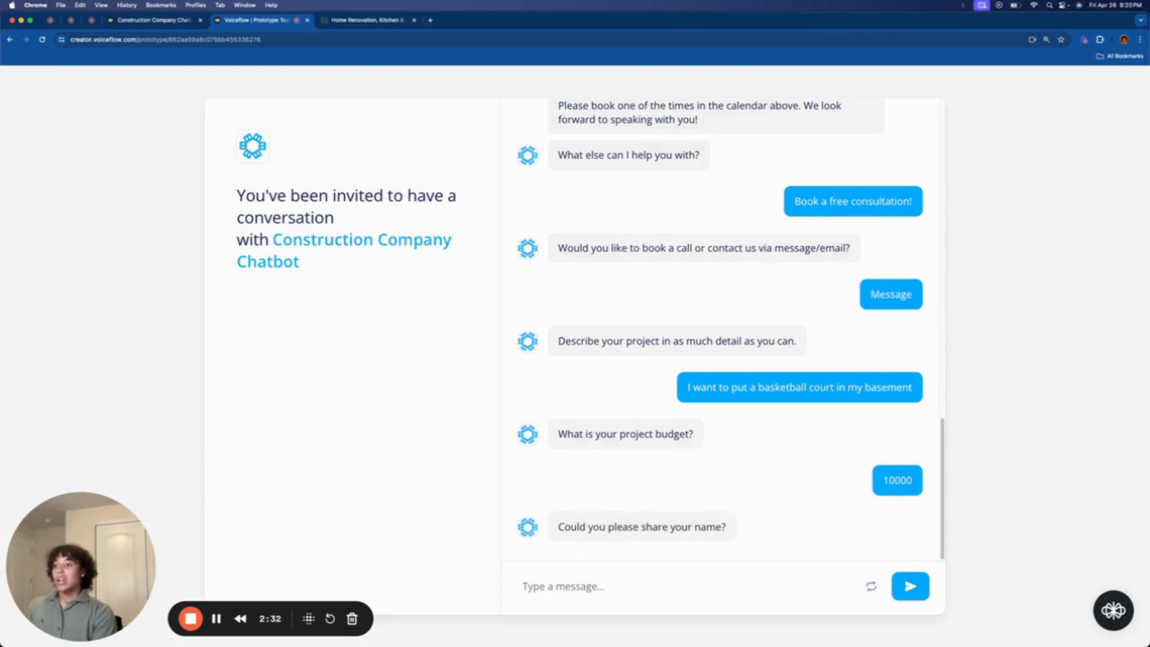
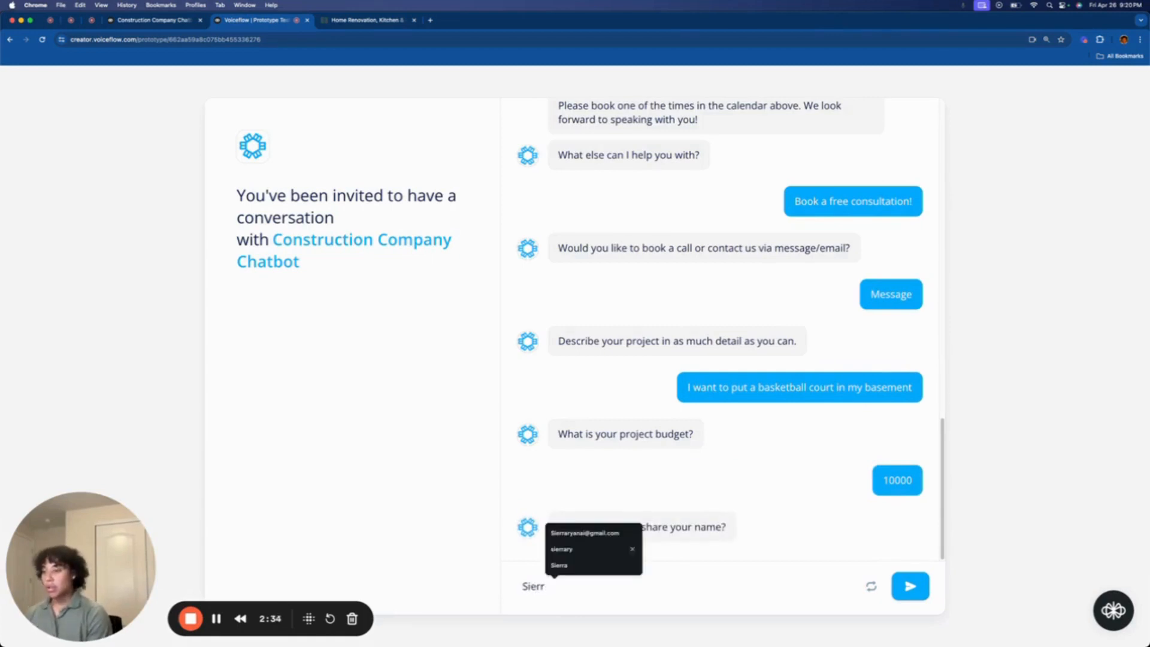
key(Return)
text(sie)
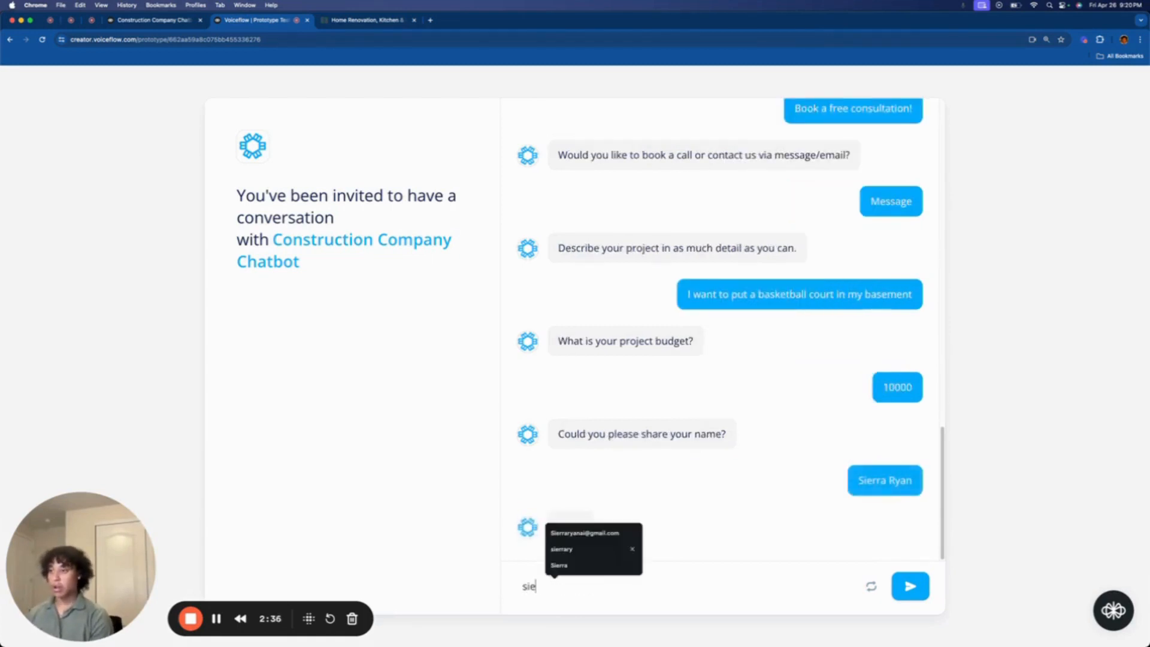
click(626, 533)
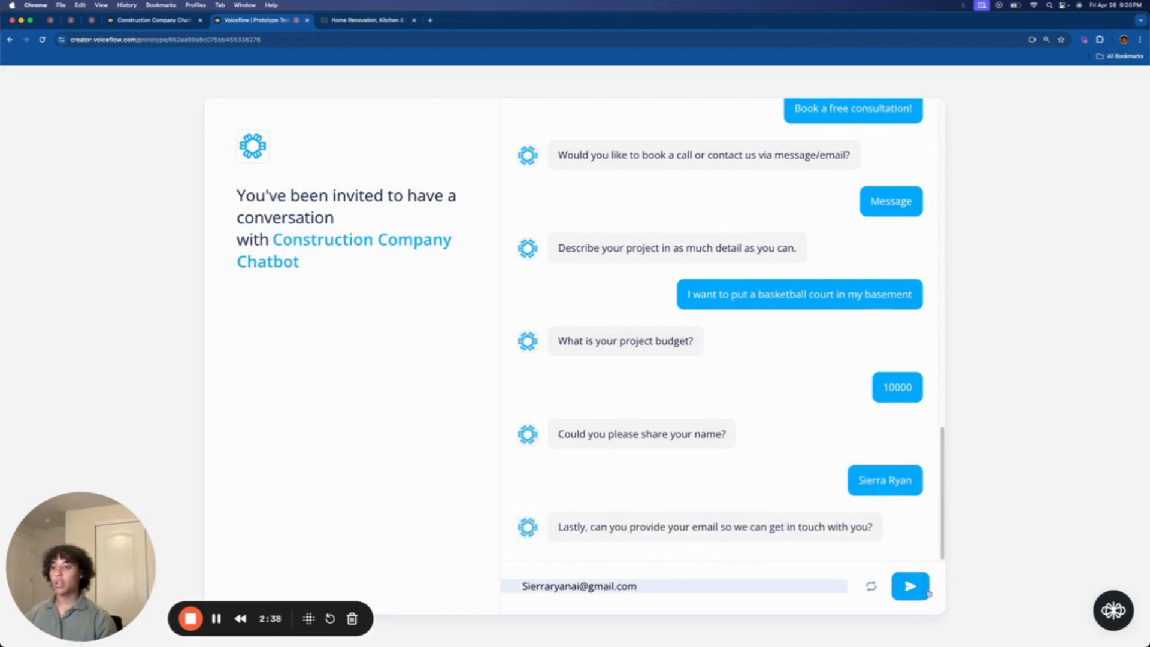
click(929, 593)
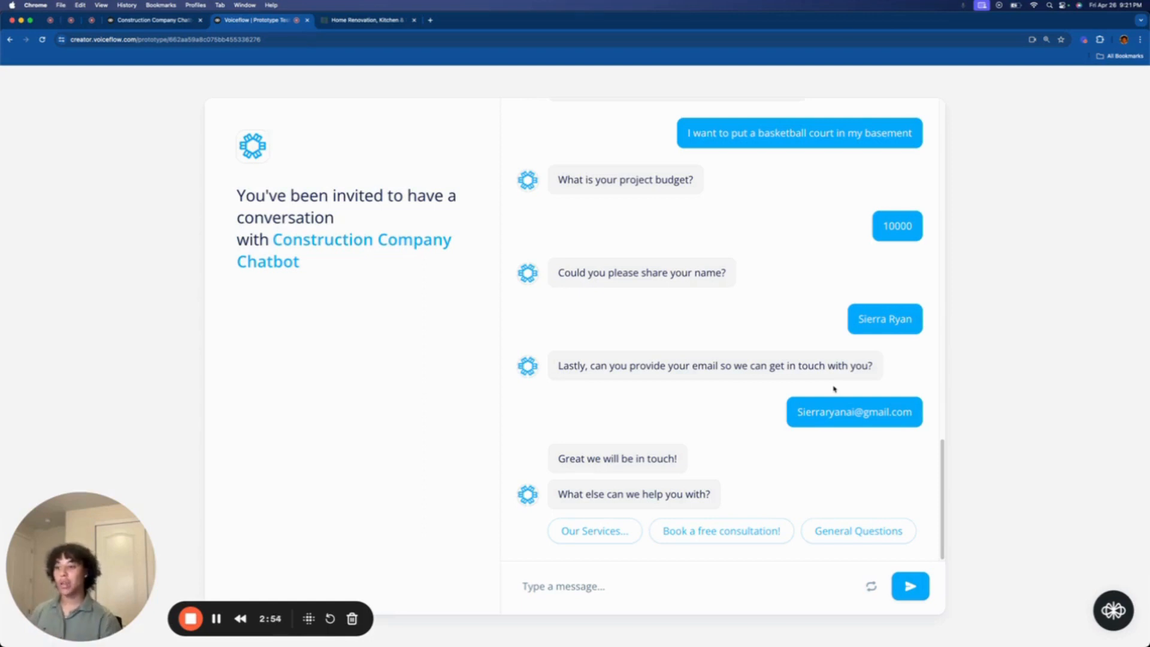
- Ask 'What do you do' in the General Questions flow, then answer No to another question
click(837, 538)
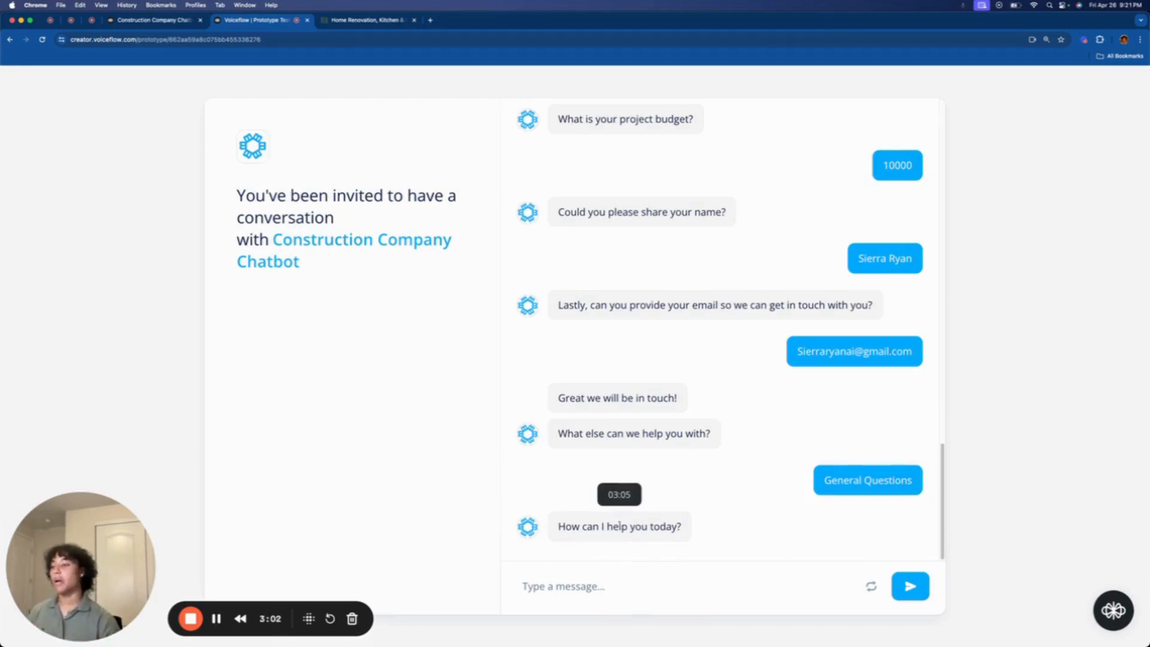
click(563, 586)
text(What do )
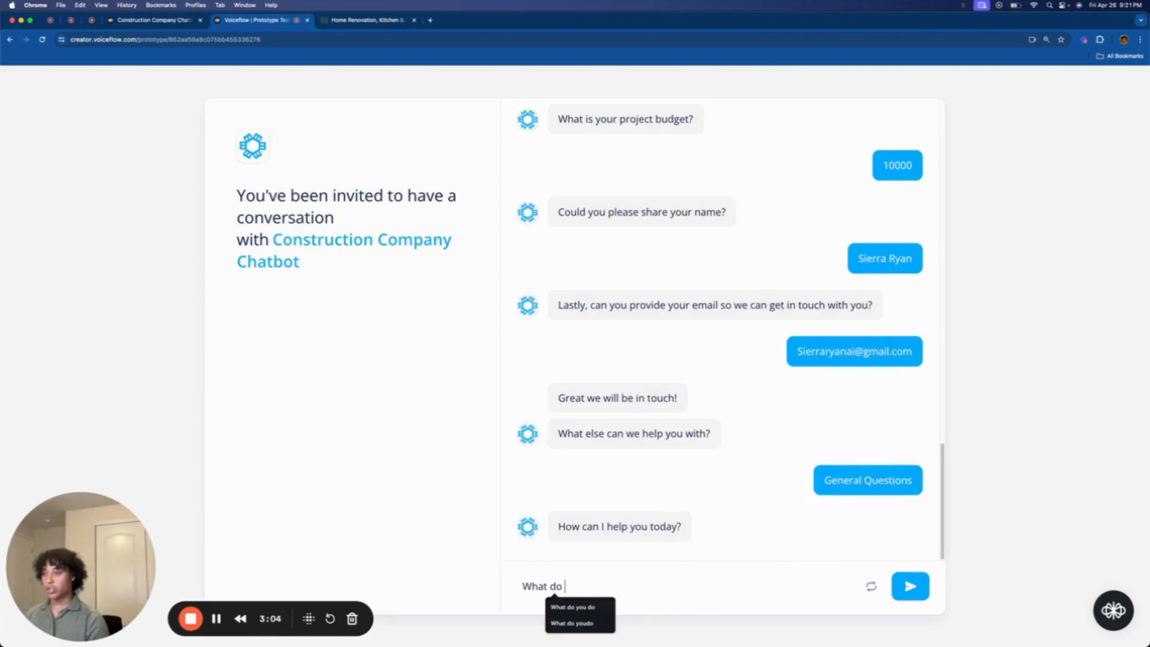
text(you do)
key(Return)
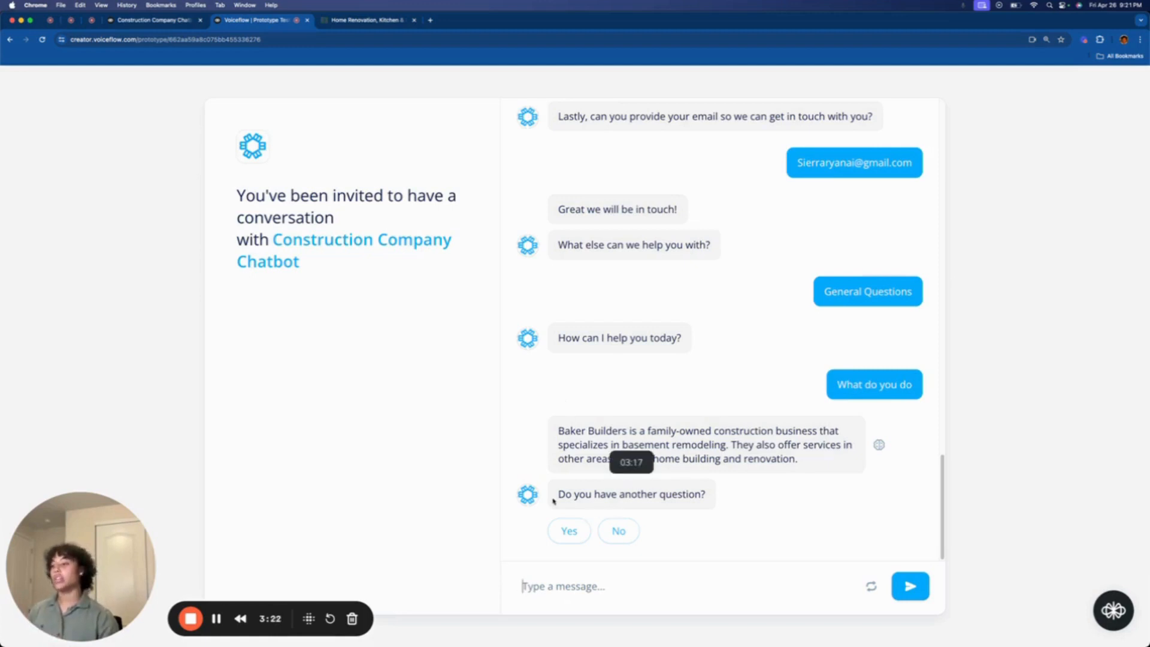
click(610, 531)
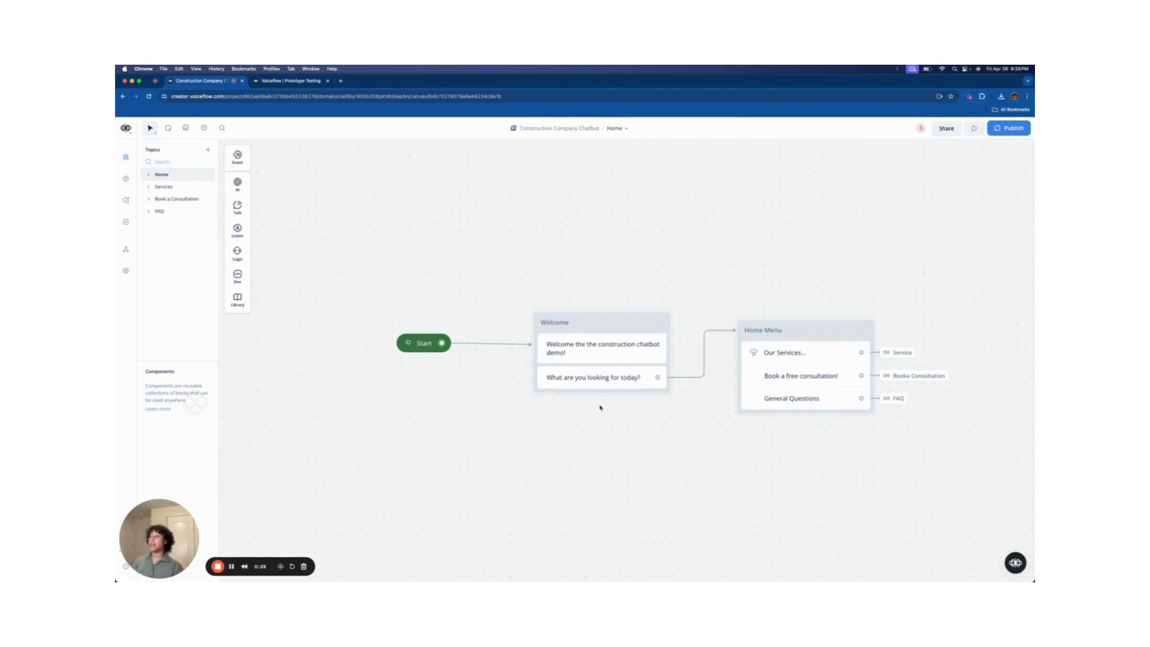
- Inspect the Home Menu buttons and where Our Services leads, then open the Services topic
click(814, 377)
drag(796, 275, 602, 258)
click(615, 354)
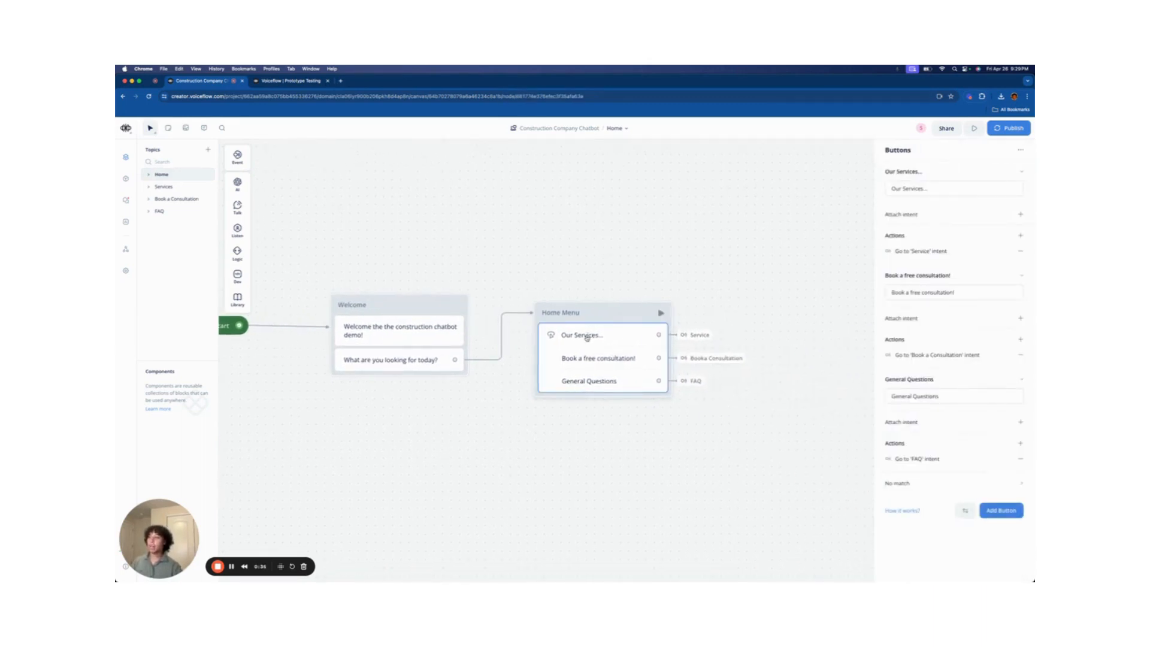
click(698, 334)
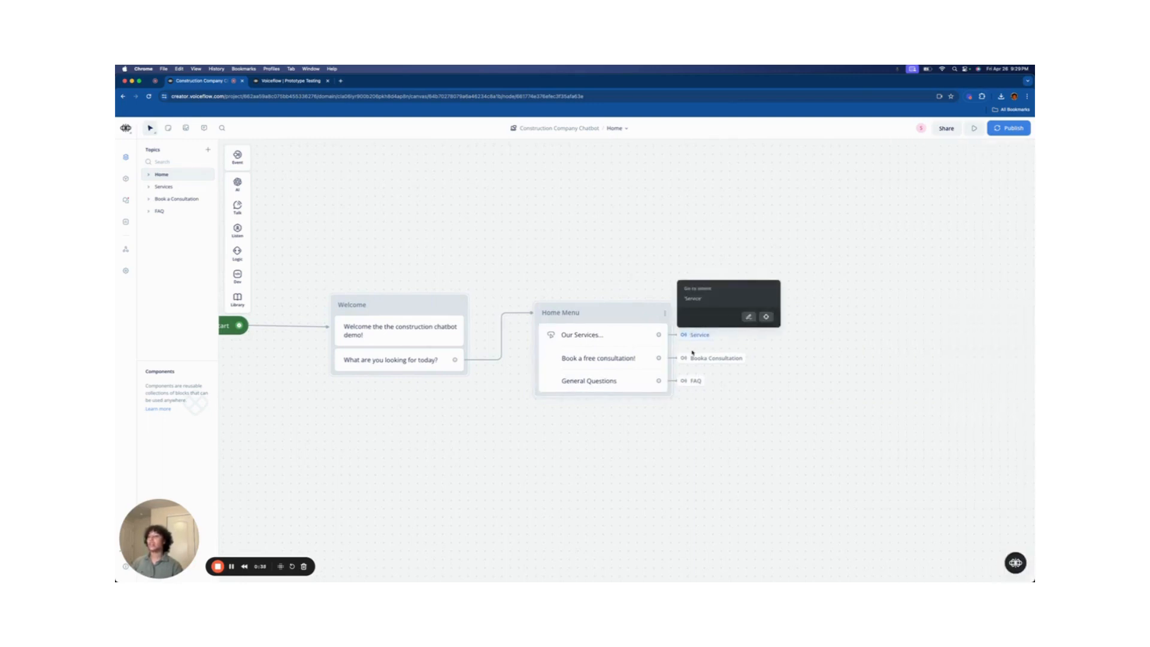
click(764, 345)
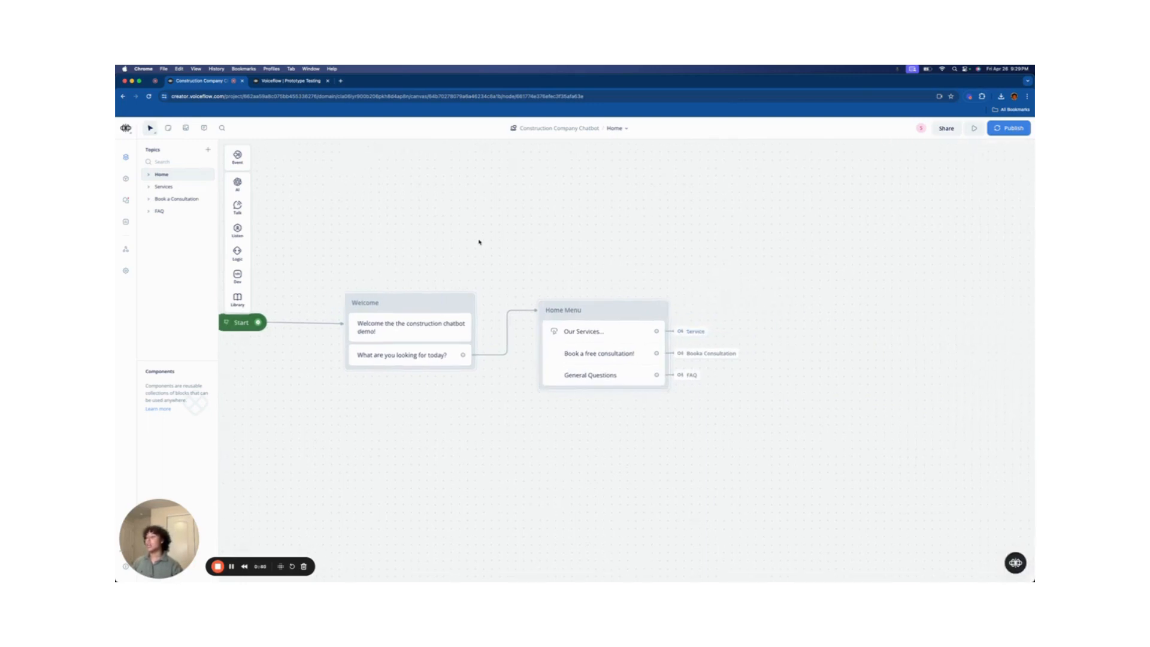
drag(478, 242, 603, 252)
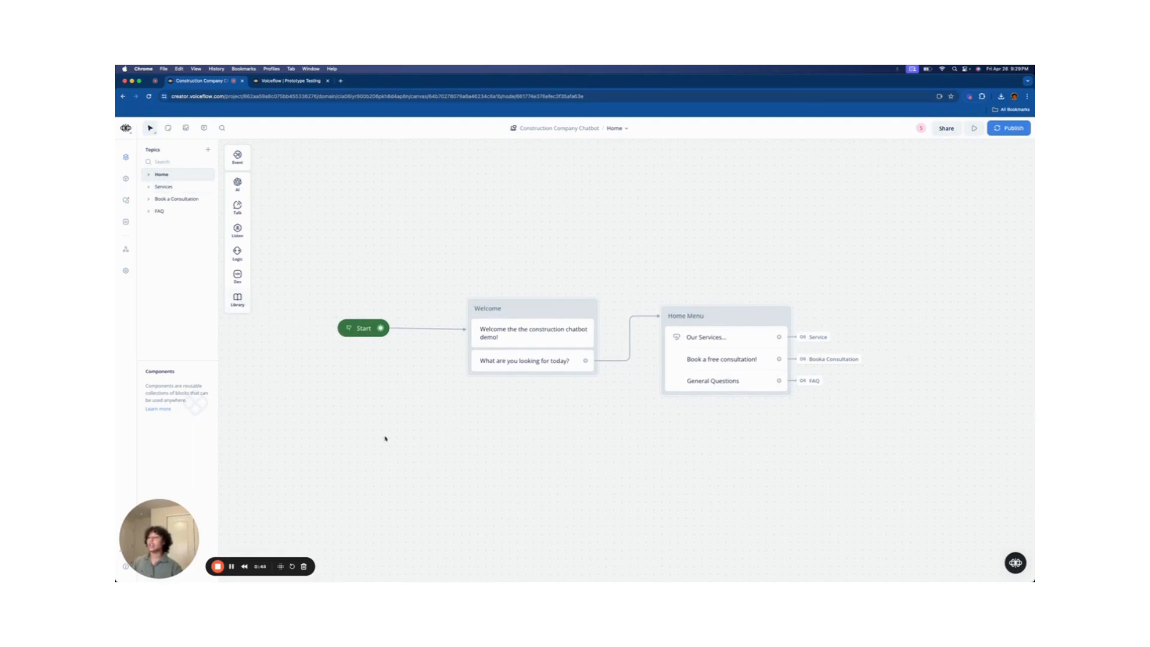
scroll(803, 439, down, 1)
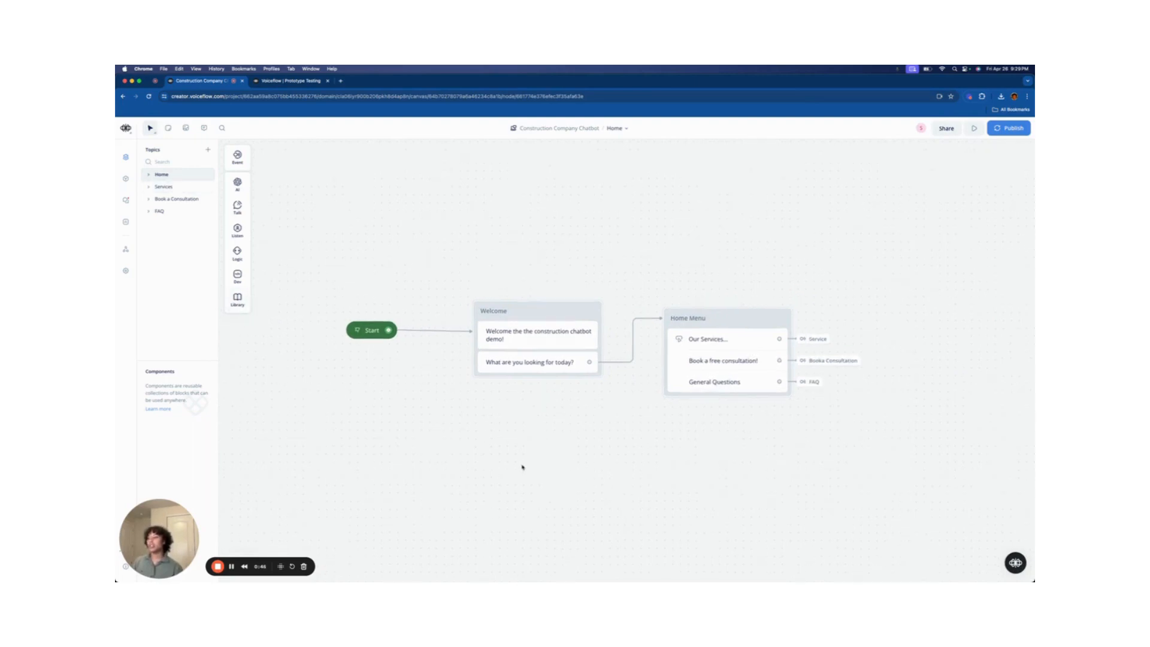
drag(523, 467, 570, 475)
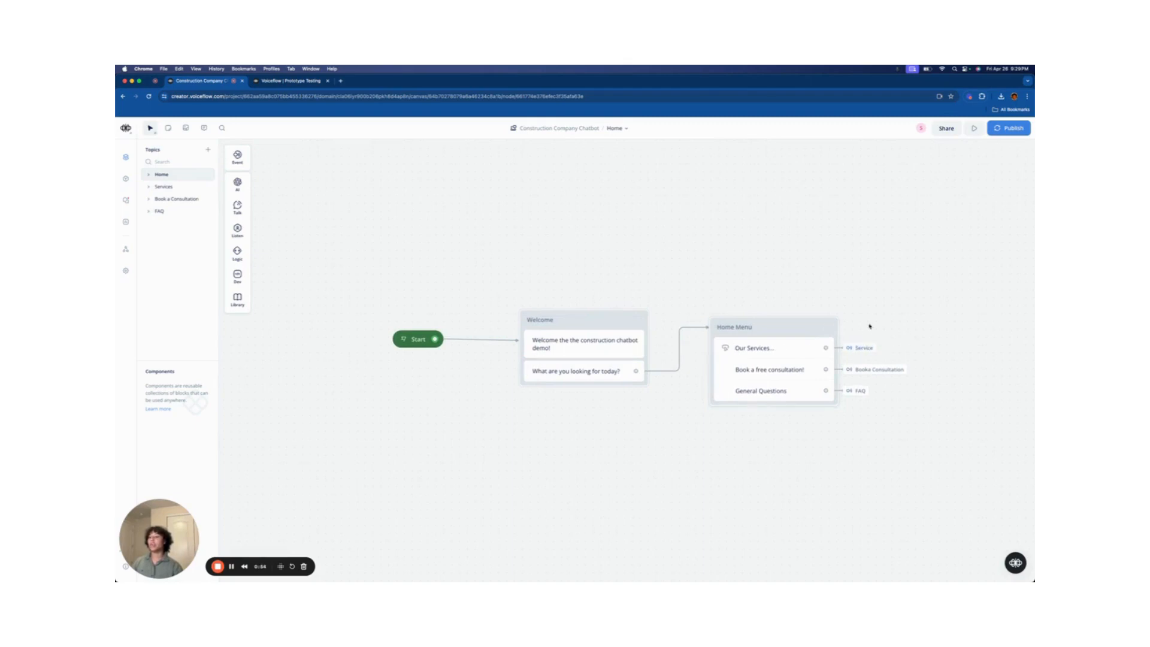
click(164, 187)
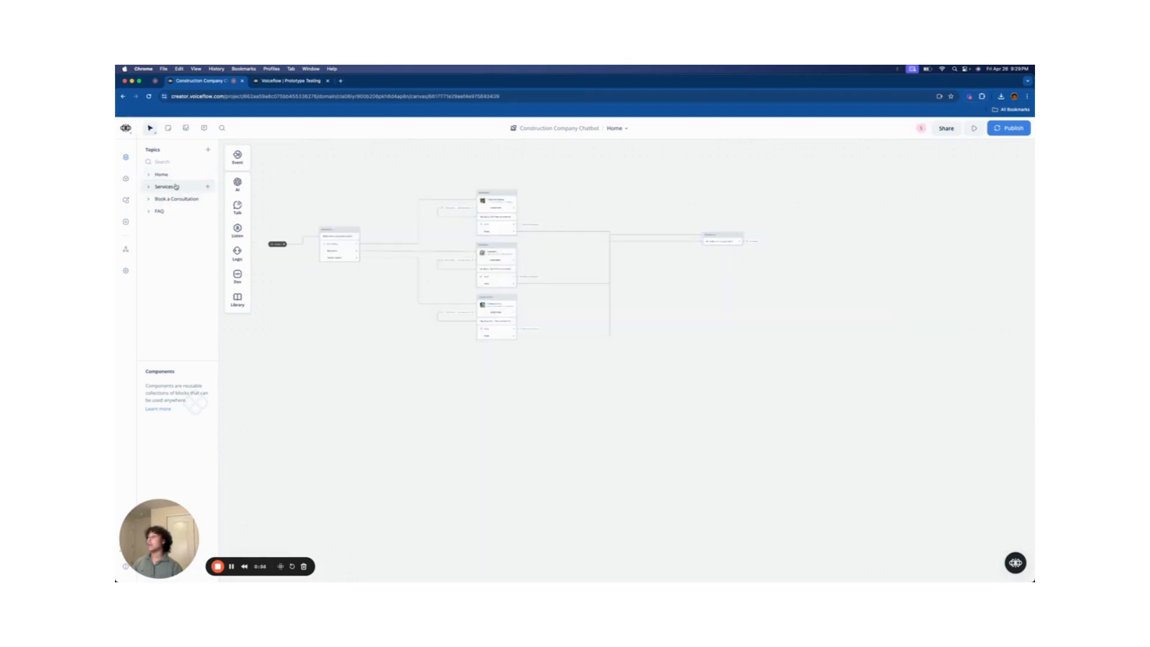
drag(382, 319, 375, 377)
scroll(405, 364, up, 5)
scroll(437, 367, up, 3)
scroll(442, 355, up, 2)
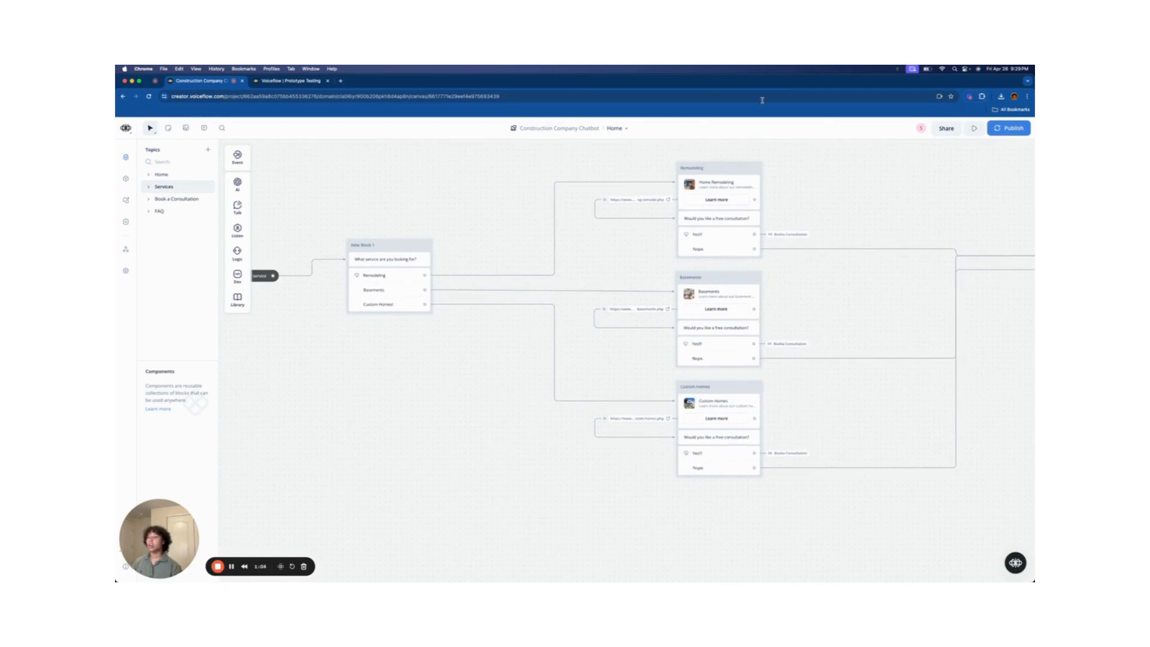
drag(451, 202, 587, 221)
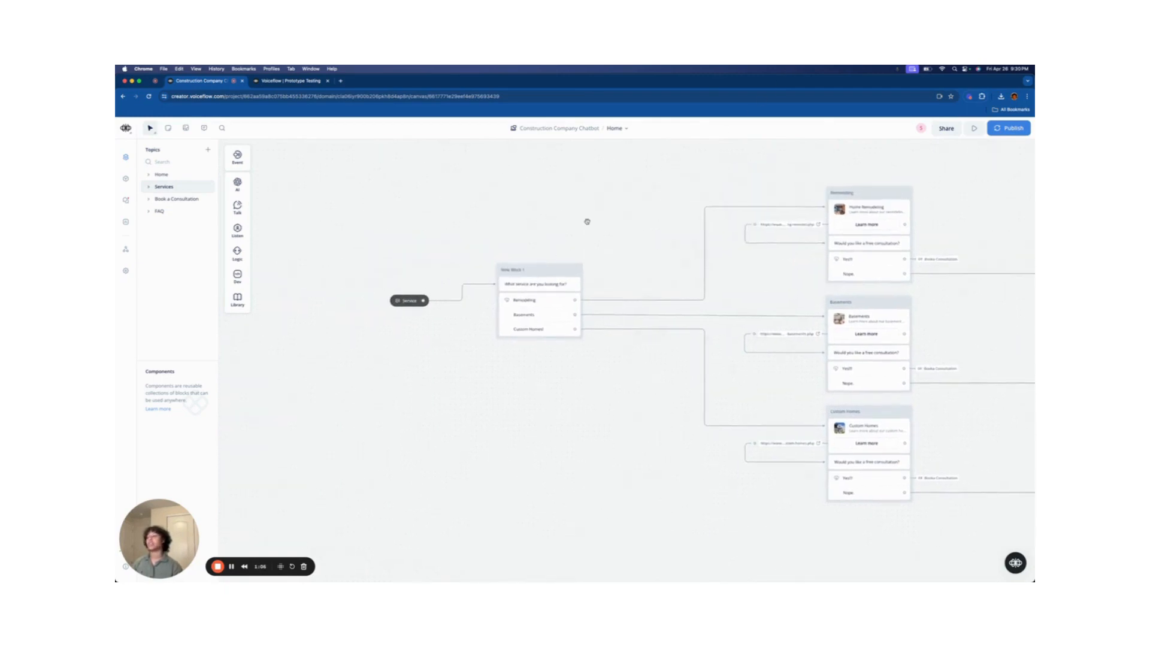
scroll(501, 242, up, 3)
scroll(502, 242, up, 1)
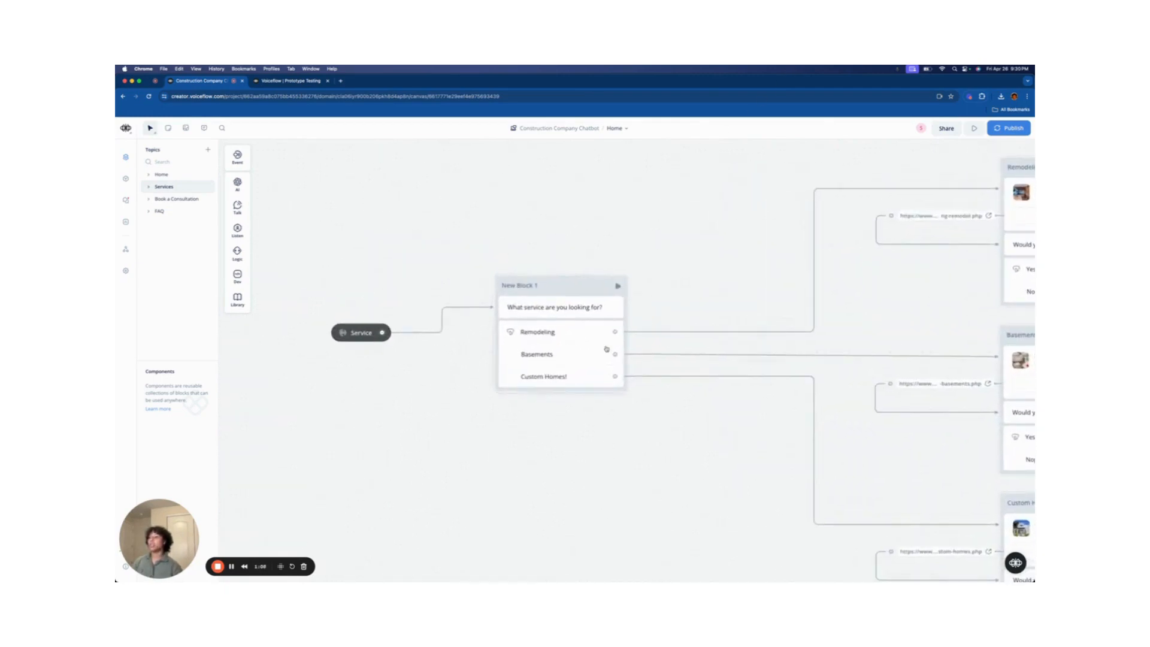
scroll(772, 305, right, 5)
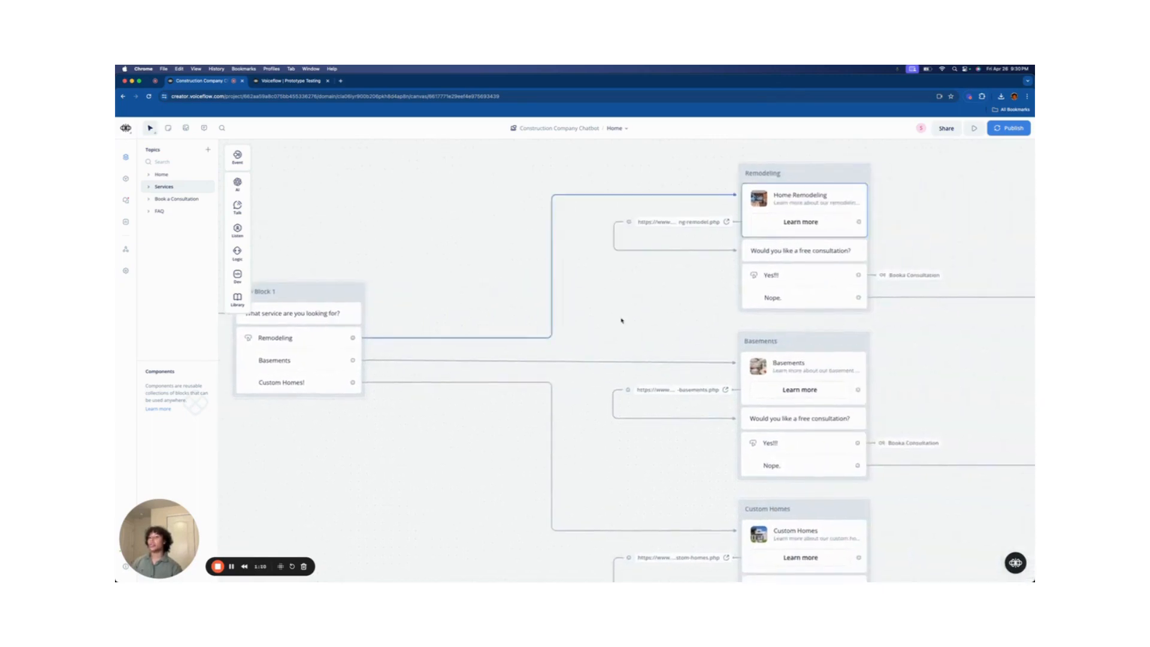
click(813, 206)
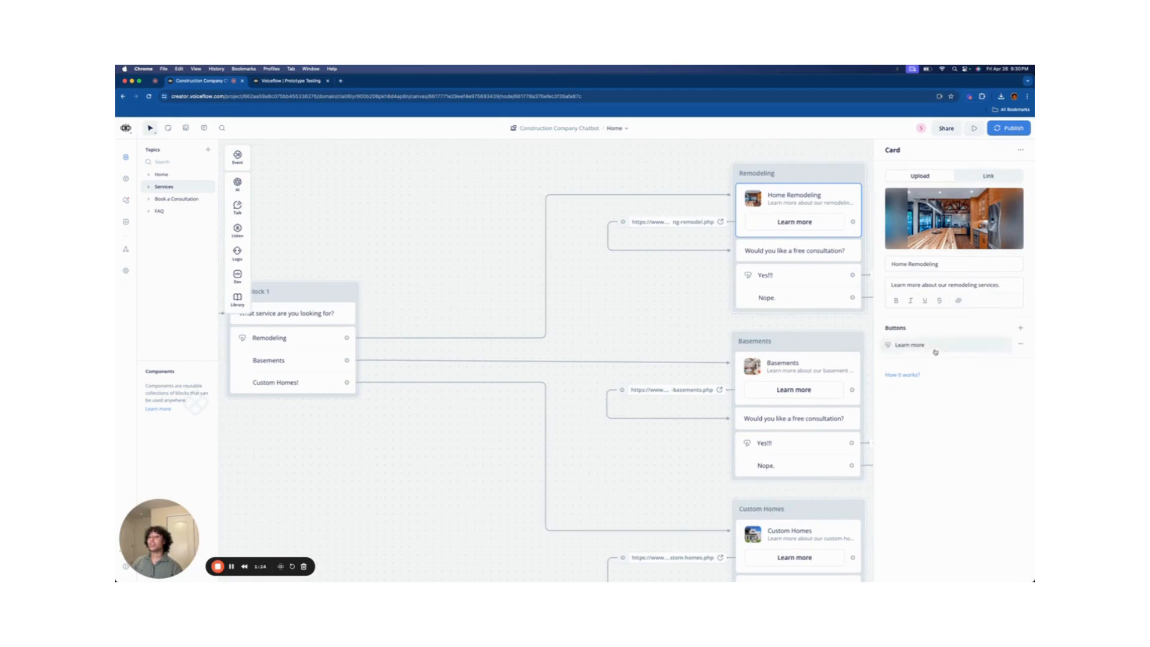
click(964, 345)
click(927, 217)
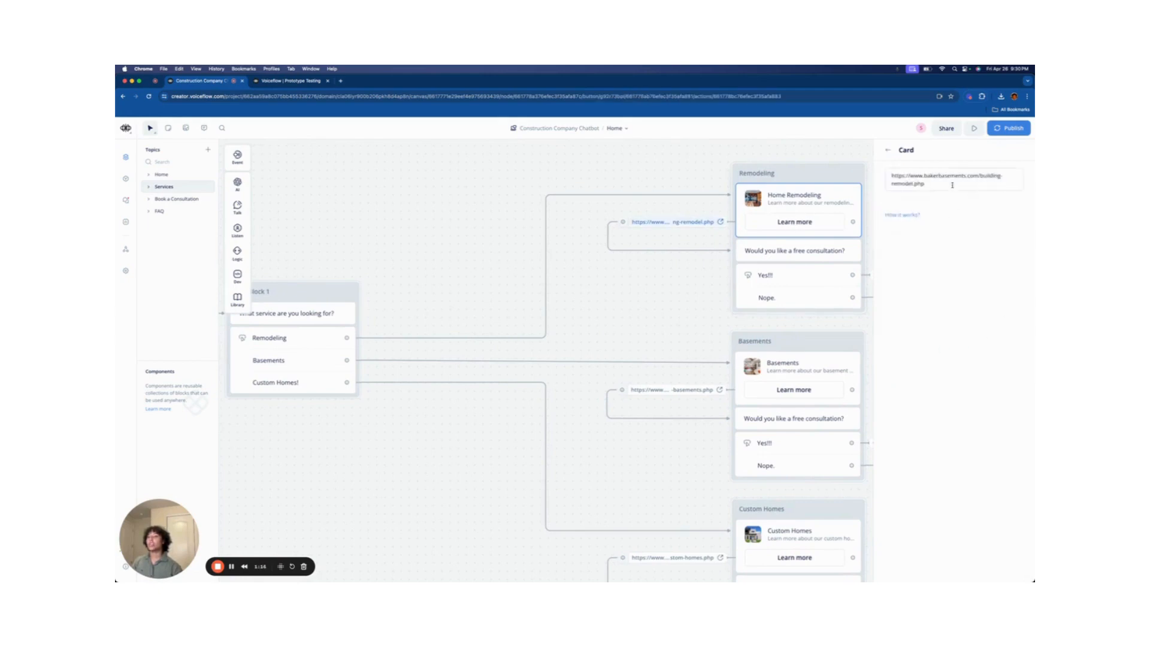
drag(950, 185, 887, 175)
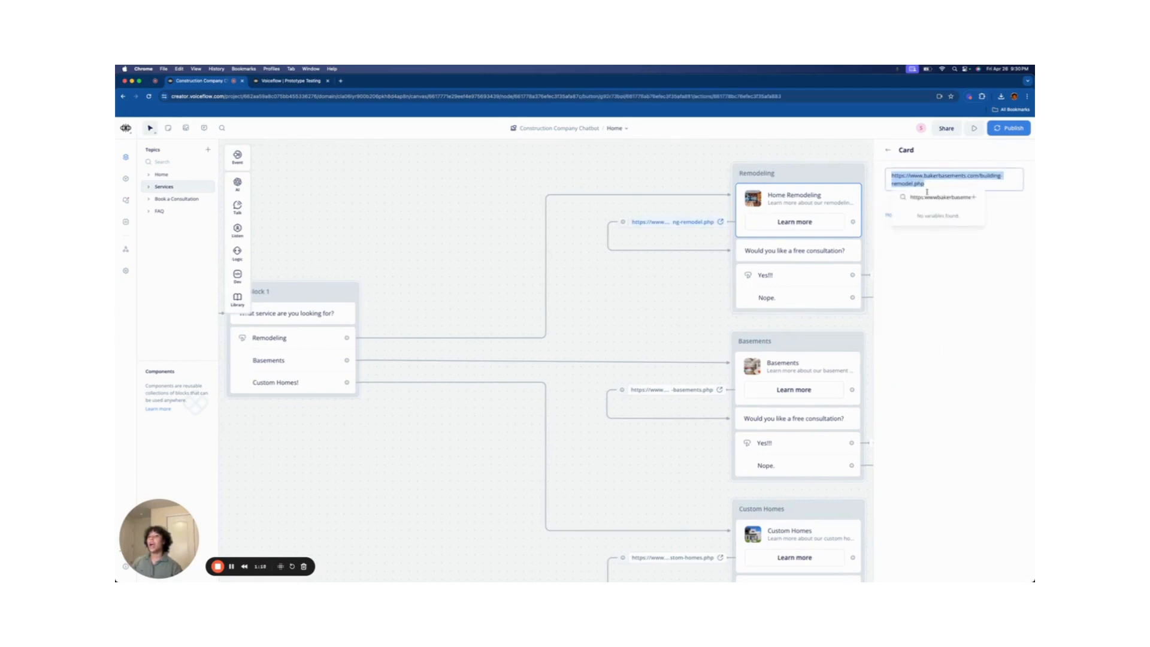
click(806, 155)
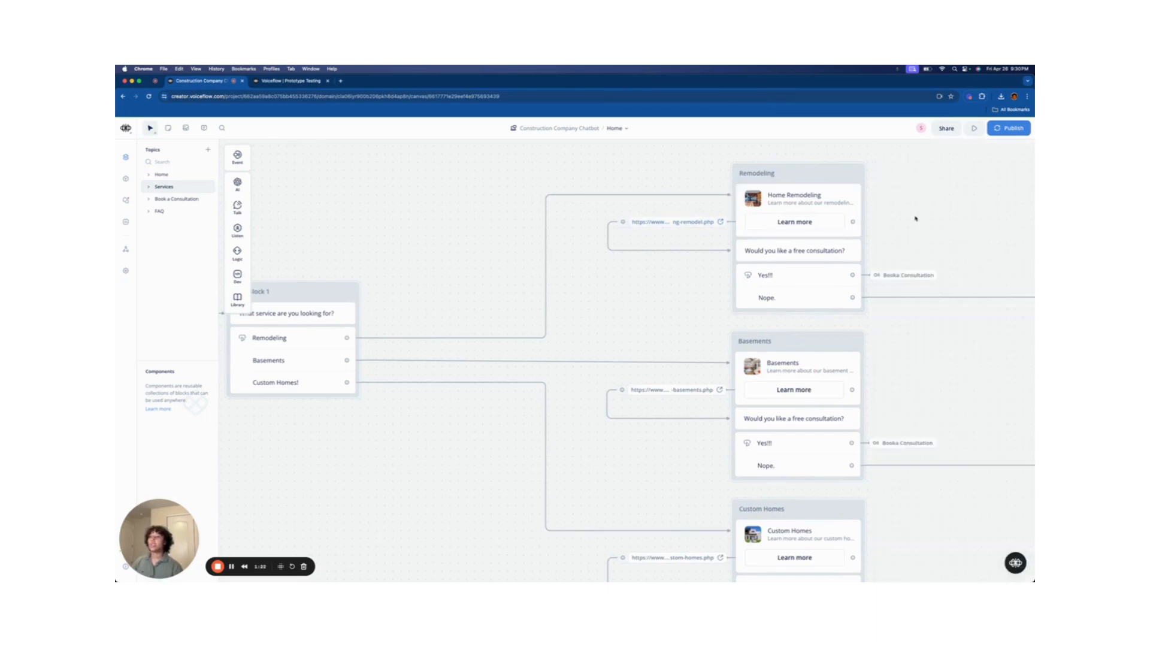
scroll(839, 219, right, 3)
mouse_move(242, 210)
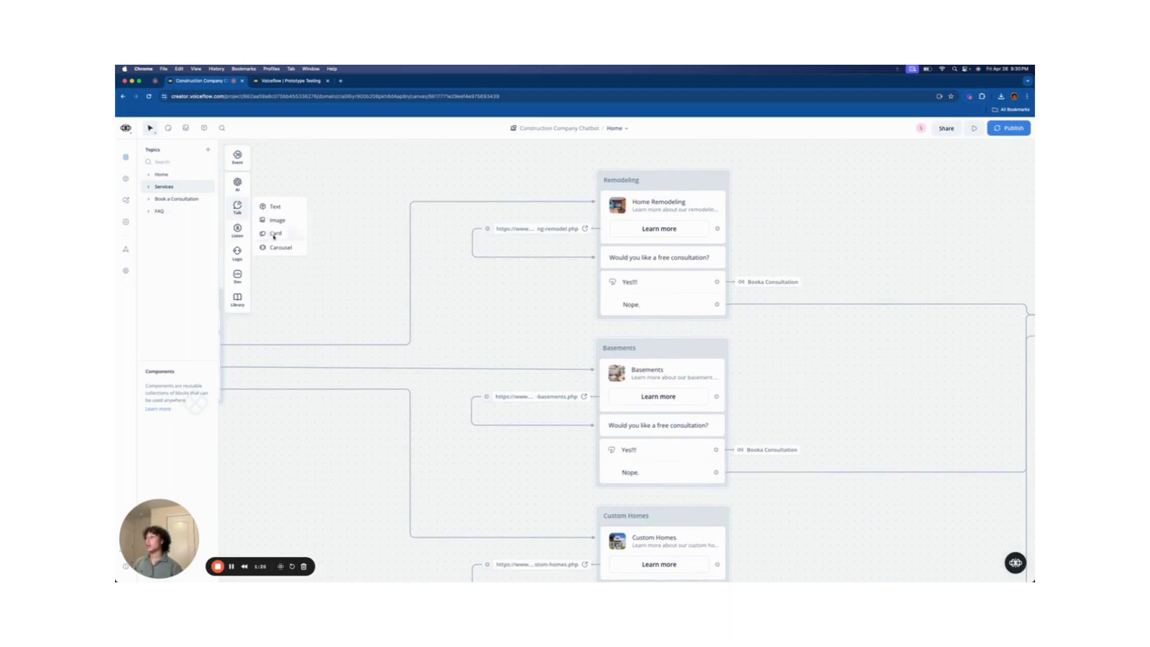
drag(272, 233, 665, 205)
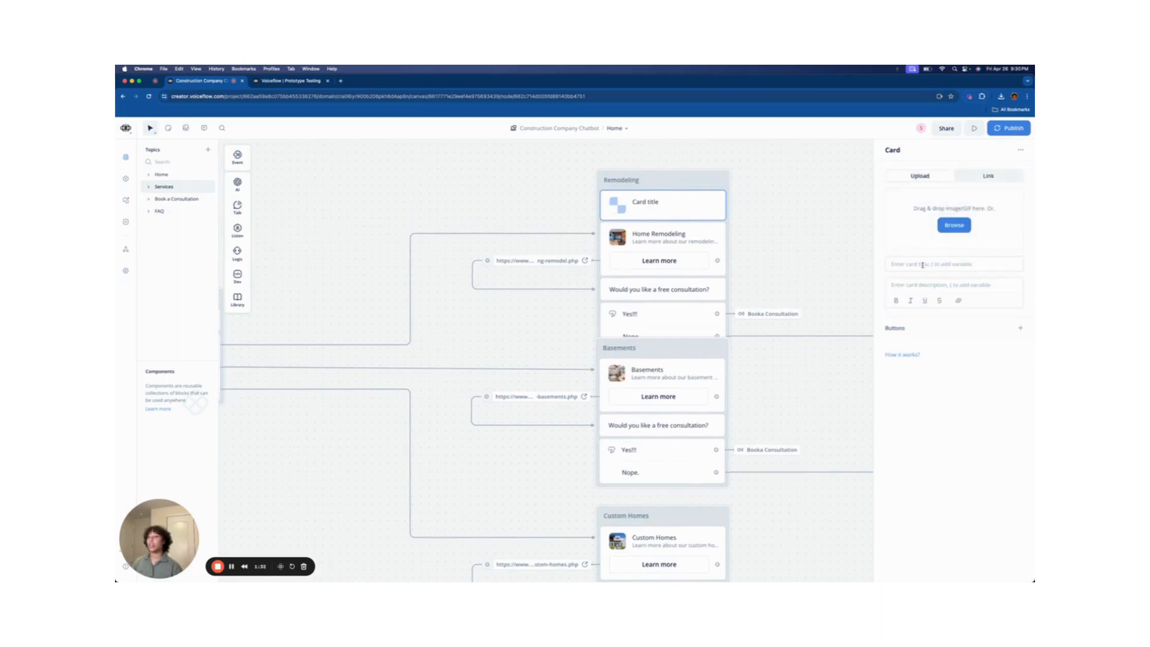
click(947, 284)
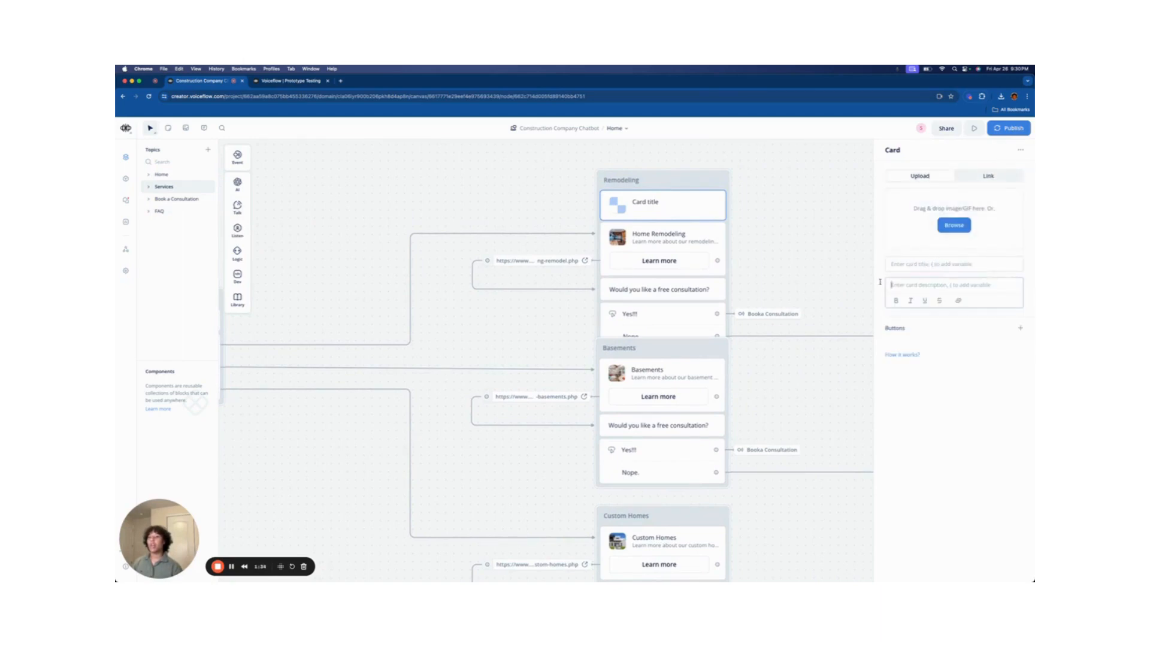
click(1020, 327)
text(L)
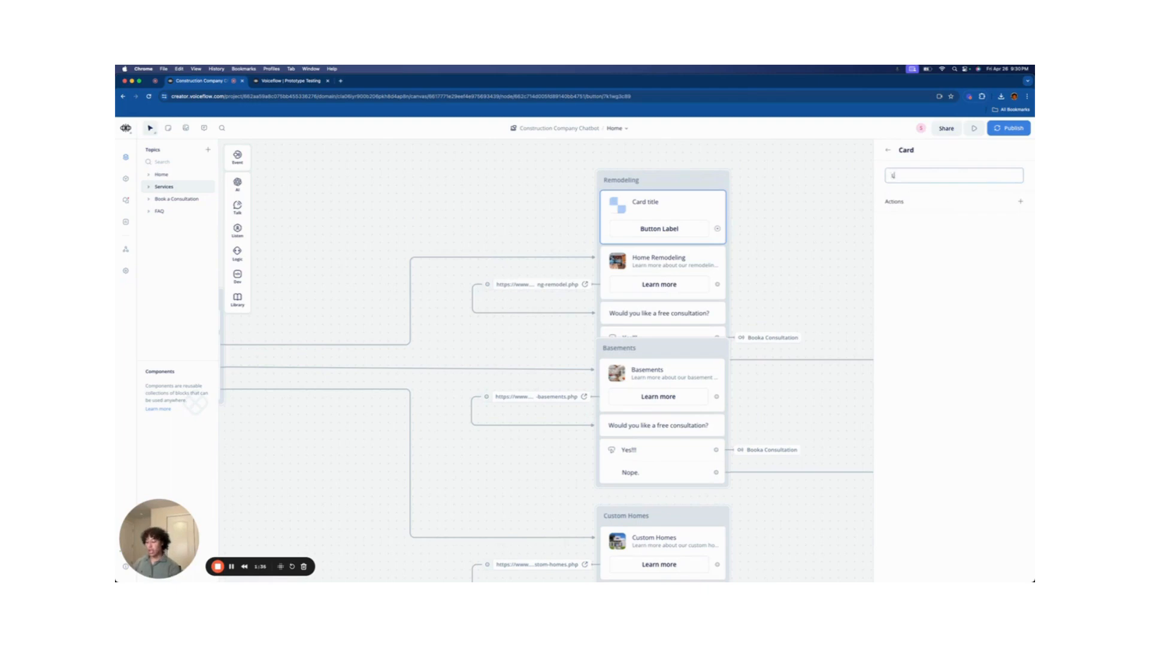
text(earn More)
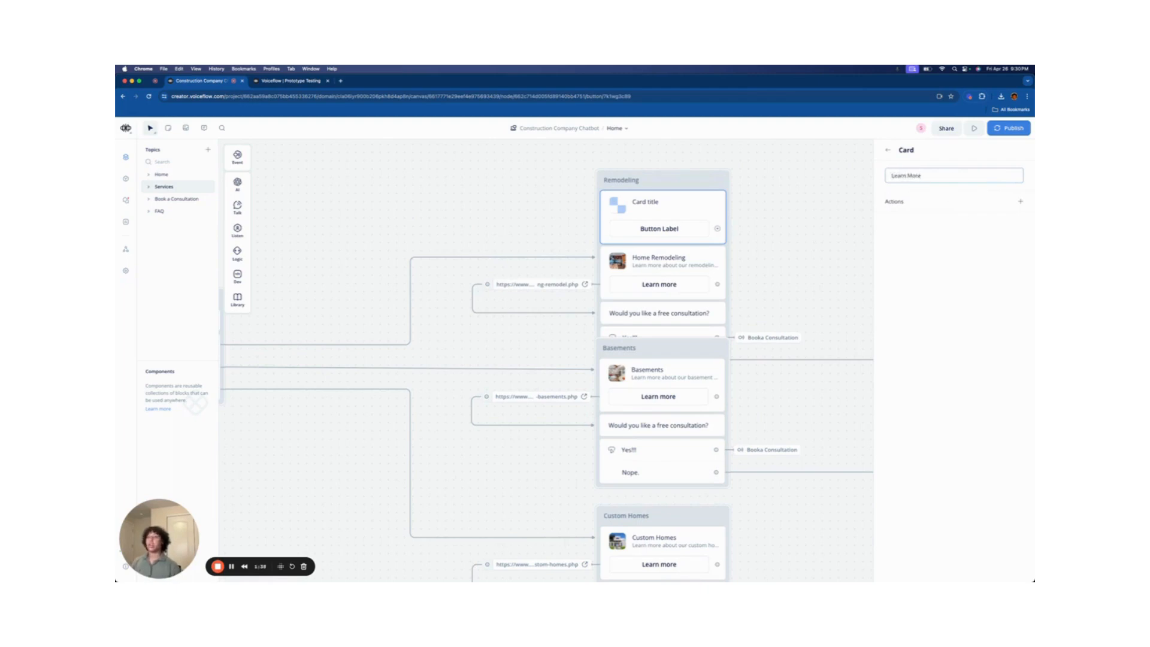
click(1021, 201)
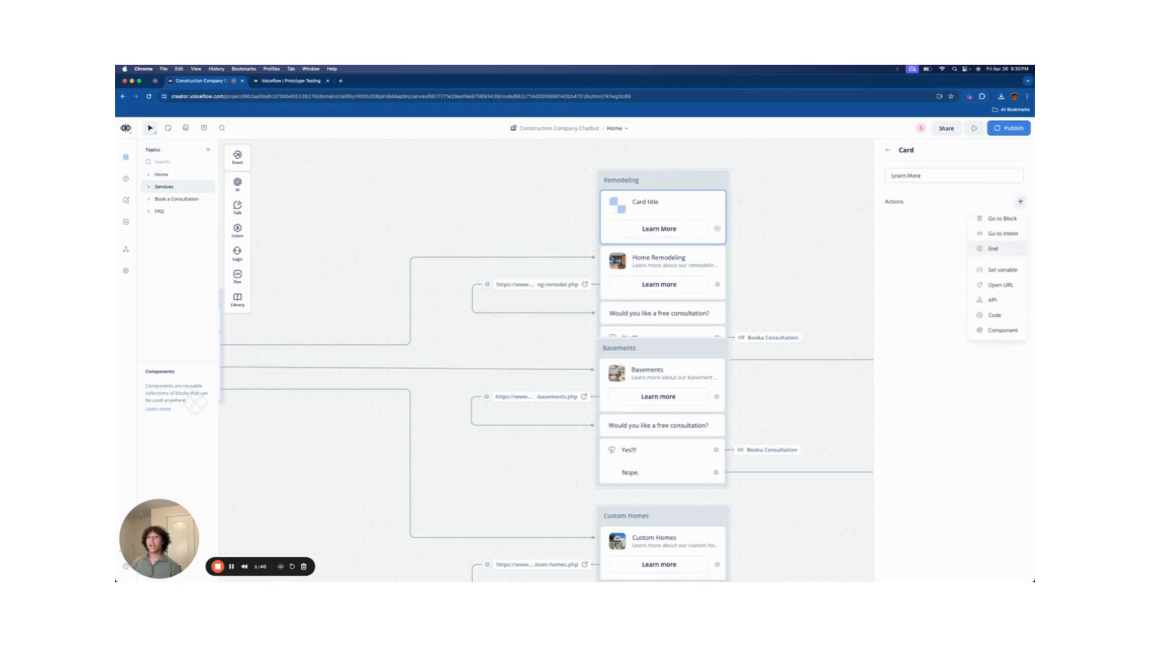
click(1001, 285)
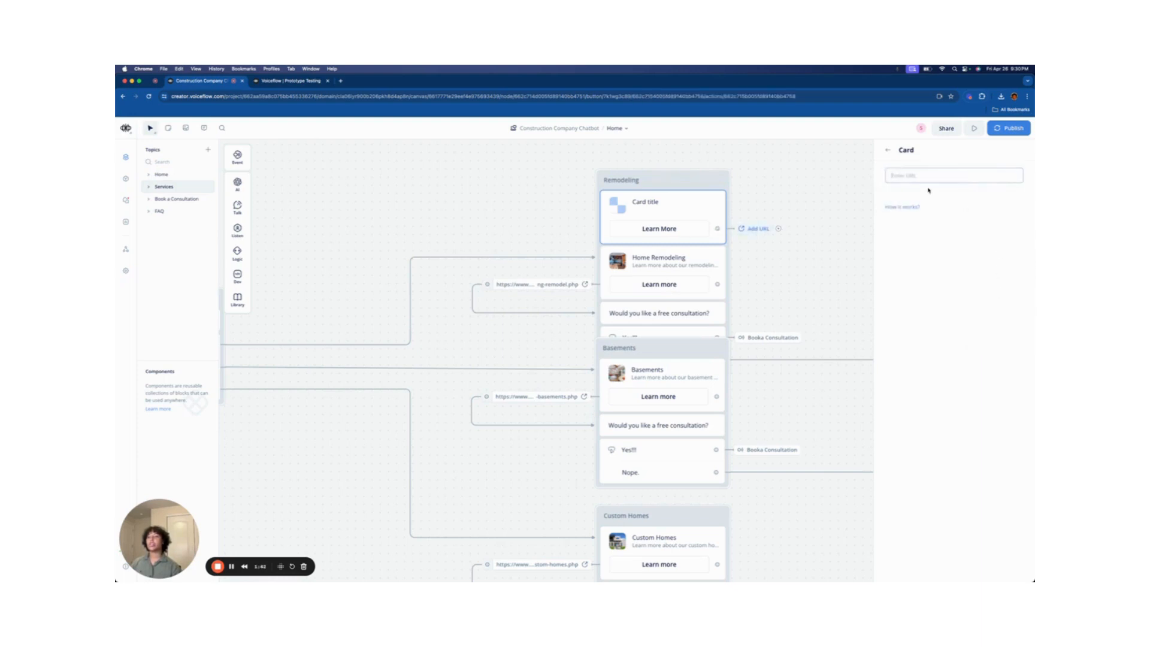
key(super+v)
key(super+a)
key(BackSpace)
right_click(688, 206)
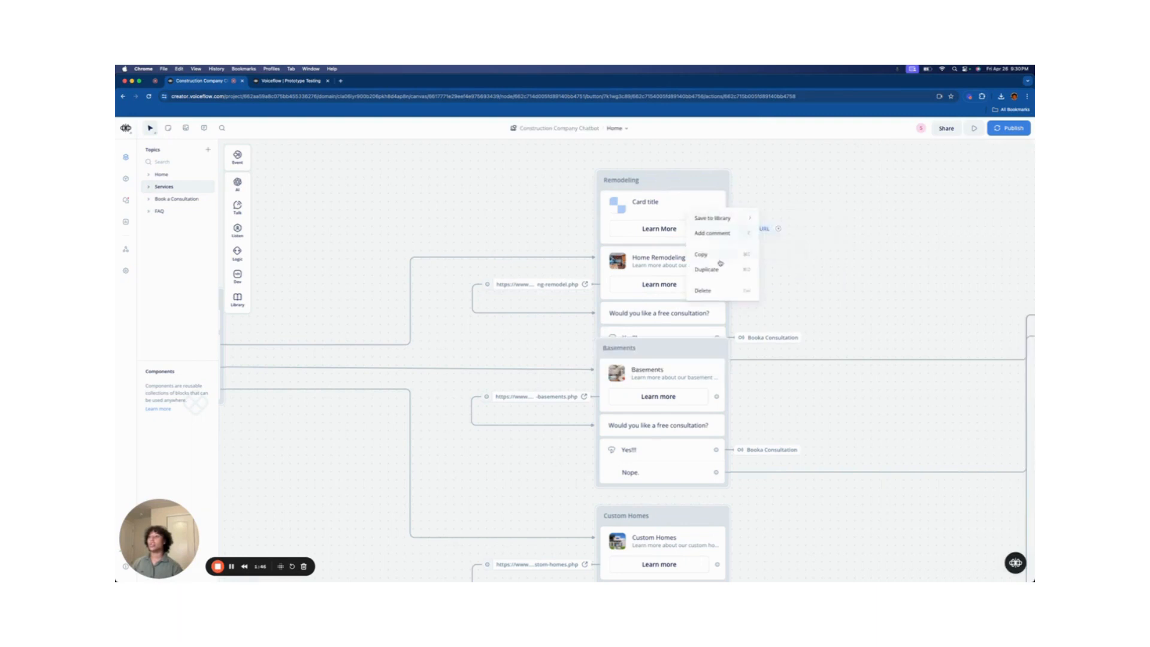
click(709, 292)
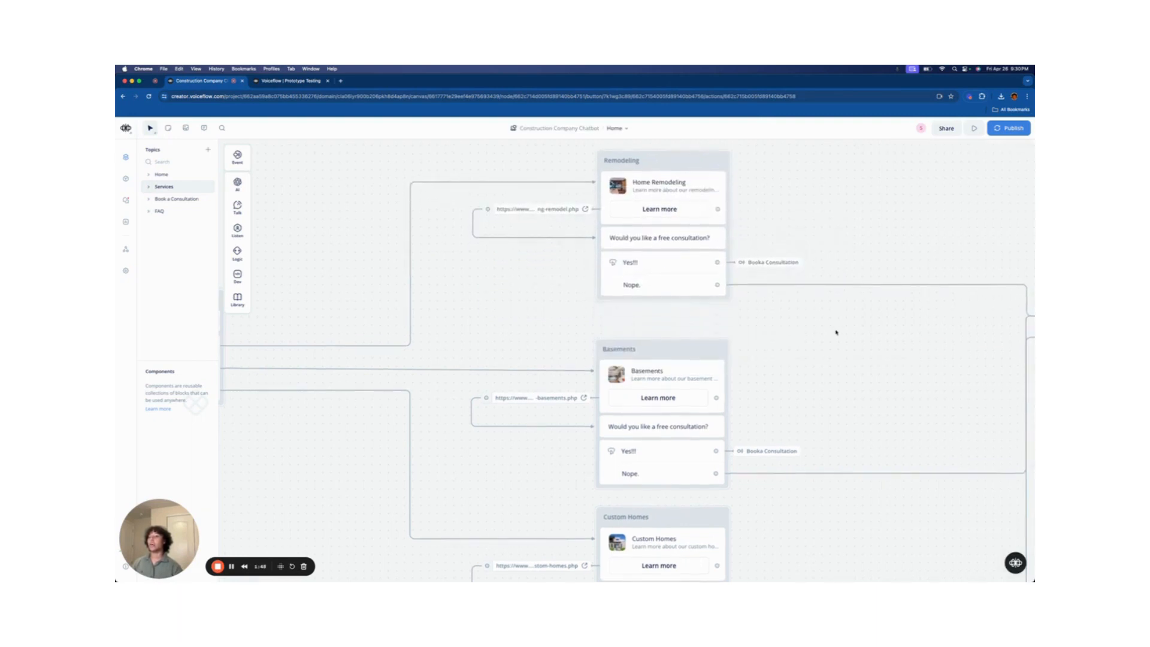
- Check the Remodeling consultation Yes/Nope choices and pan to New Block 4 with its Home Menu link
scroll(833, 339, down, 2)
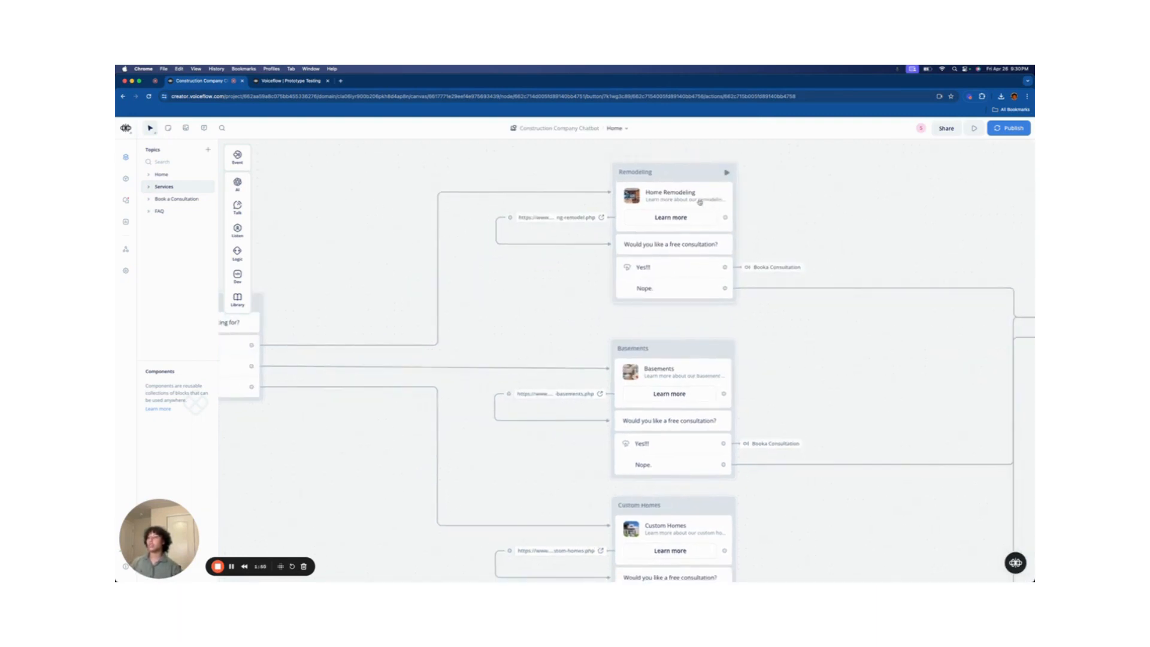
scroll(762, 351, down, 2)
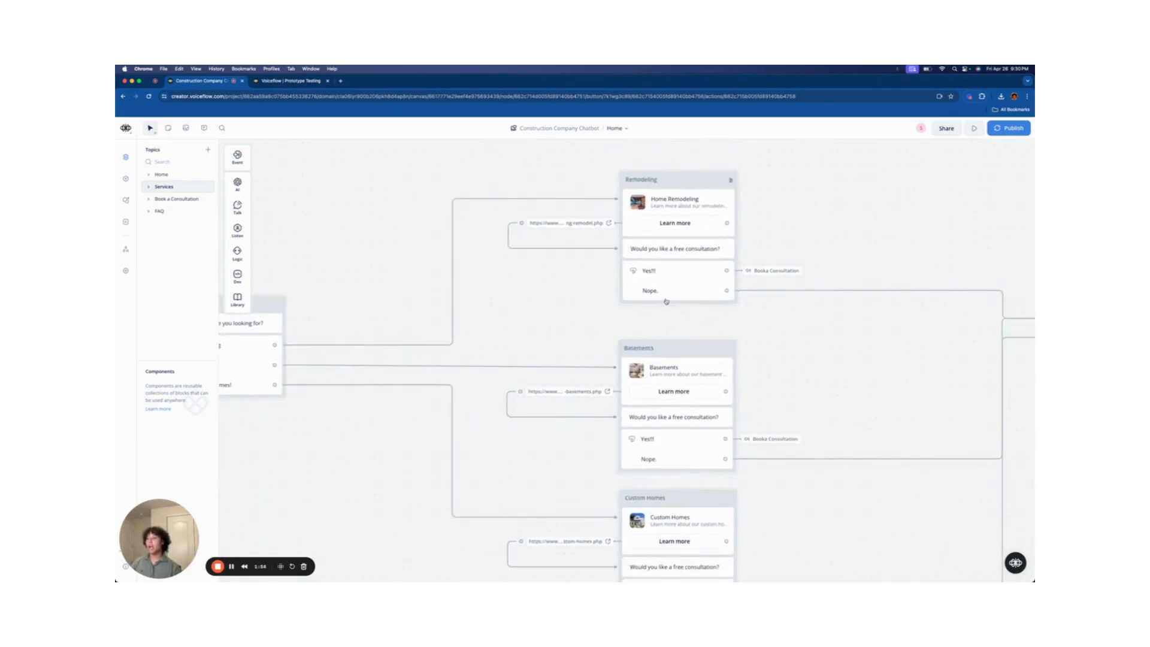
scroll(667, 302, up, 2)
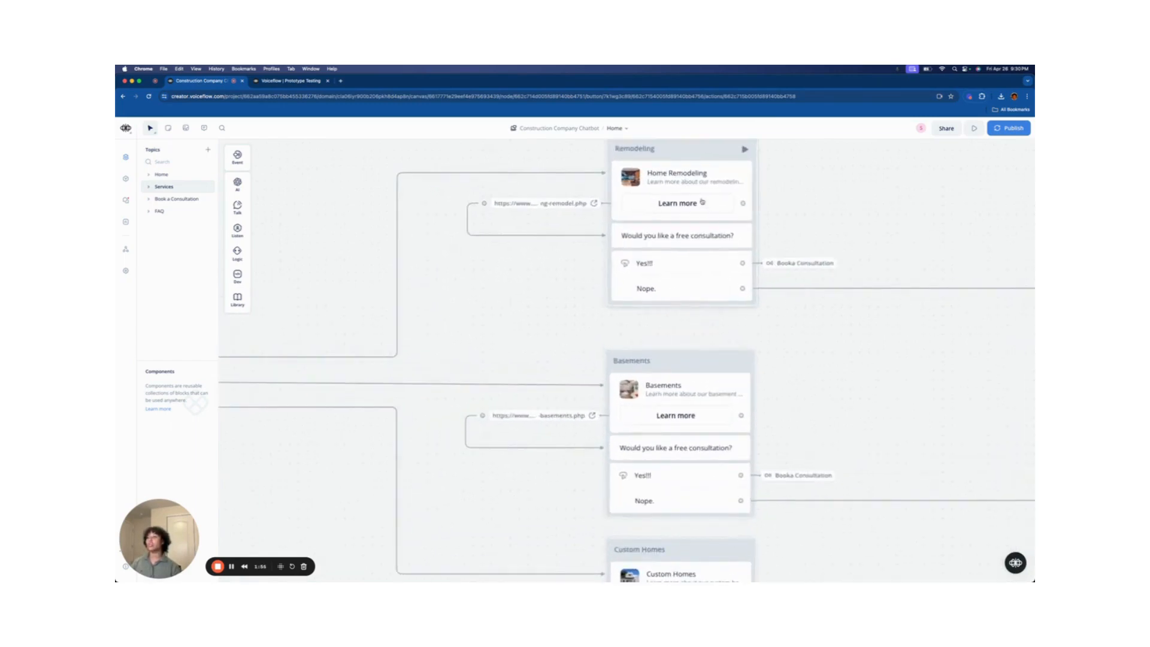
click(702, 264)
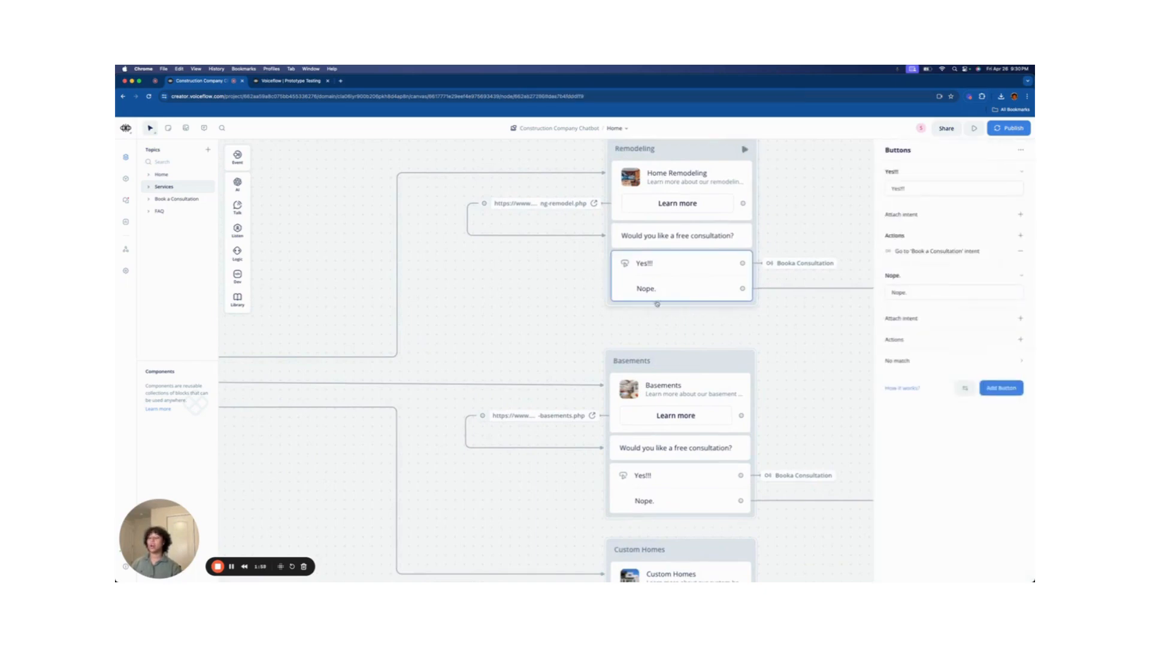
drag(780, 335, 514, 383)
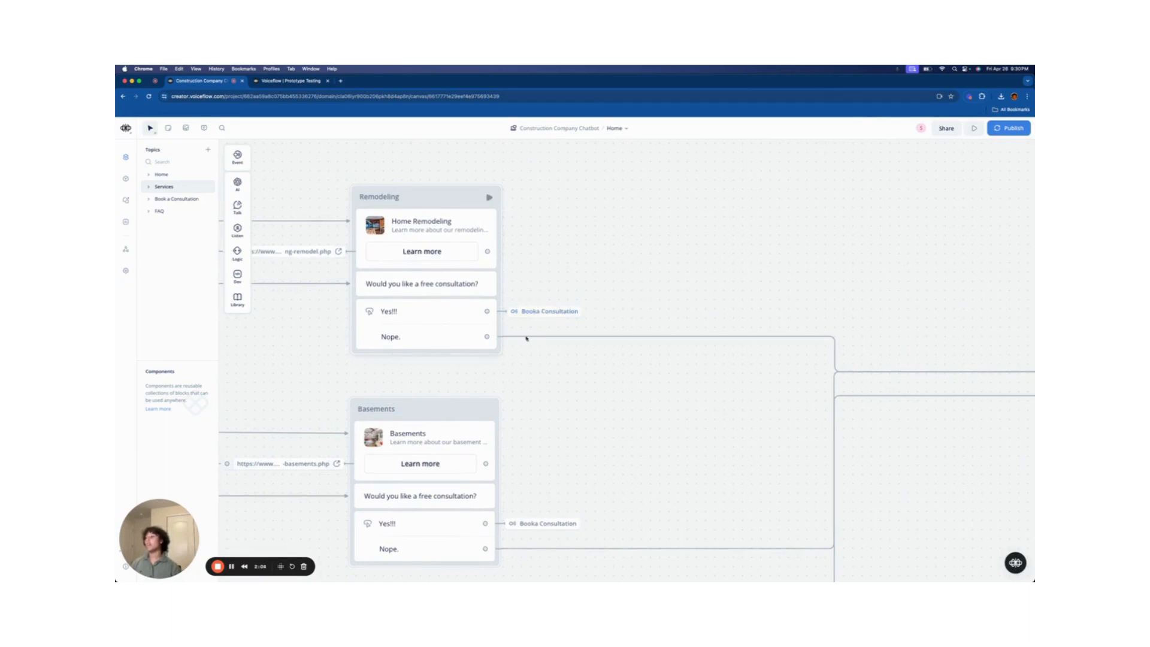
drag(606, 385, 429, 400)
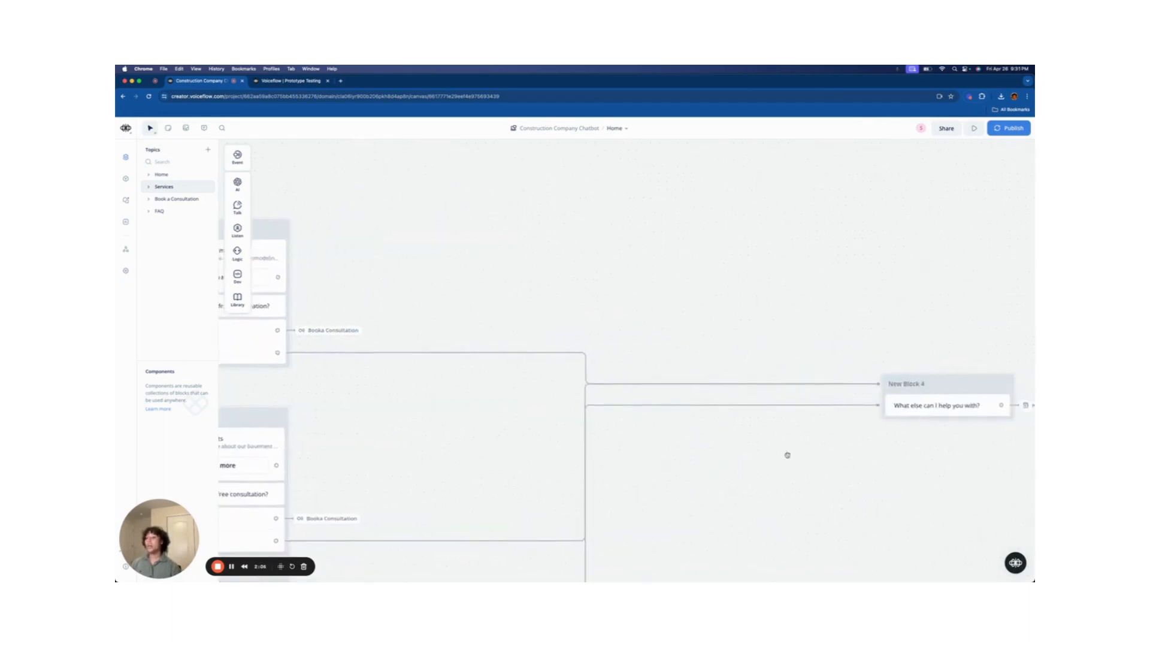
drag(789, 457, 554, 450)
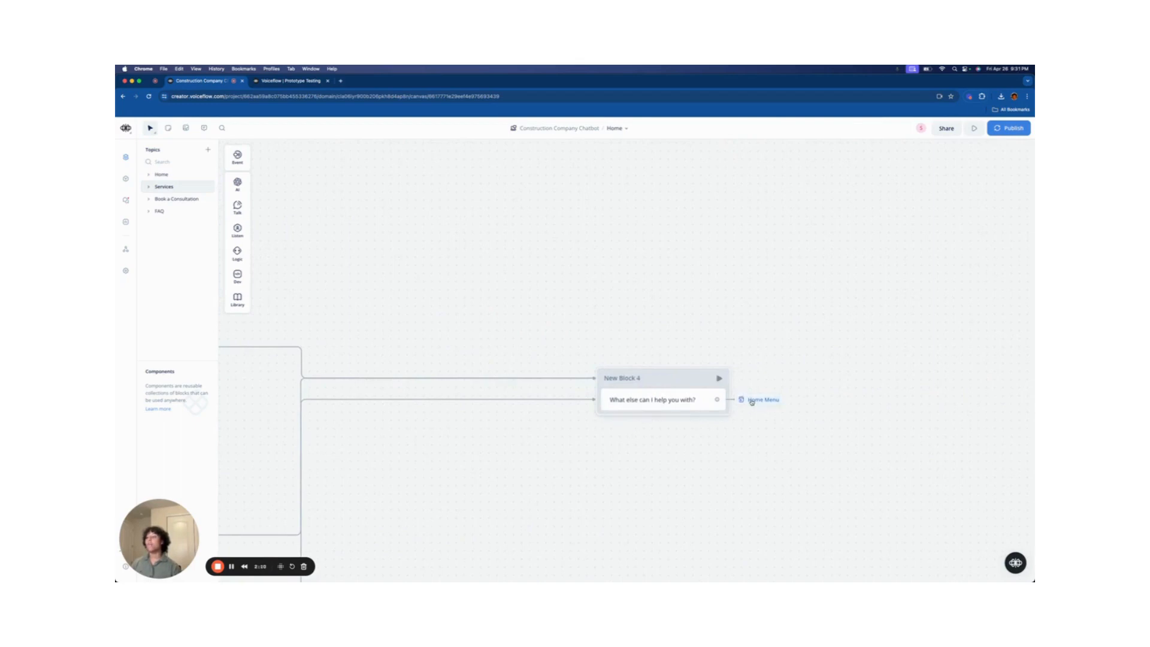
- Revisit the Home Menu and Services Remodeling blocks, then follow the Book a Consultation go-to link
click(161, 175)
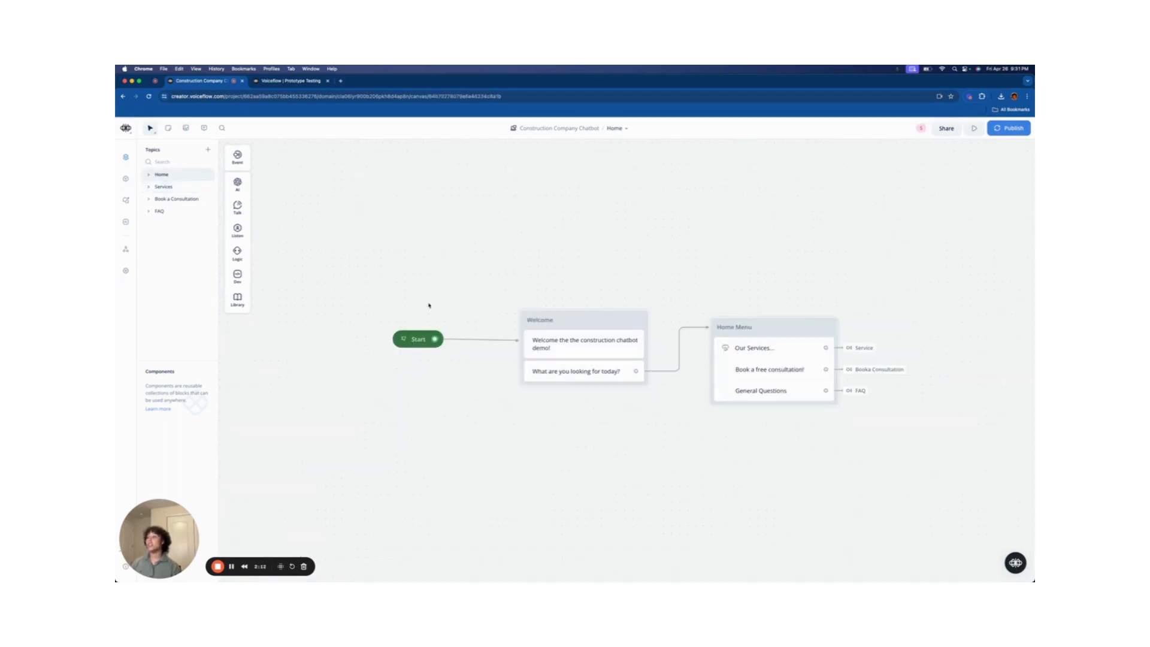
click(774, 334)
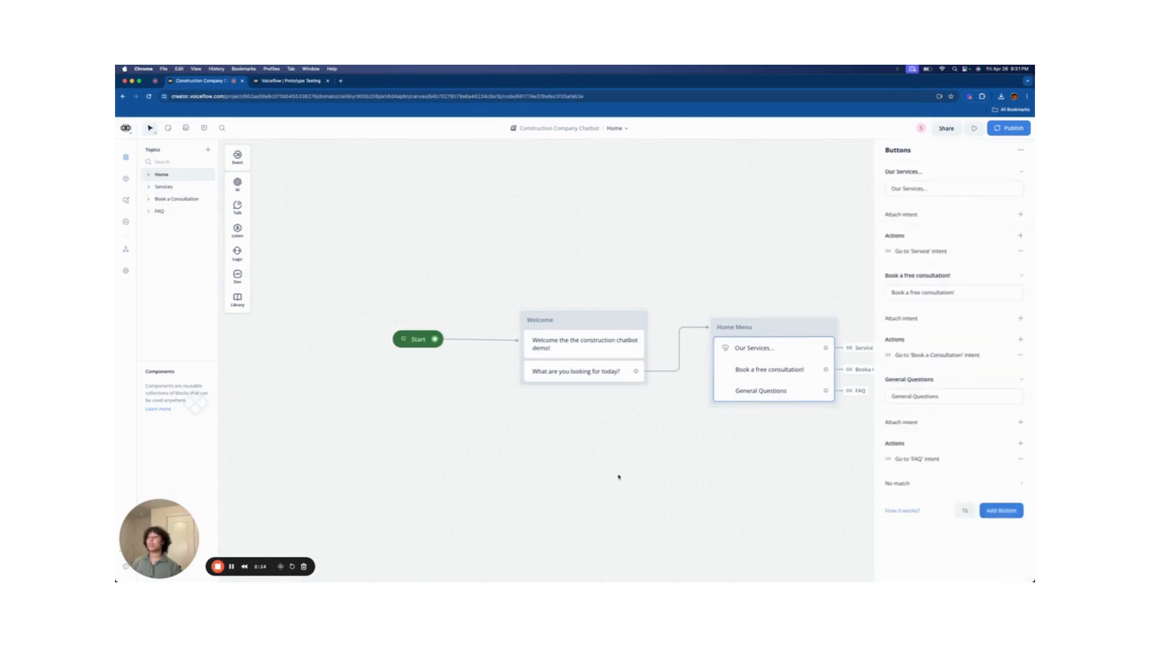
drag(773, 295, 690, 298)
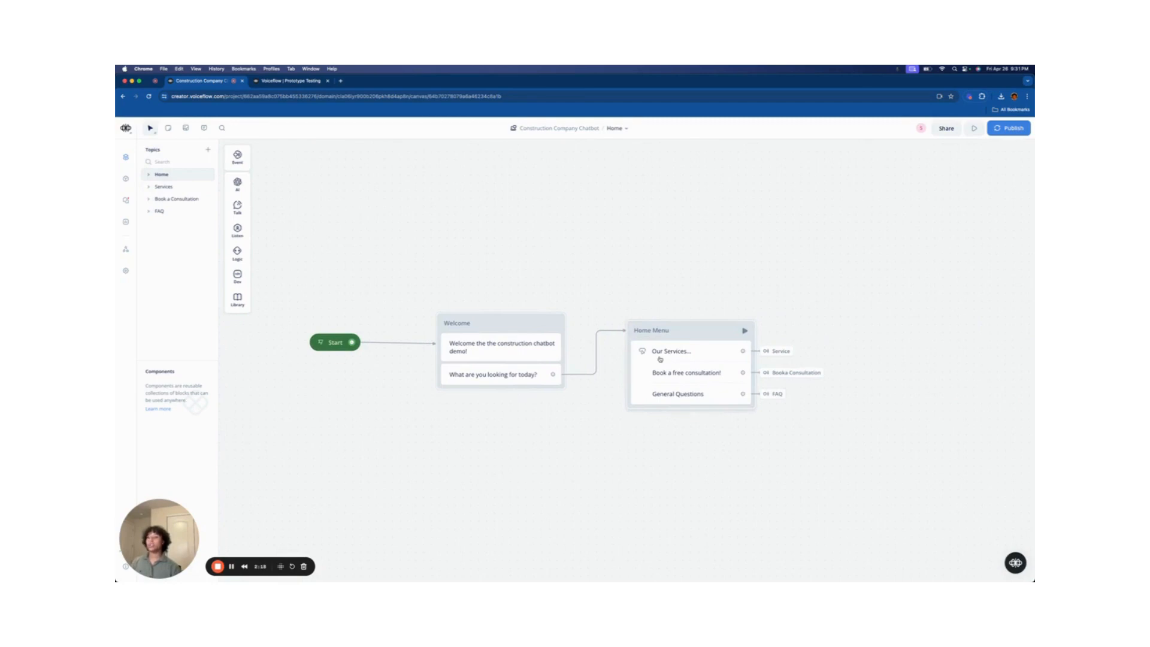
click(163, 186)
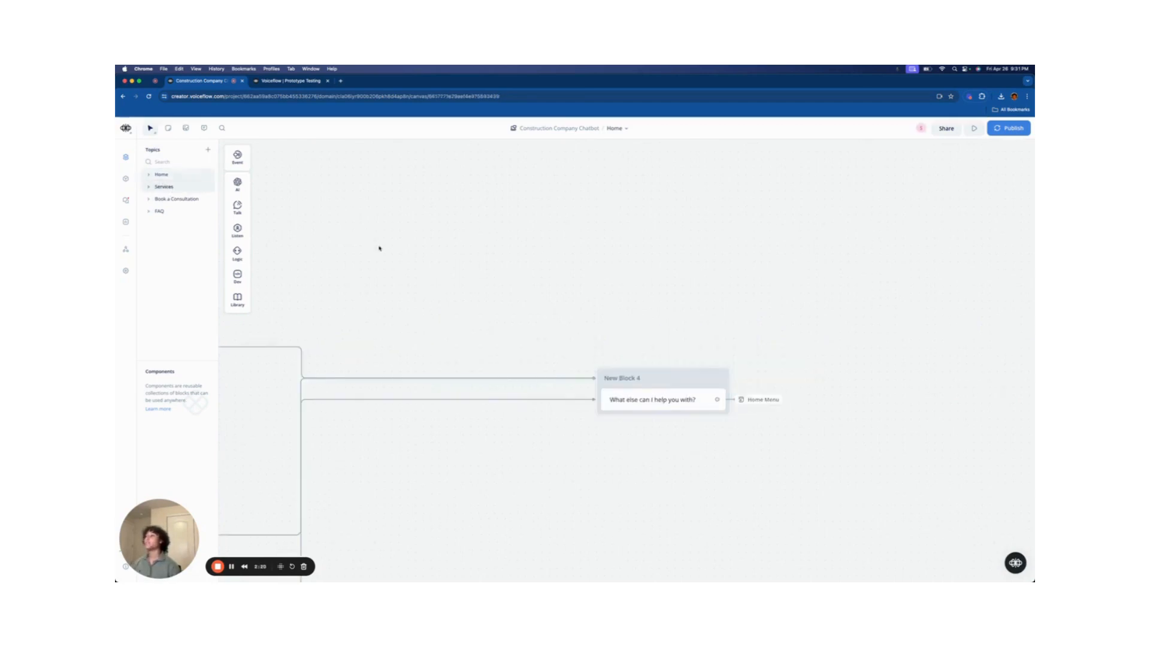
drag(469, 299, 826, 244)
drag(523, 234, 752, 260)
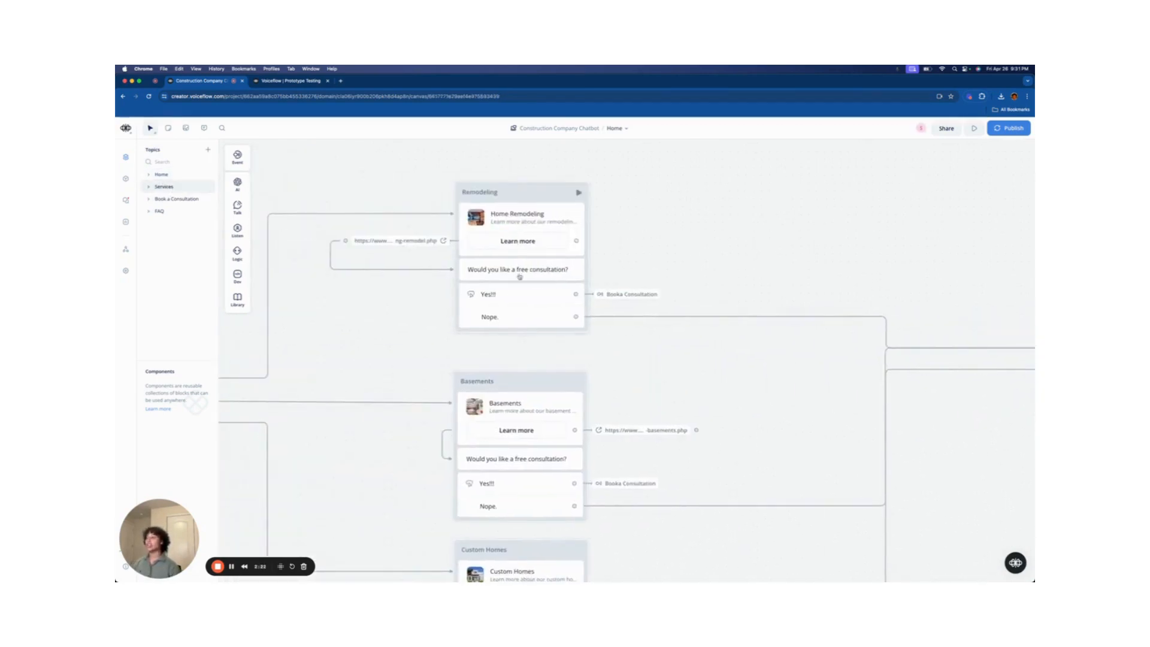
drag(623, 217, 659, 221)
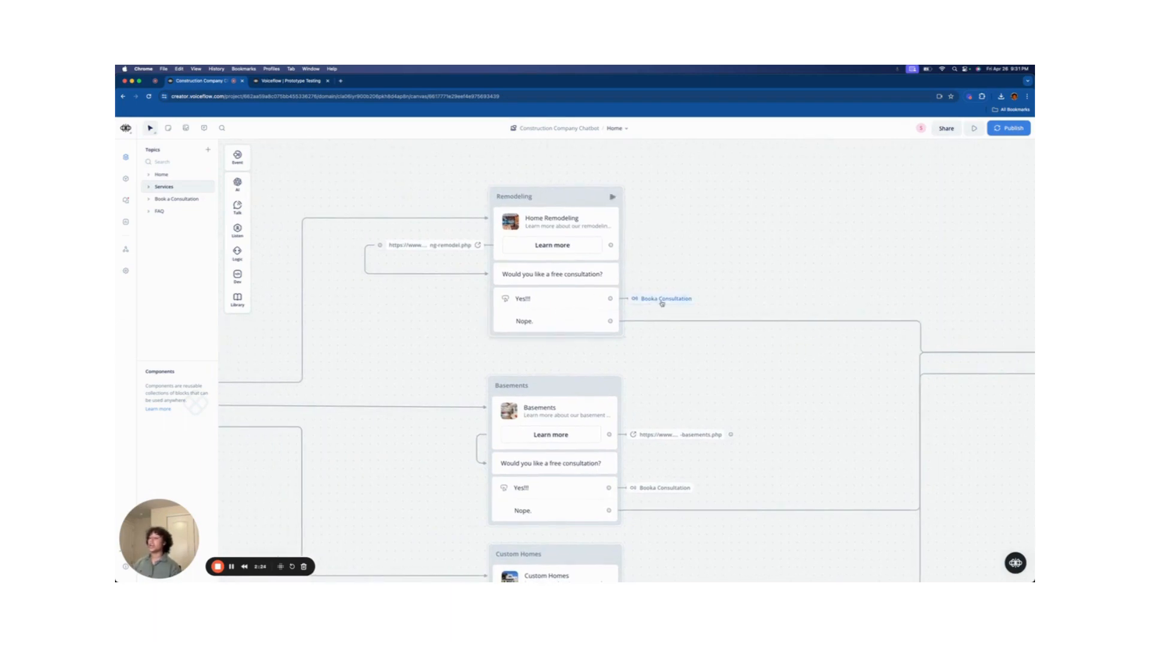
mouse_move(661, 302)
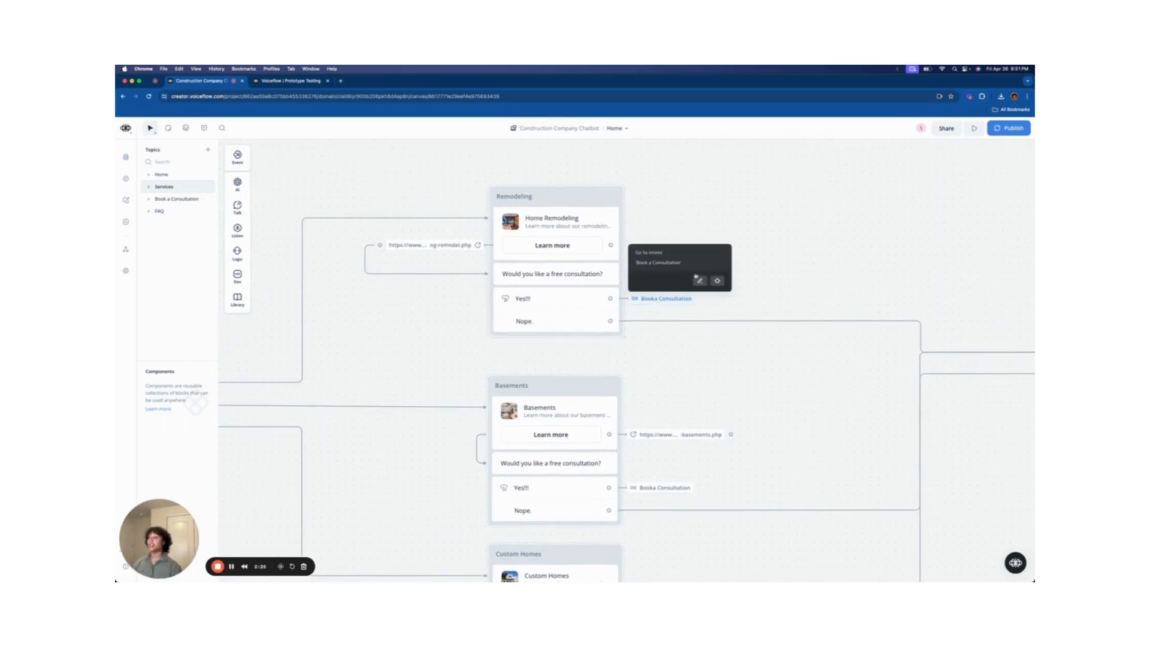
click(681, 302)
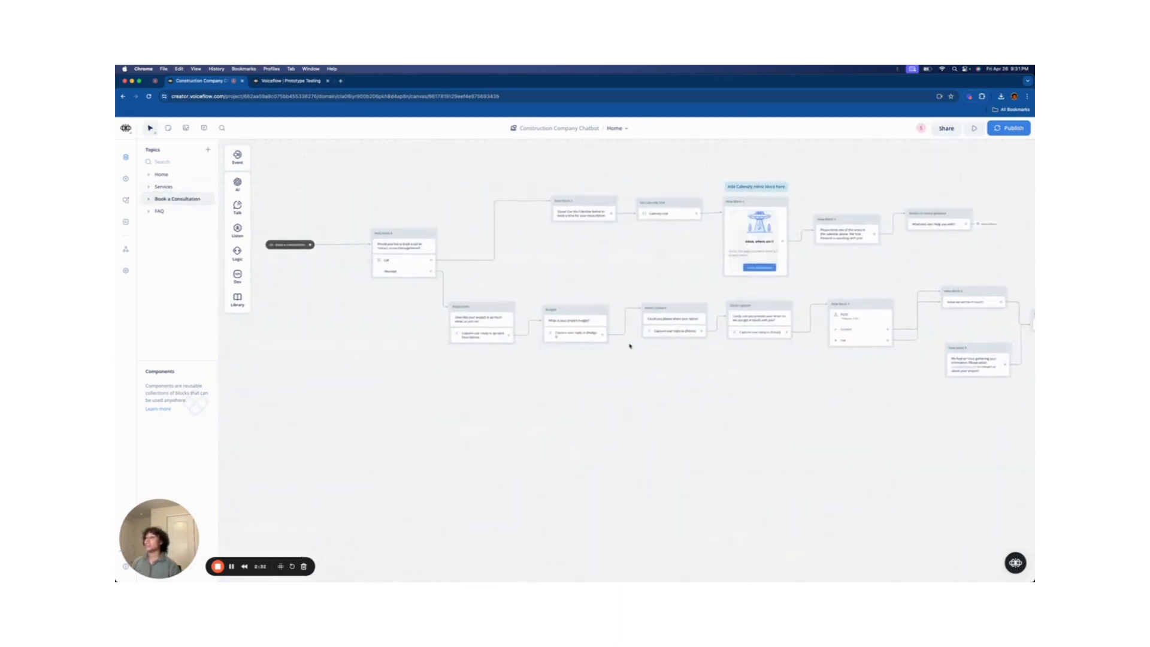
scroll(630, 345, down, 5)
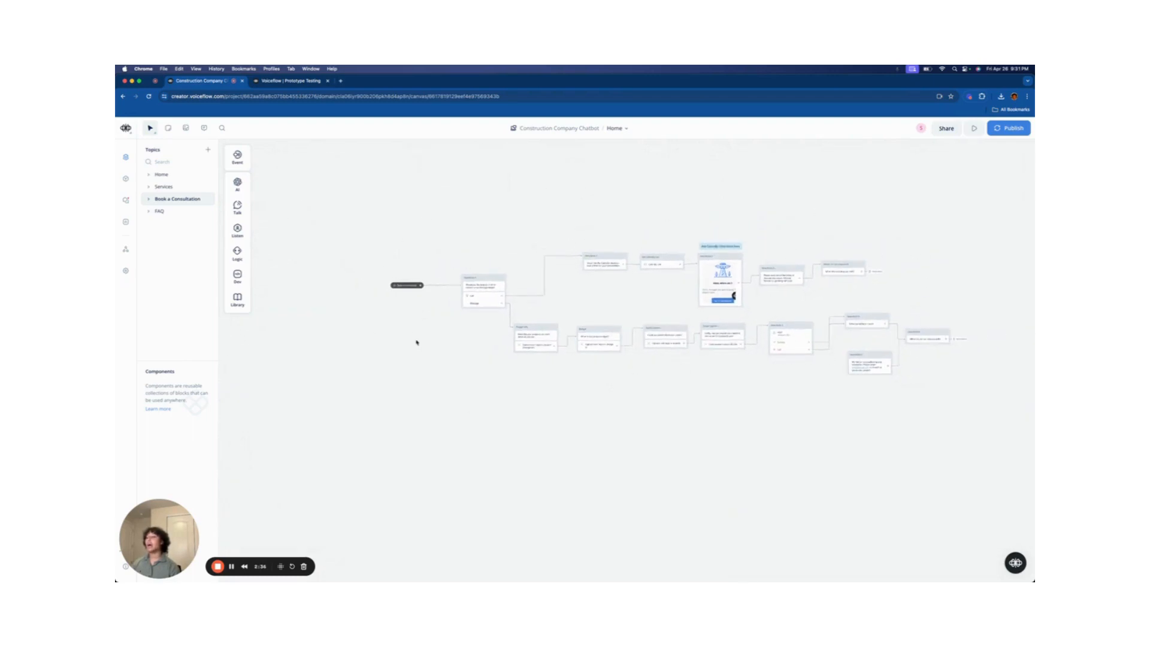
scroll(416, 343, up, 5)
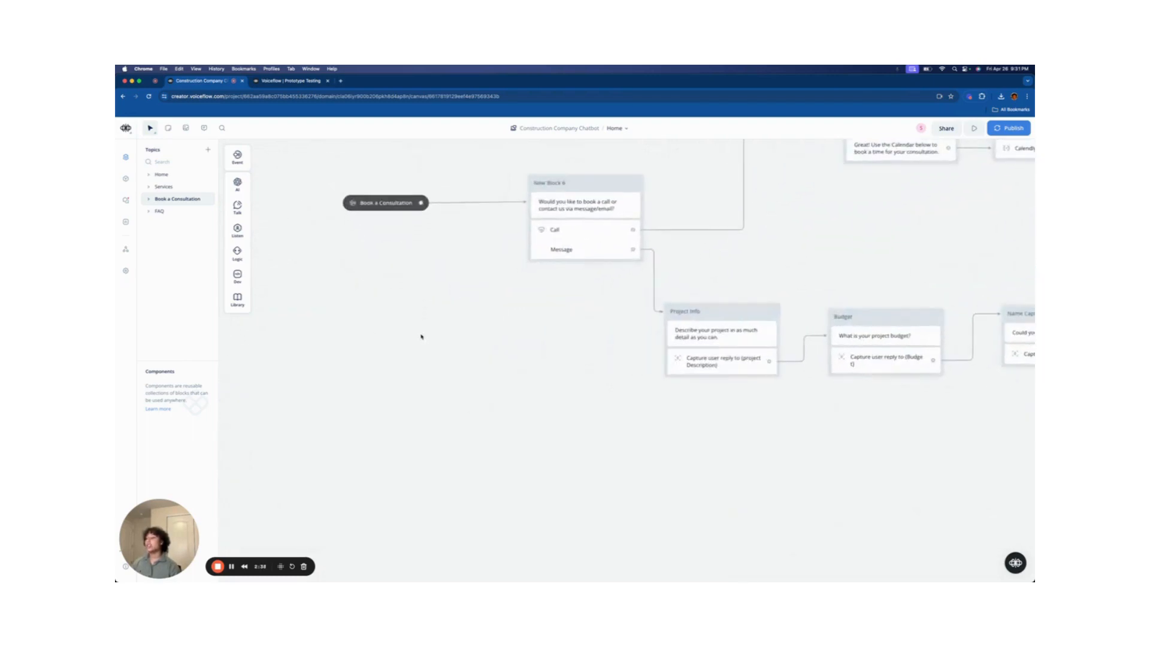
scroll(422, 333, up, 2)
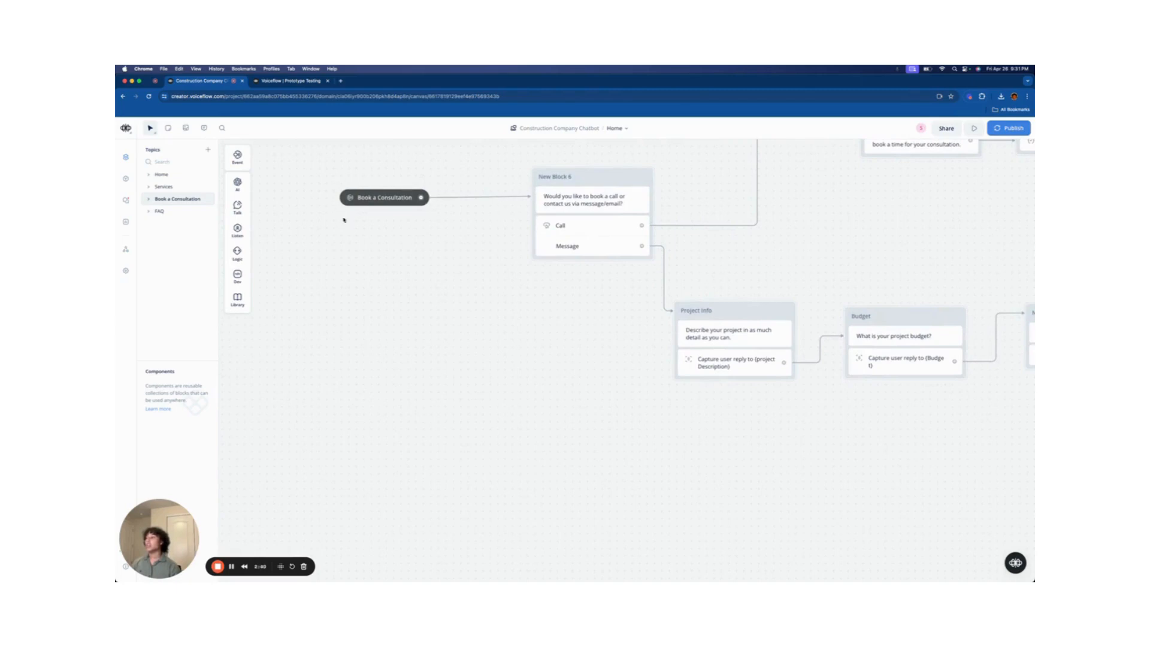
scroll(345, 220, up, 4)
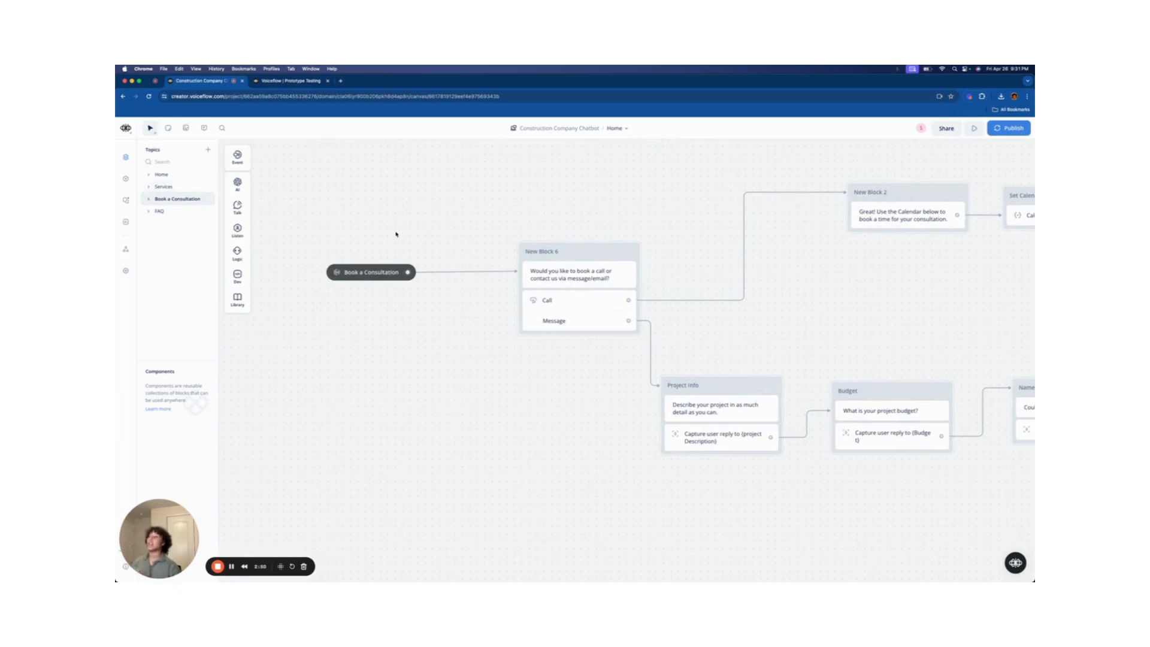
scroll(393, 231, right, 1)
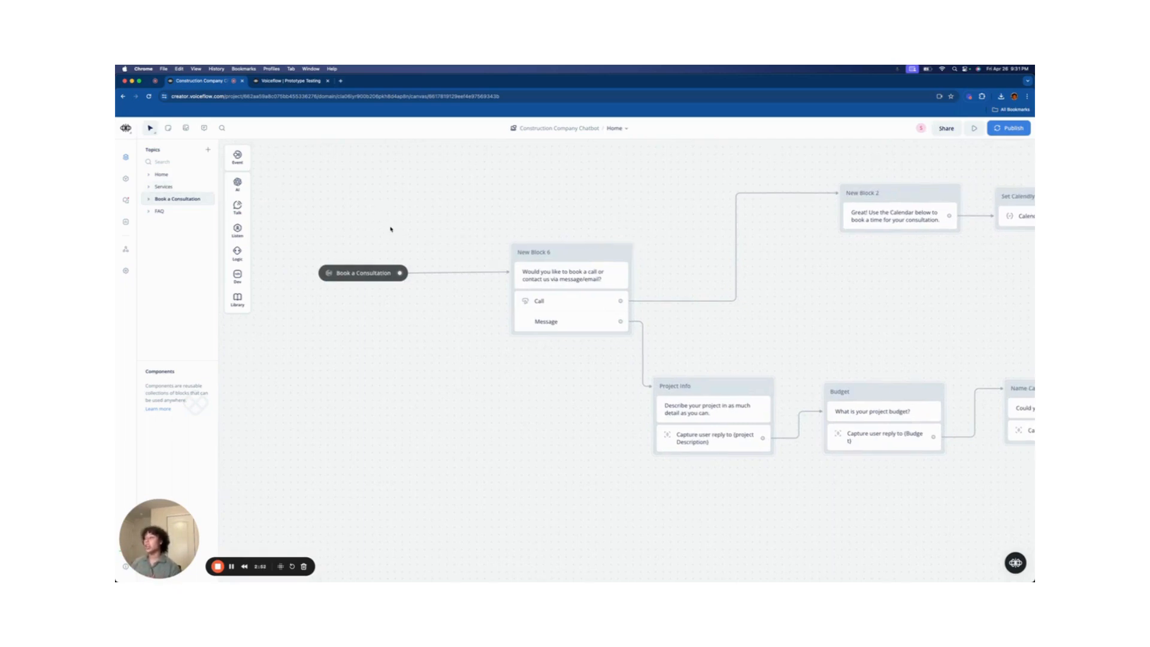
click(182, 187)
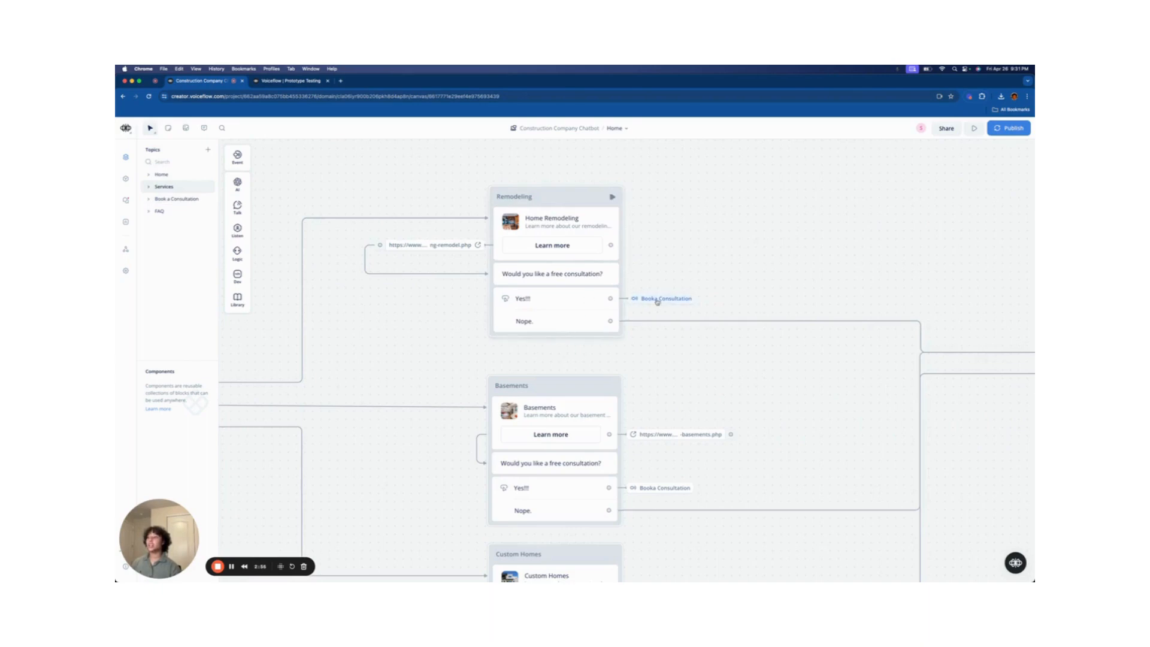
click(171, 199)
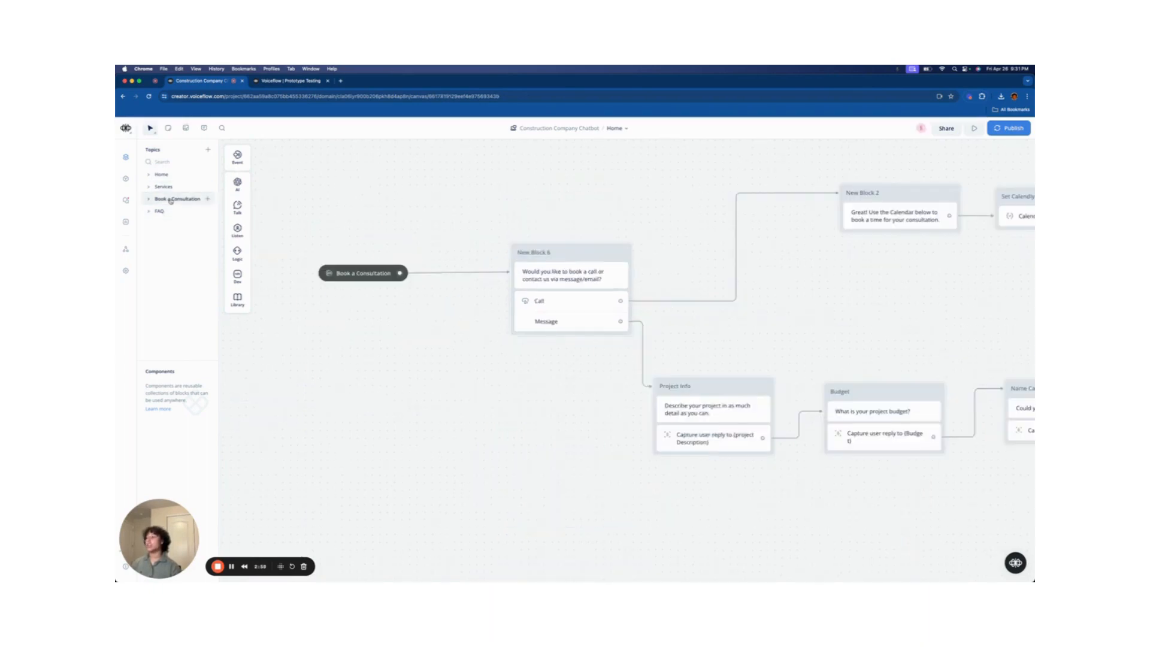
click(171, 176)
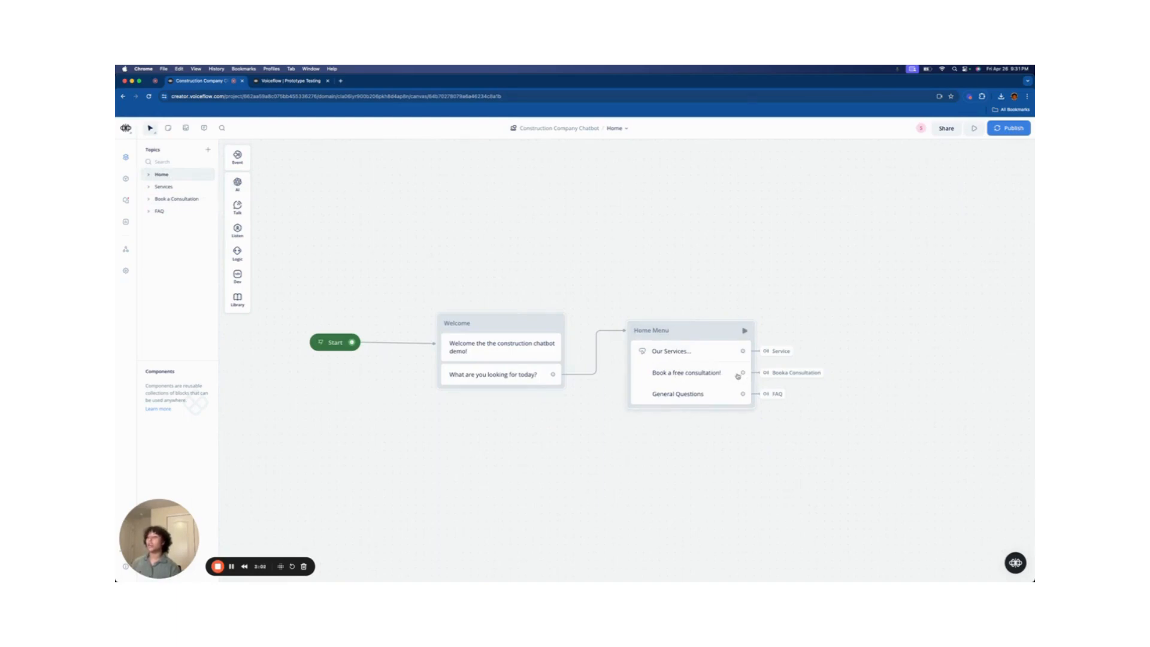
click(178, 199)
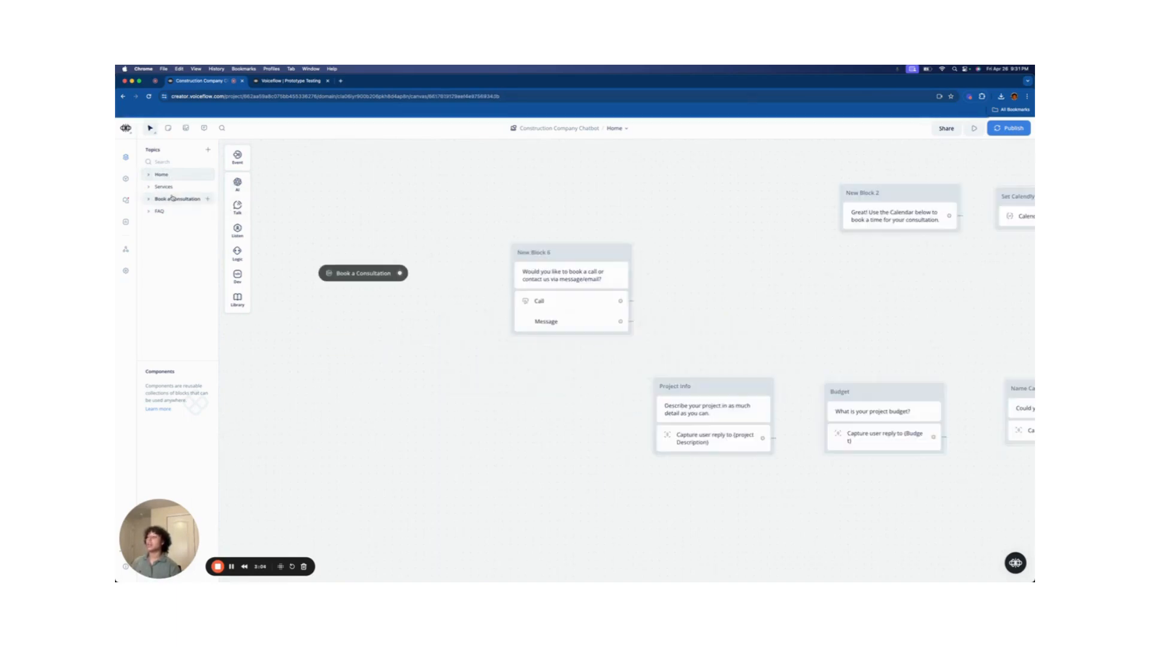
drag(676, 213, 514, 220)
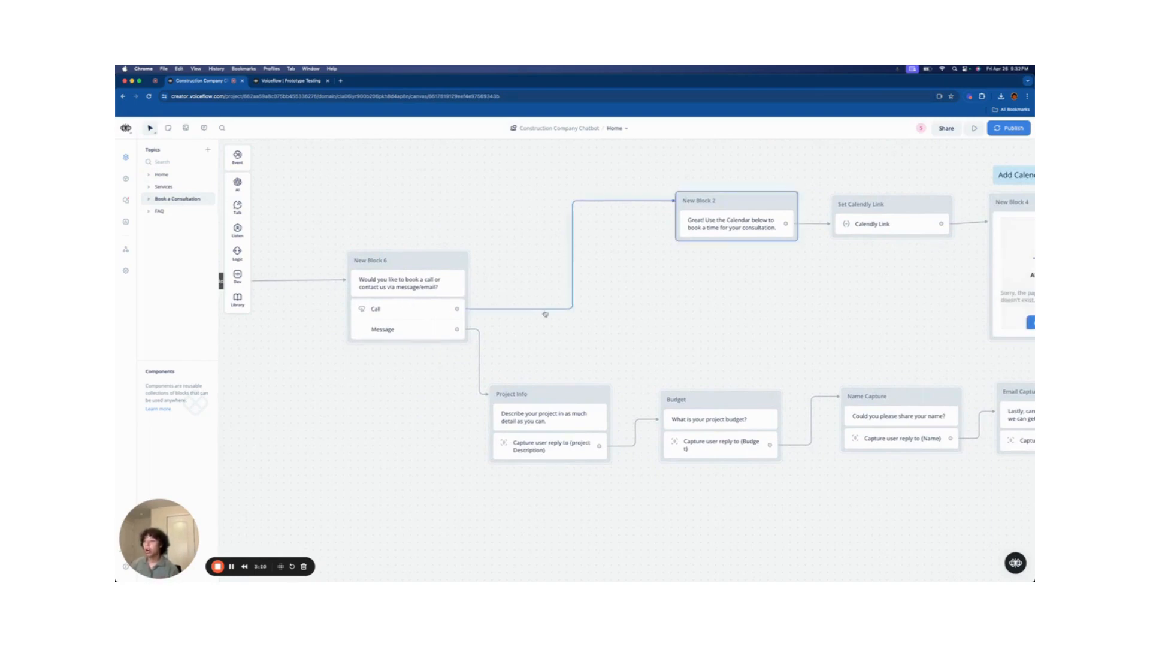
- Open the Set Calendly Link step and select its <CALENDLY URL> placeholder value
scroll(775, 286, right, 3)
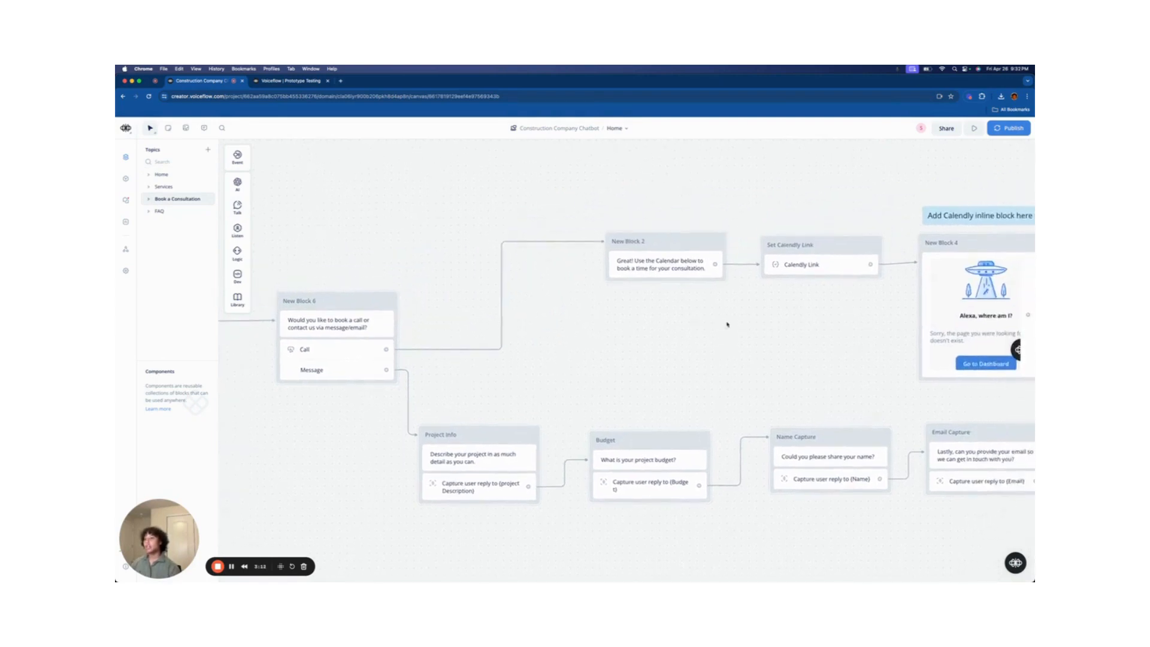
scroll(726, 324, up, 3)
scroll(728, 318, up, 3)
scroll(753, 311, right, 5)
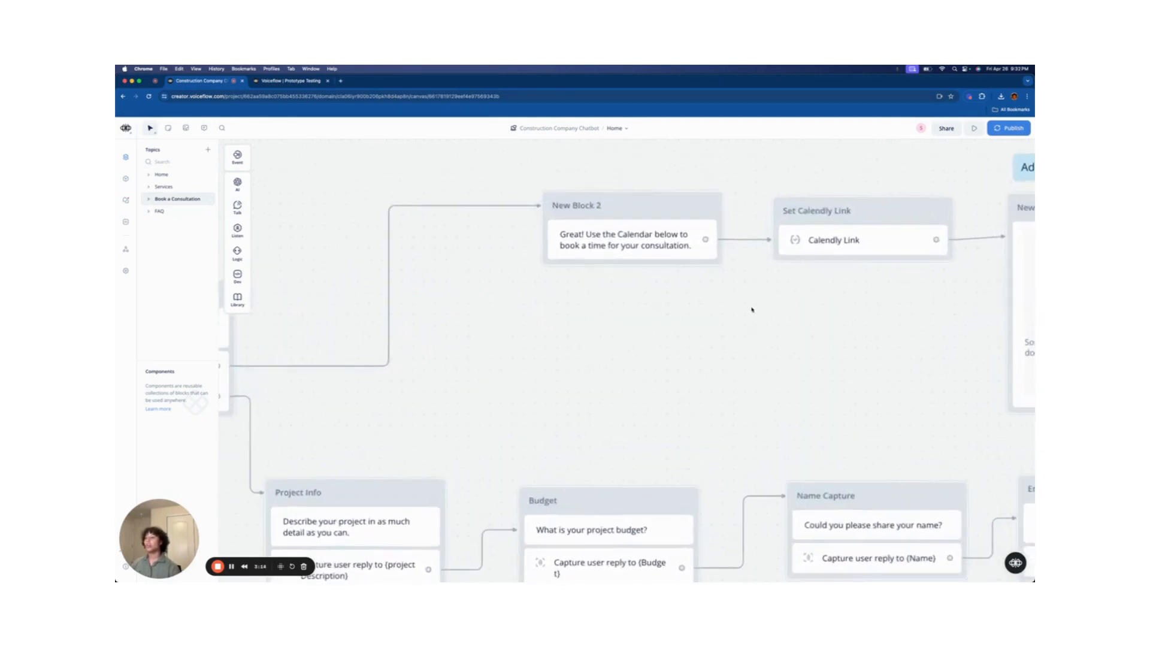
scroll(581, 341, right, 2)
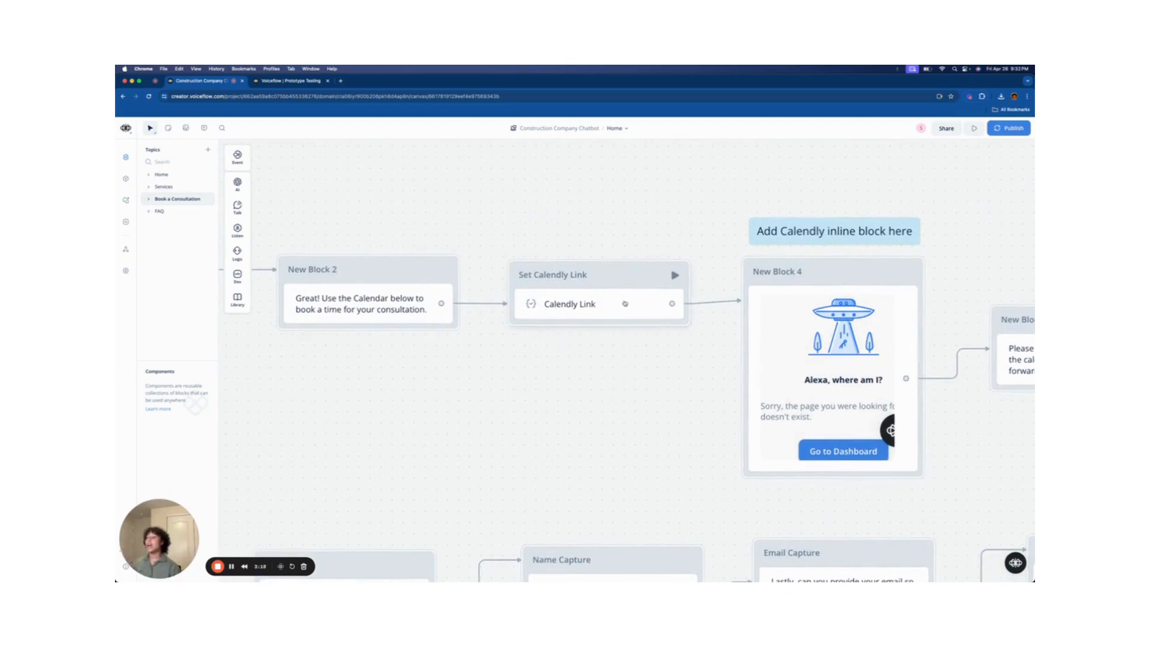
click(593, 307)
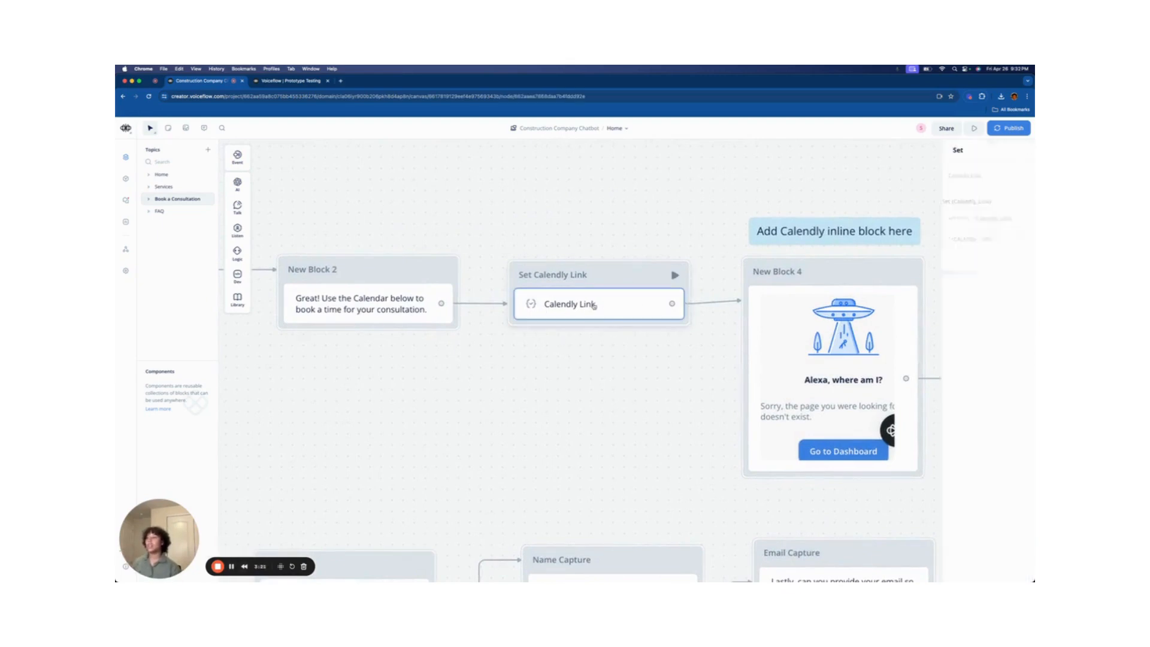
drag(939, 239, 895, 240)
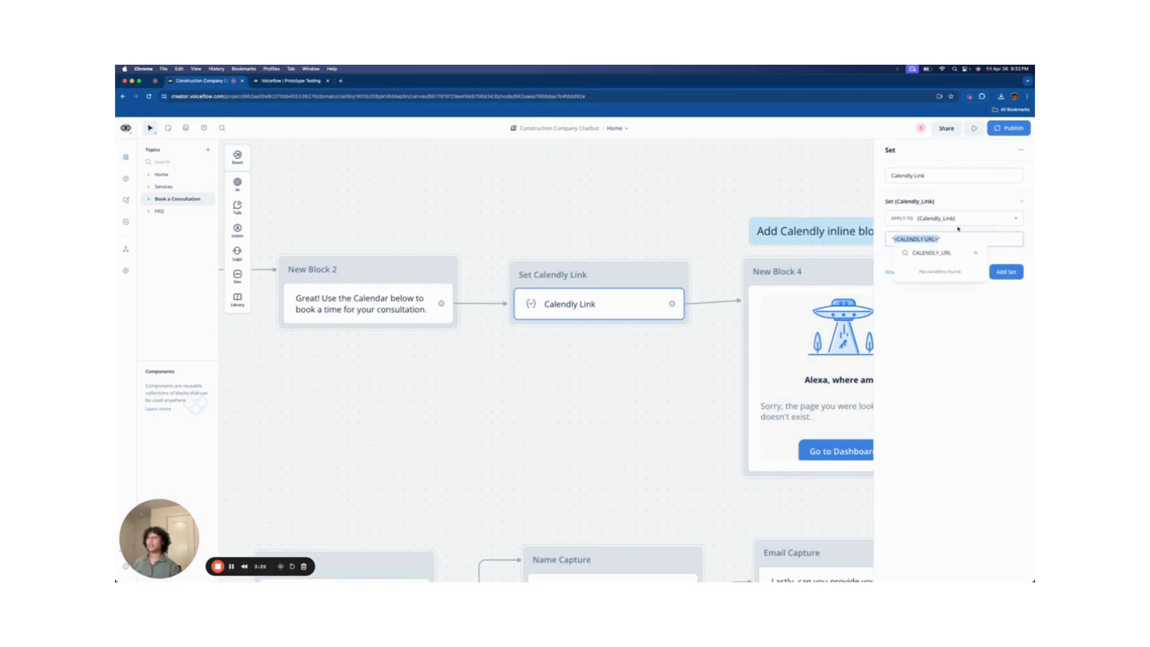
- Try assigning the Set step to a new Calendly_Link variable, then cancel the duplicate variable
click(955, 239)
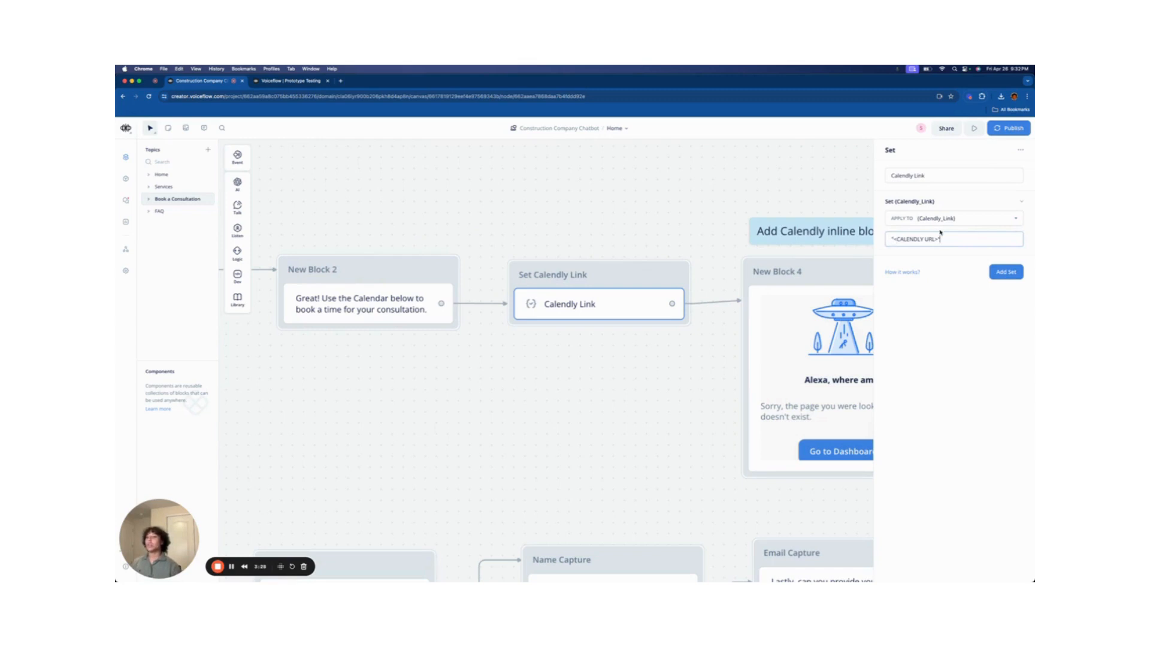
click(984, 219)
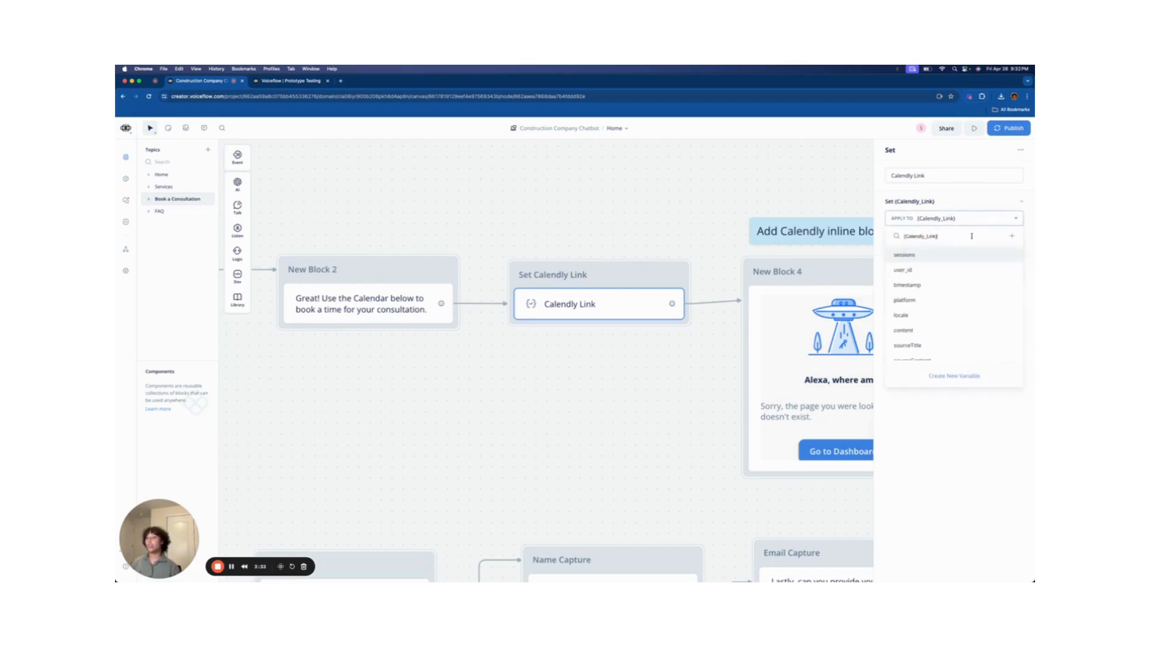
click(957, 376)
key(ctrl+a)
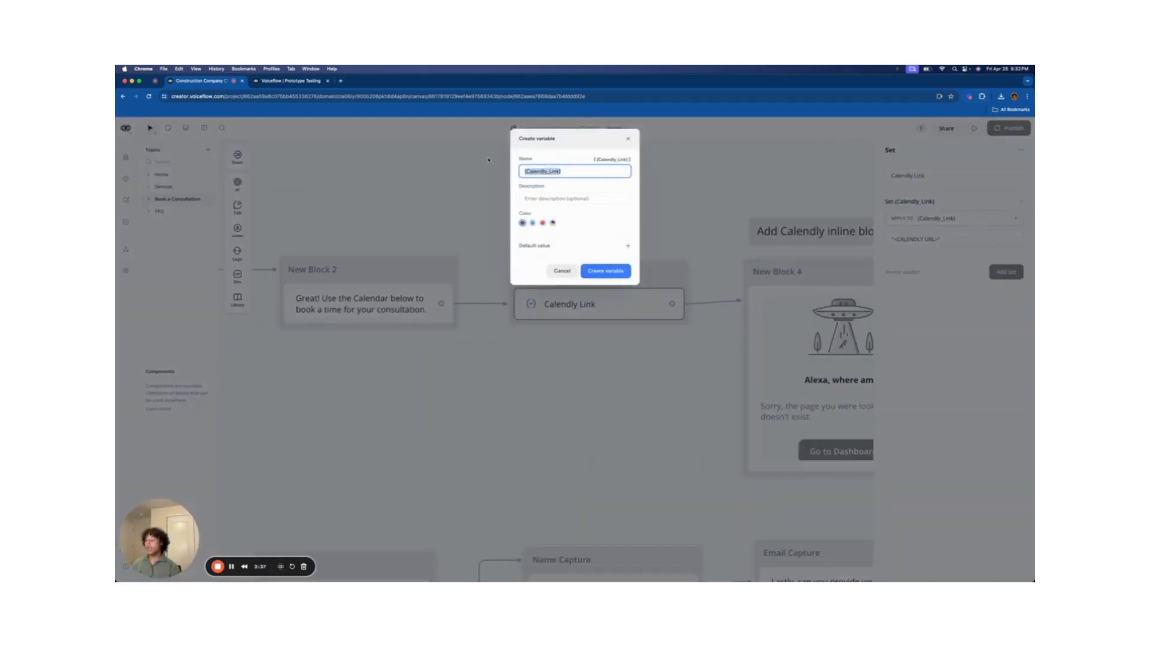
key(BackSpace)
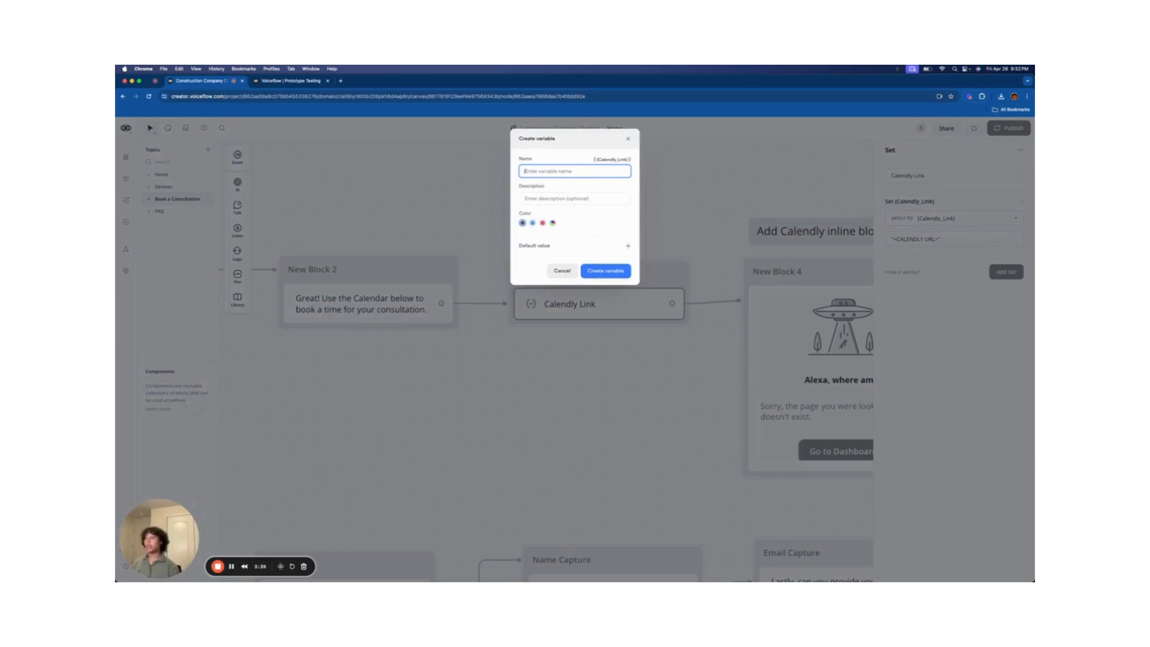
click(574, 272)
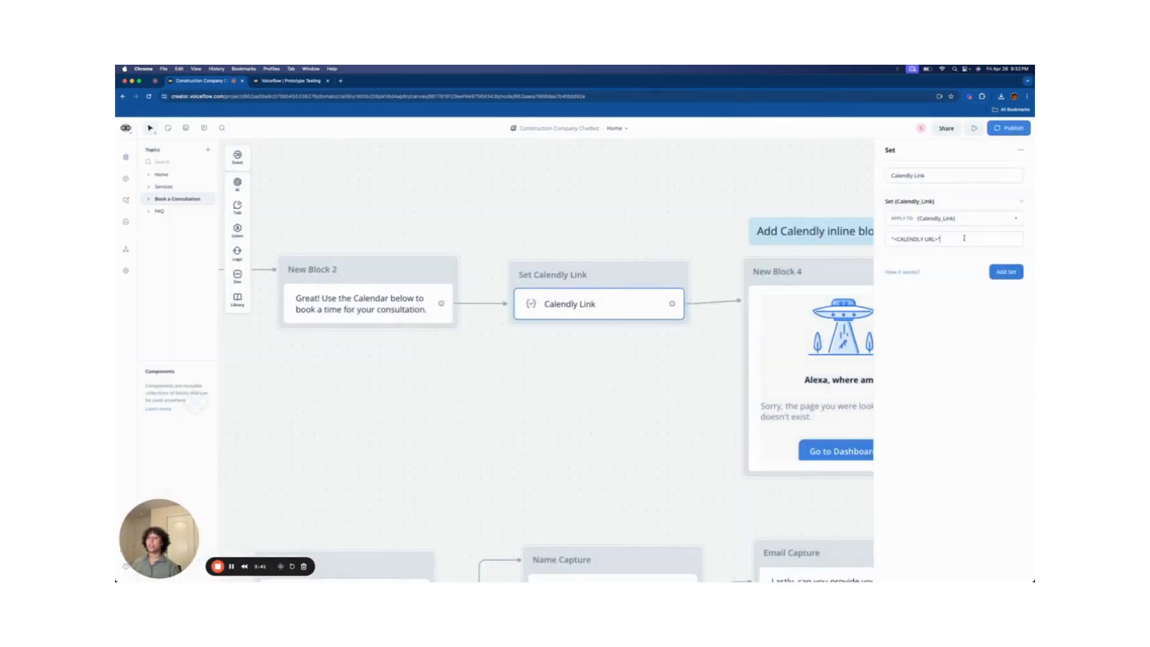
click(959, 218)
click(950, 383)
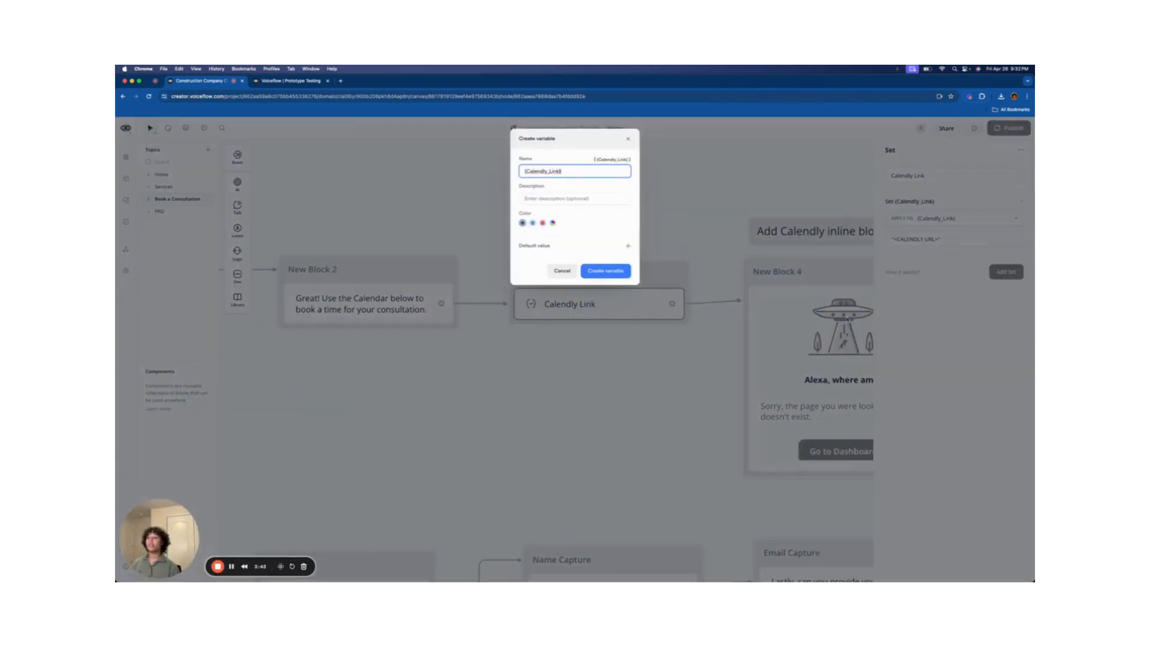
key(ctrl+a)
key(BackSpace)
text(Cal)
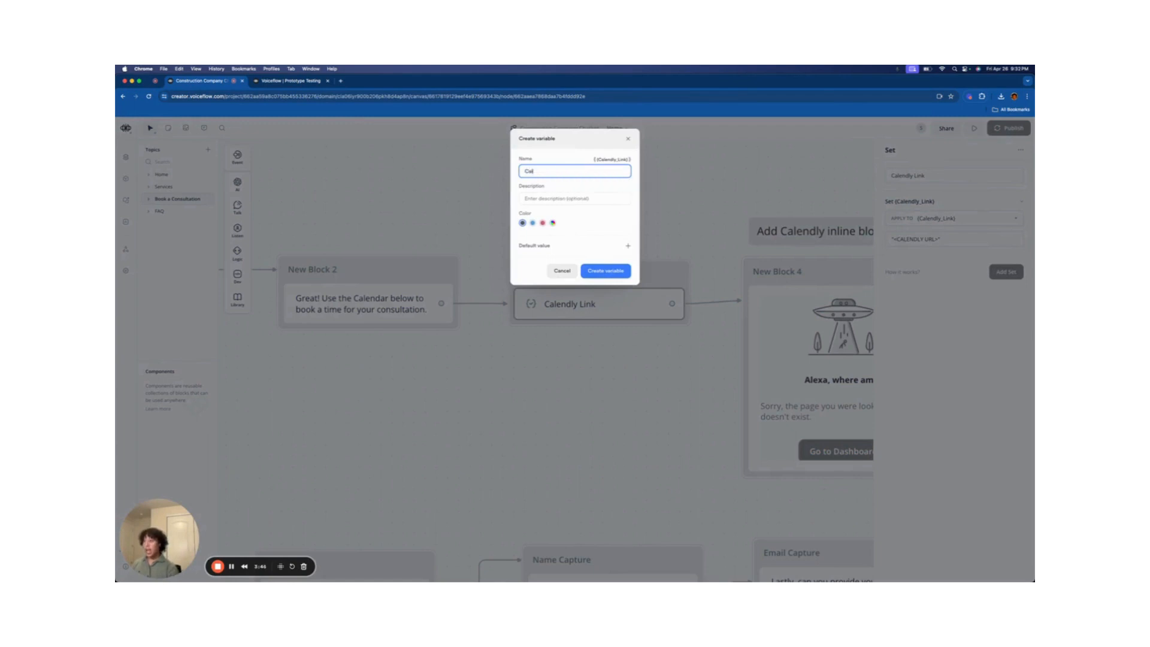
text(endly_Link)
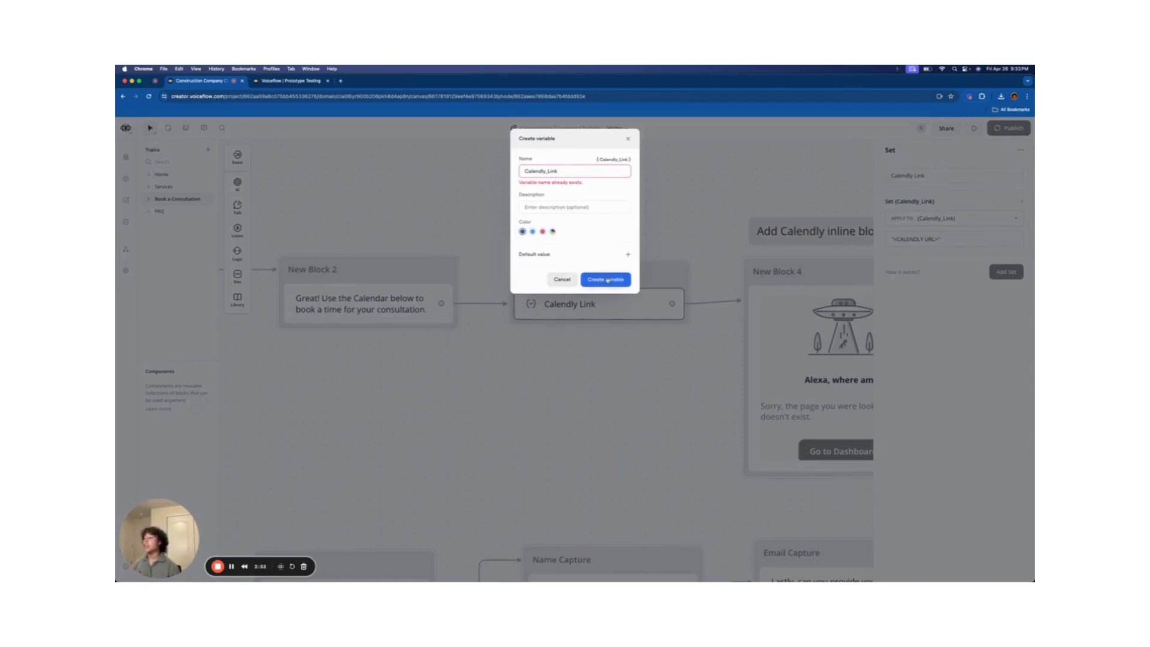
click(563, 279)
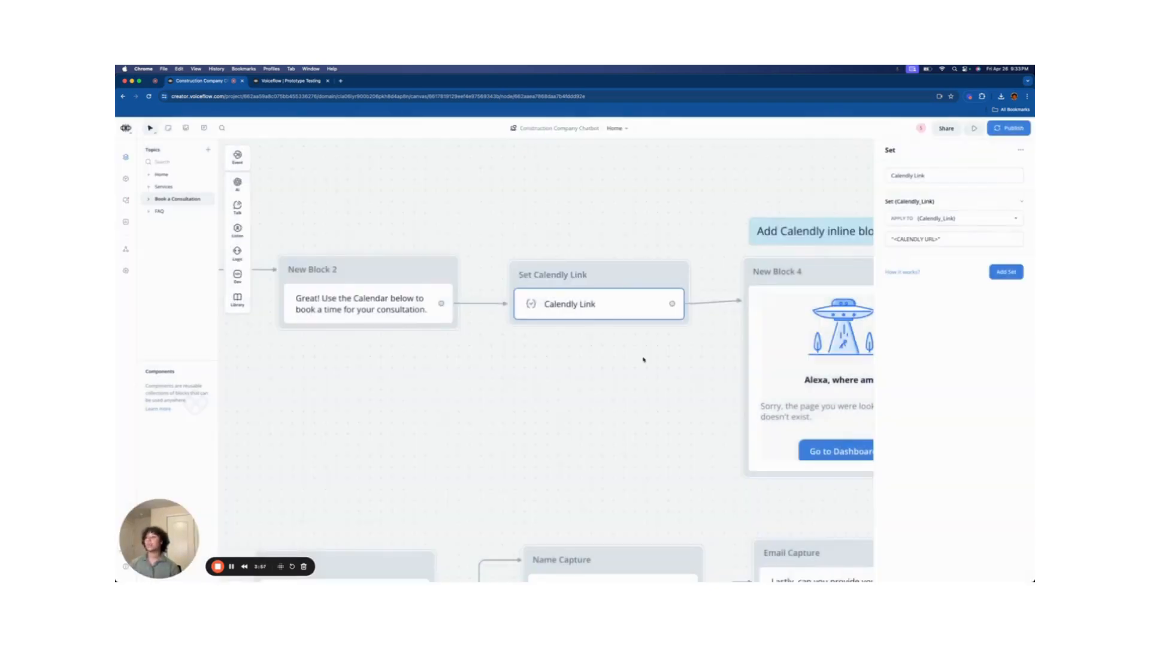
- Open New Block 4's iframe embed code and inspect the Calendly_Link variable in its src
drag(641, 359, 359, 341)
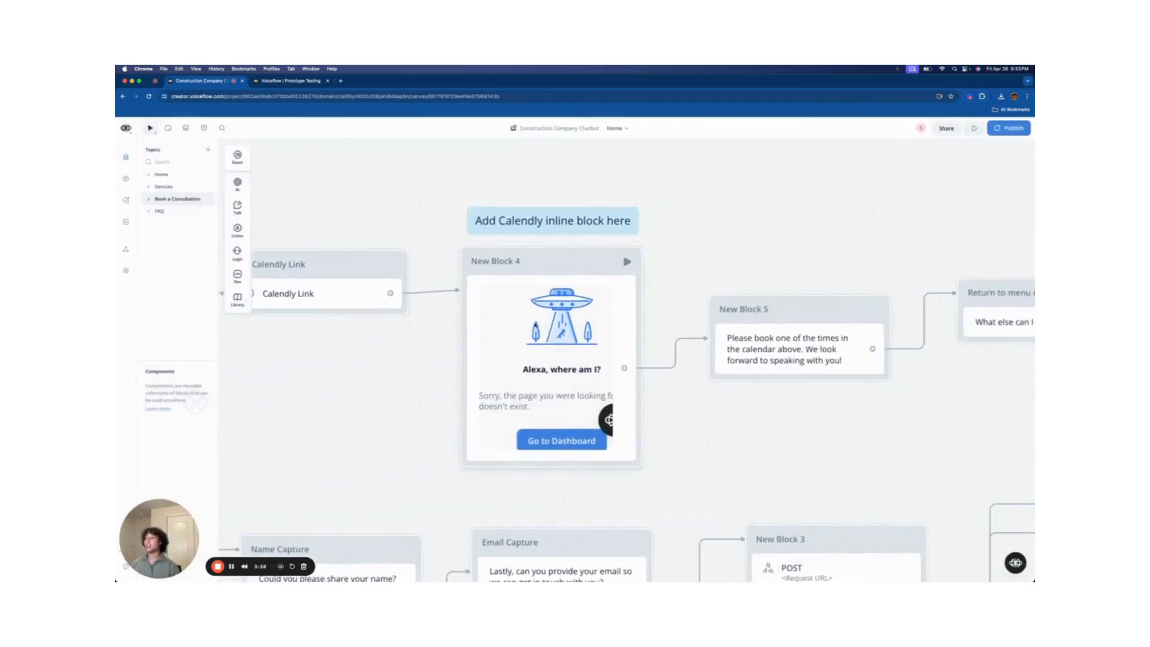
click(629, 314)
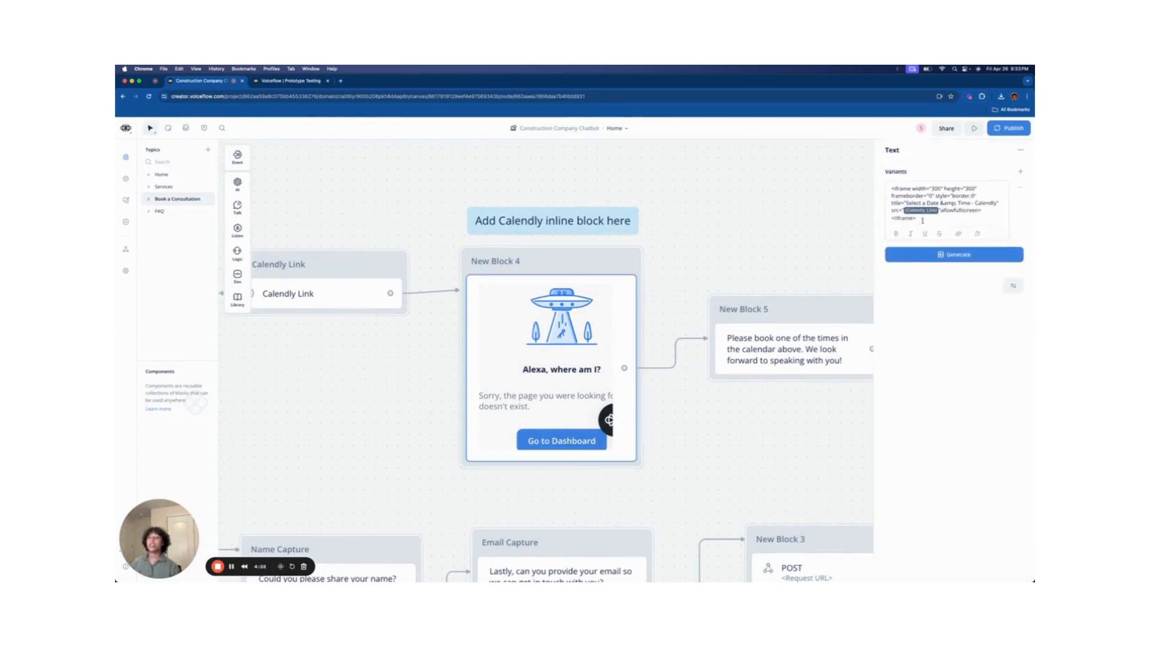
drag(918, 220, 887, 189)
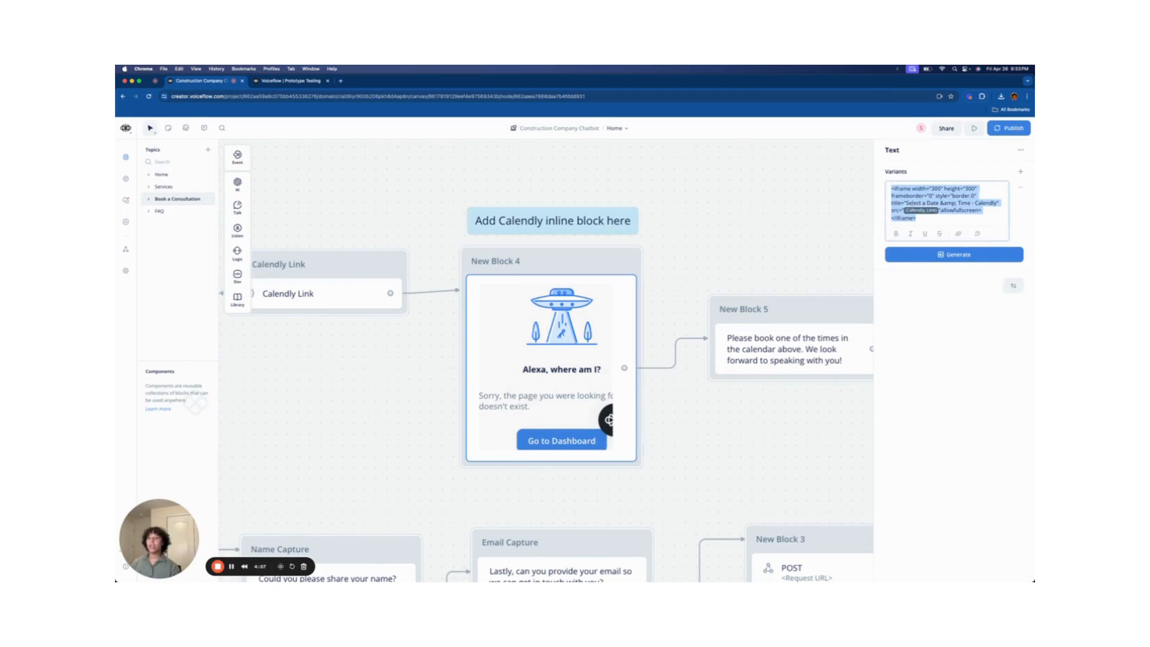
click(925, 218)
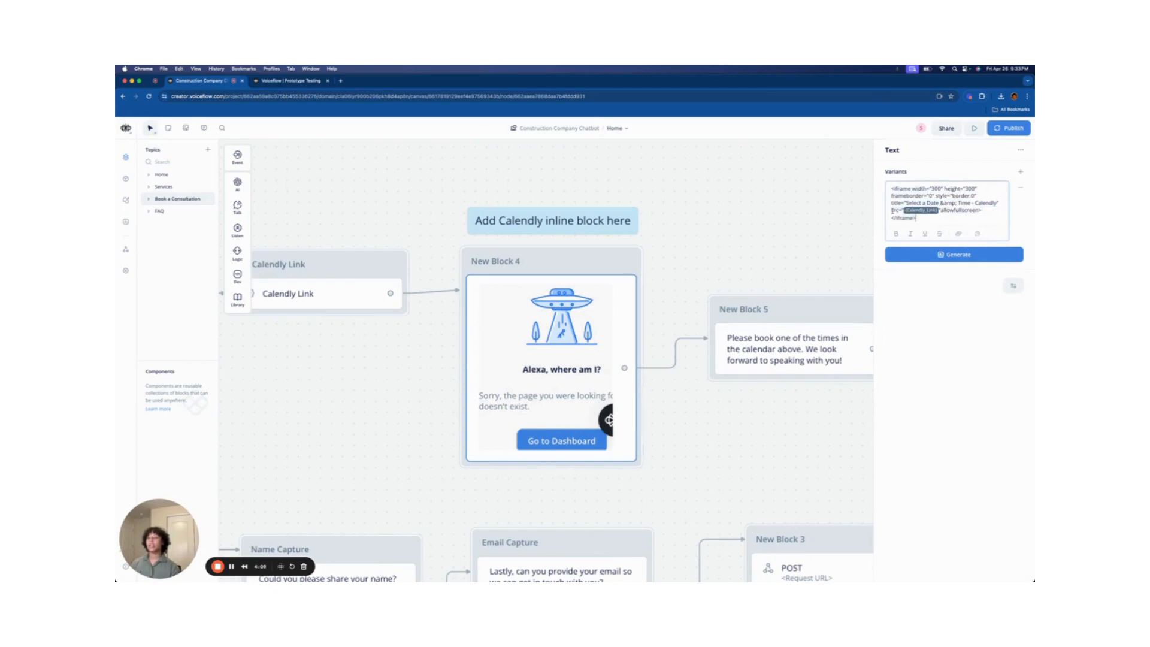
drag(892, 211, 903, 211)
click(923, 211)
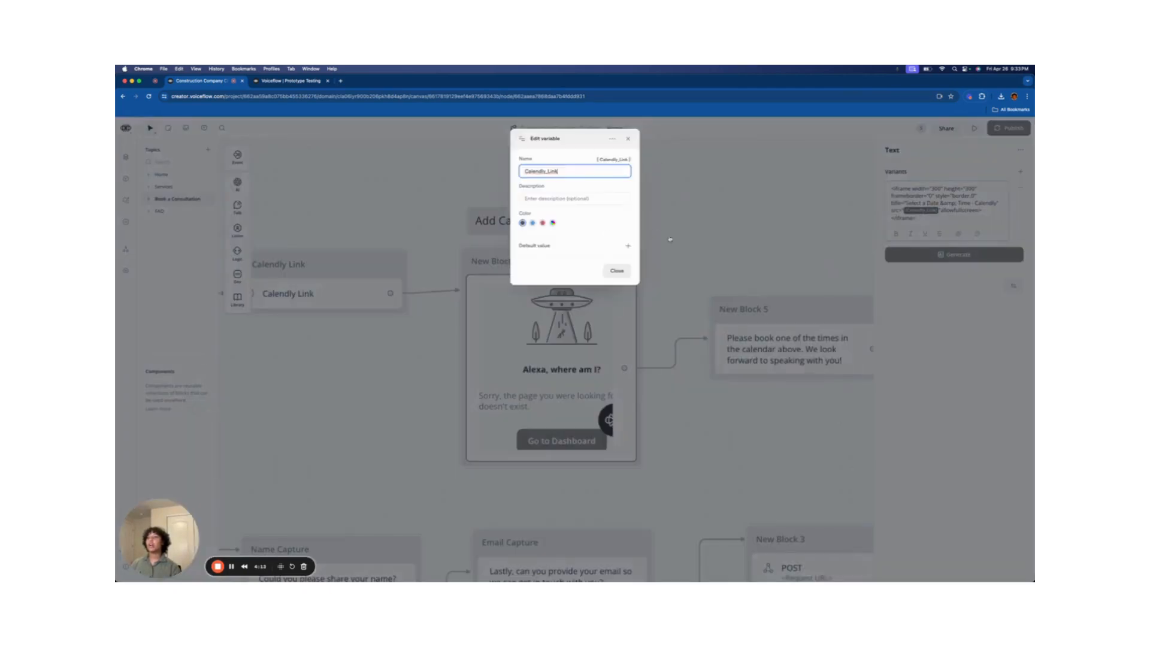
click(834, 237)
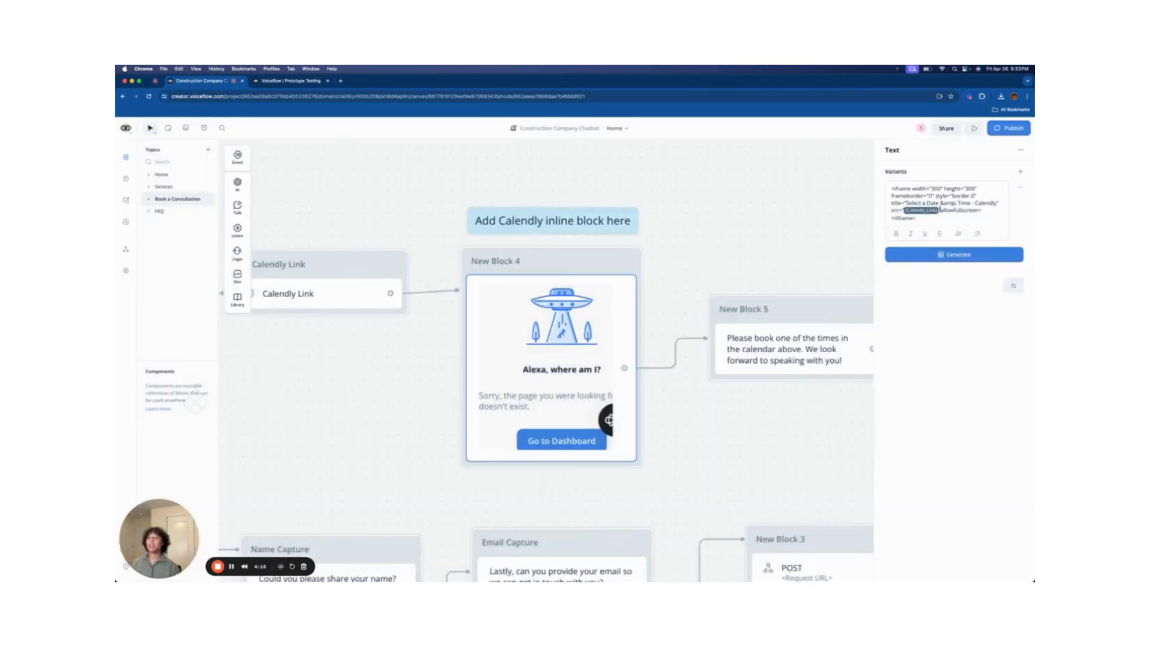
- Replace the src tag in the embed code with a freshly inserted Calendly_Link variable
click(905, 210)
key(BackSpace)
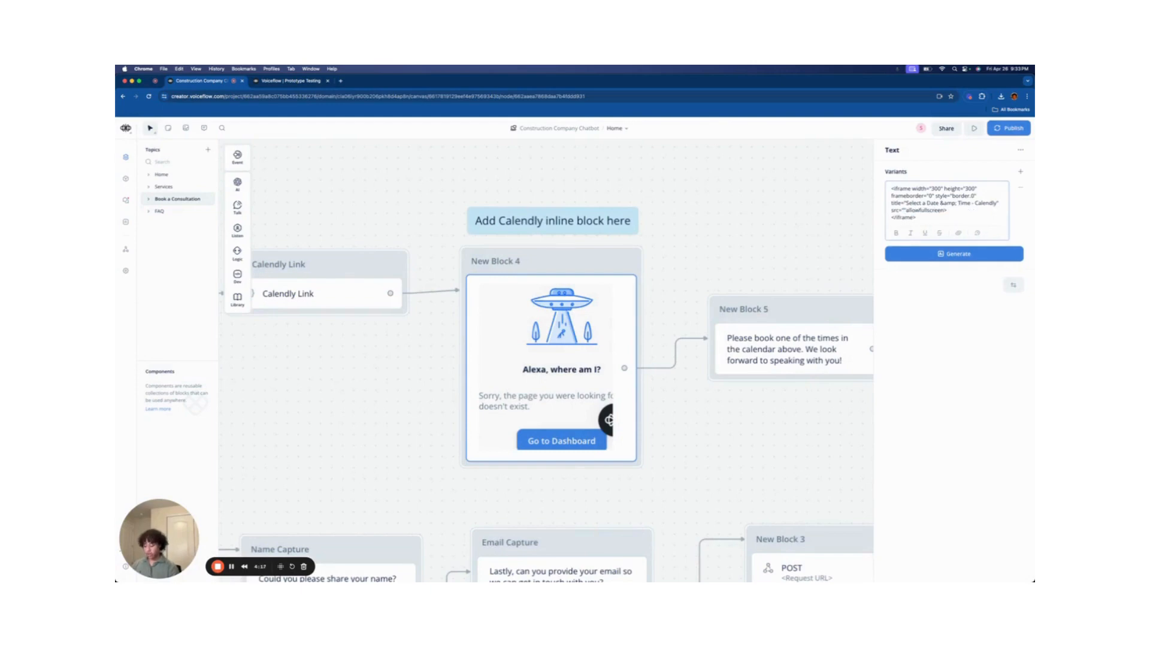
text({)
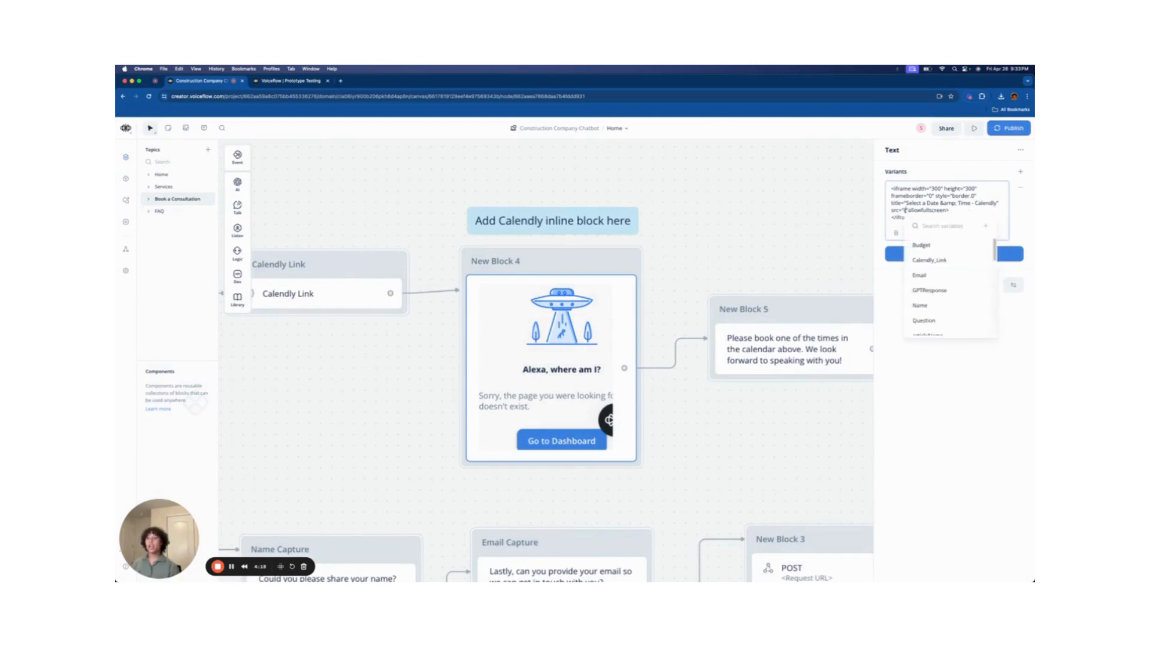
click(941, 260)
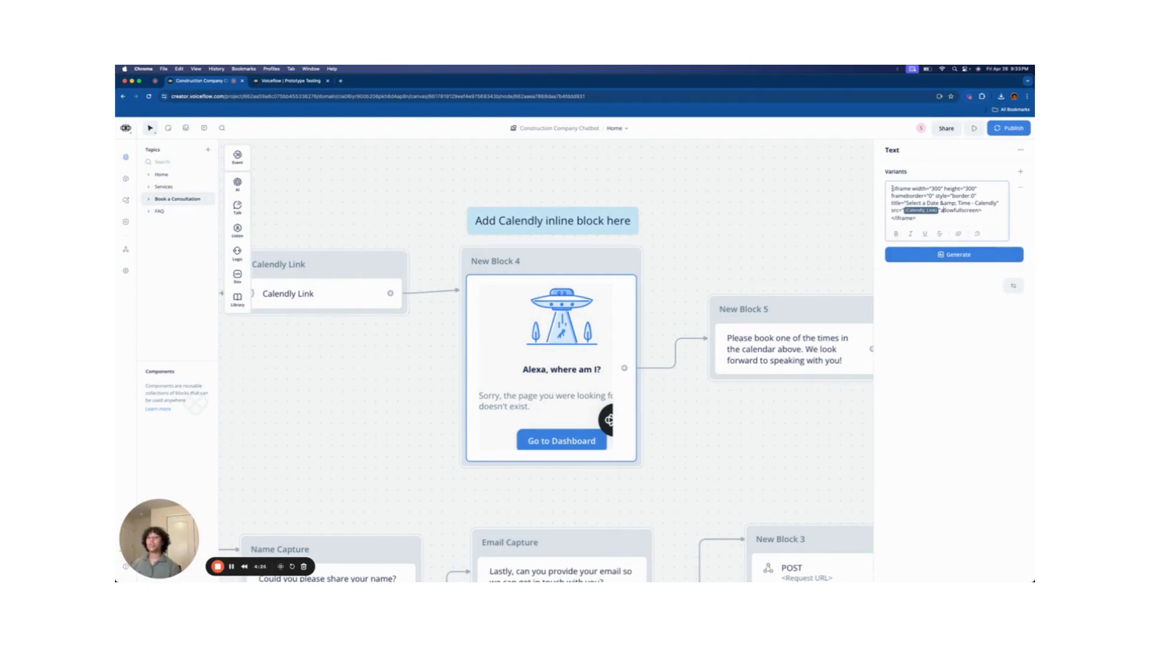
drag(892, 188, 924, 218)
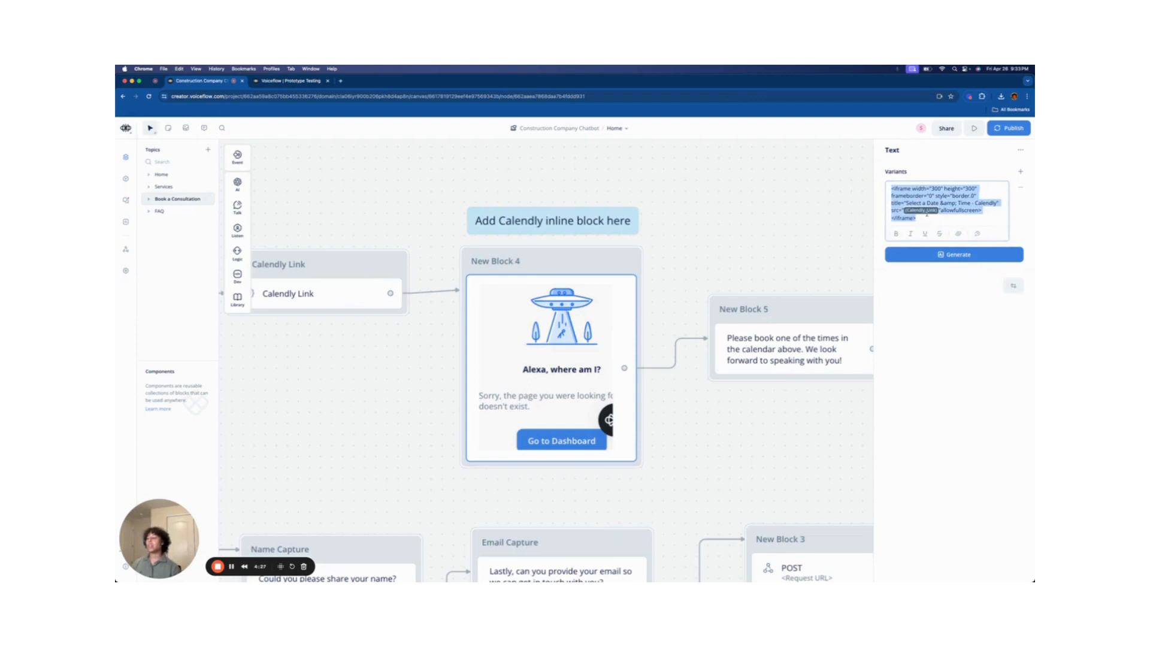
click(719, 234)
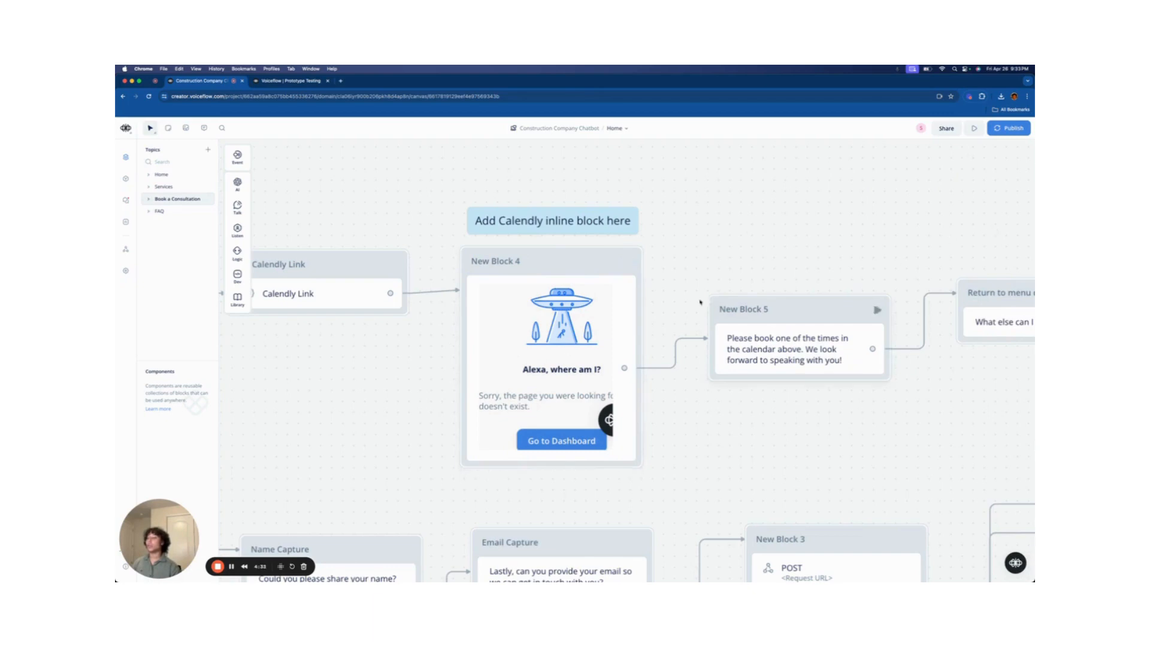
- Recheck New Block 4's text, then pan to the call-or-message question and Message branch blocks
click(628, 311)
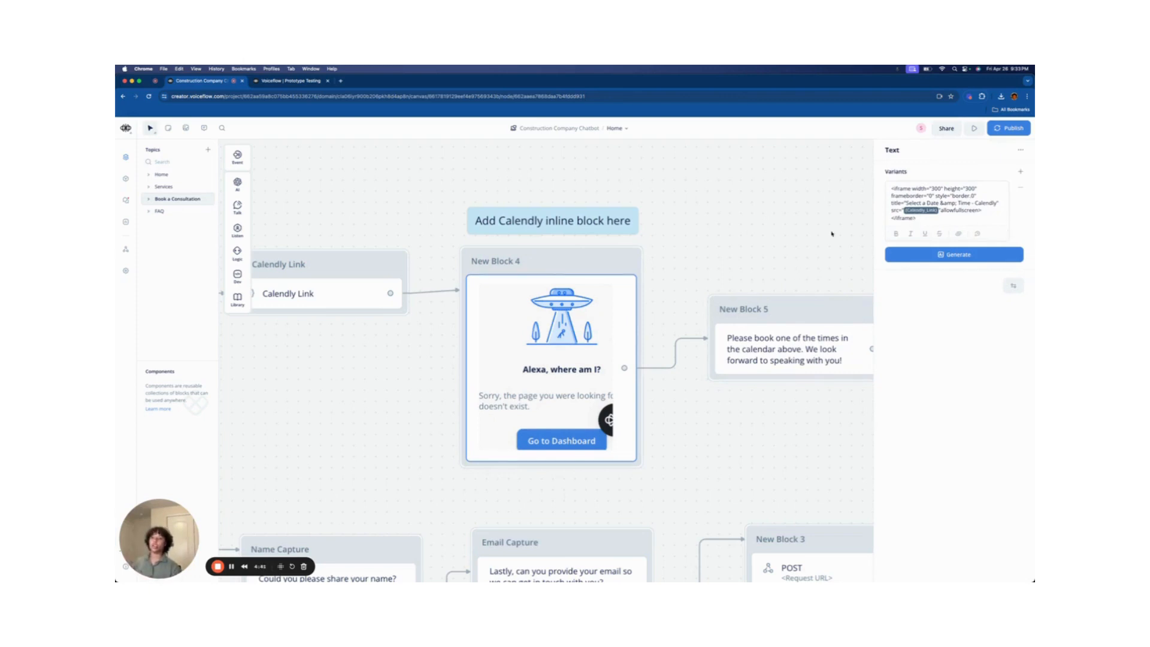
drag(796, 245, 637, 213)
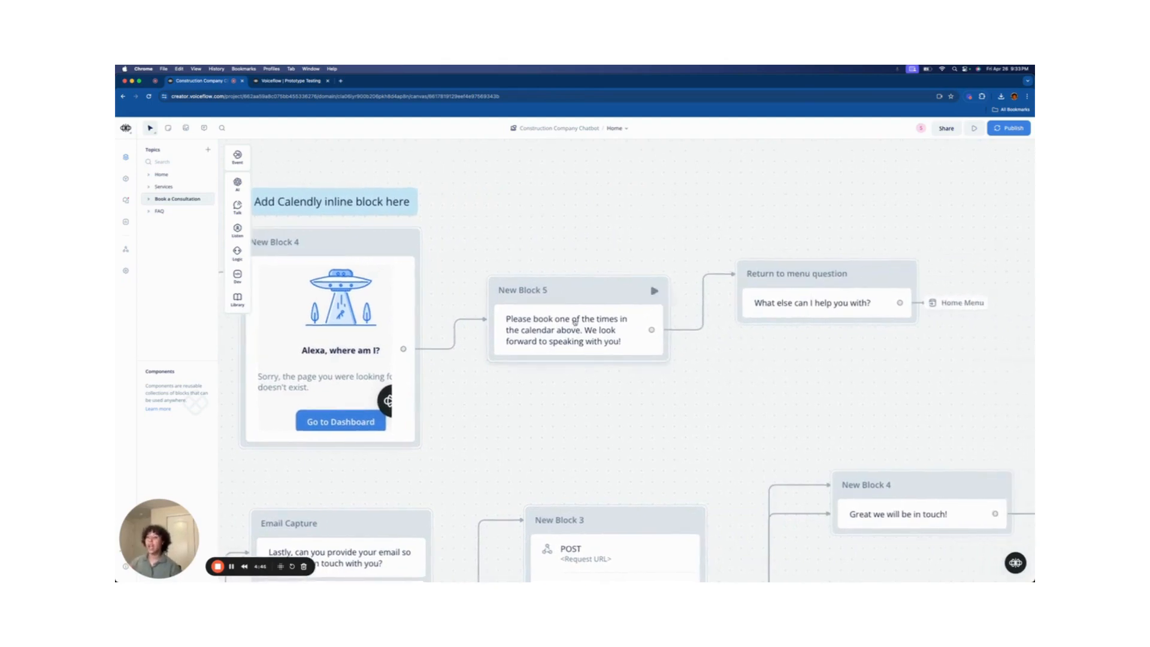
drag(801, 380, 658, 385)
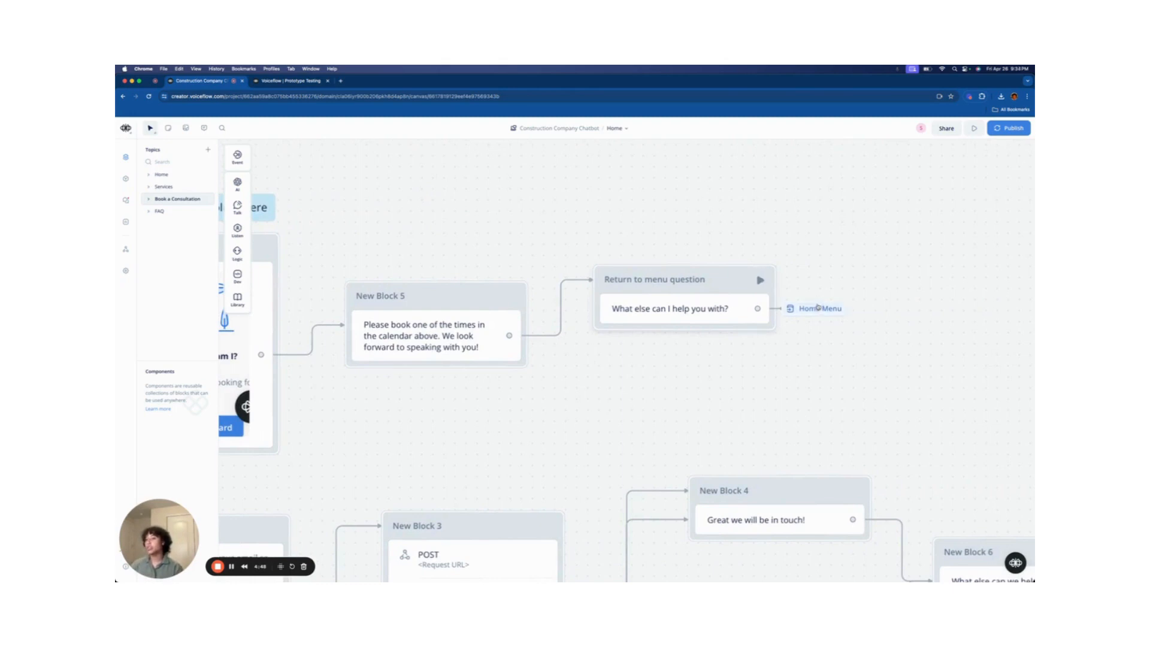
scroll(682, 398, down, 3)
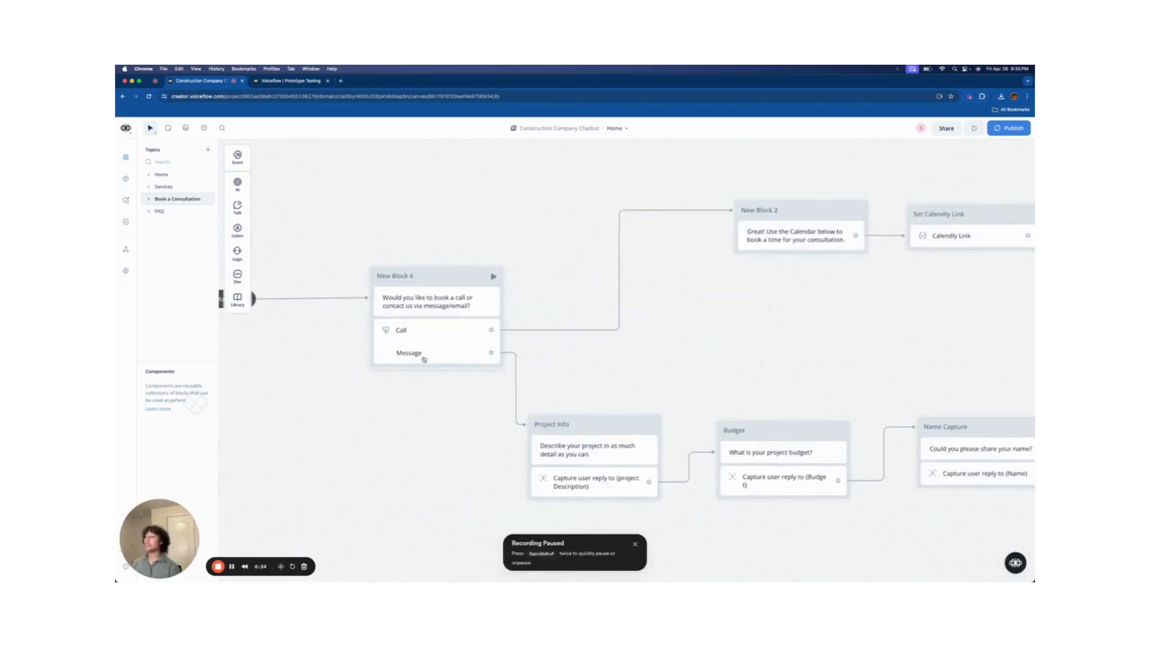
scroll(424, 359, up, 3)
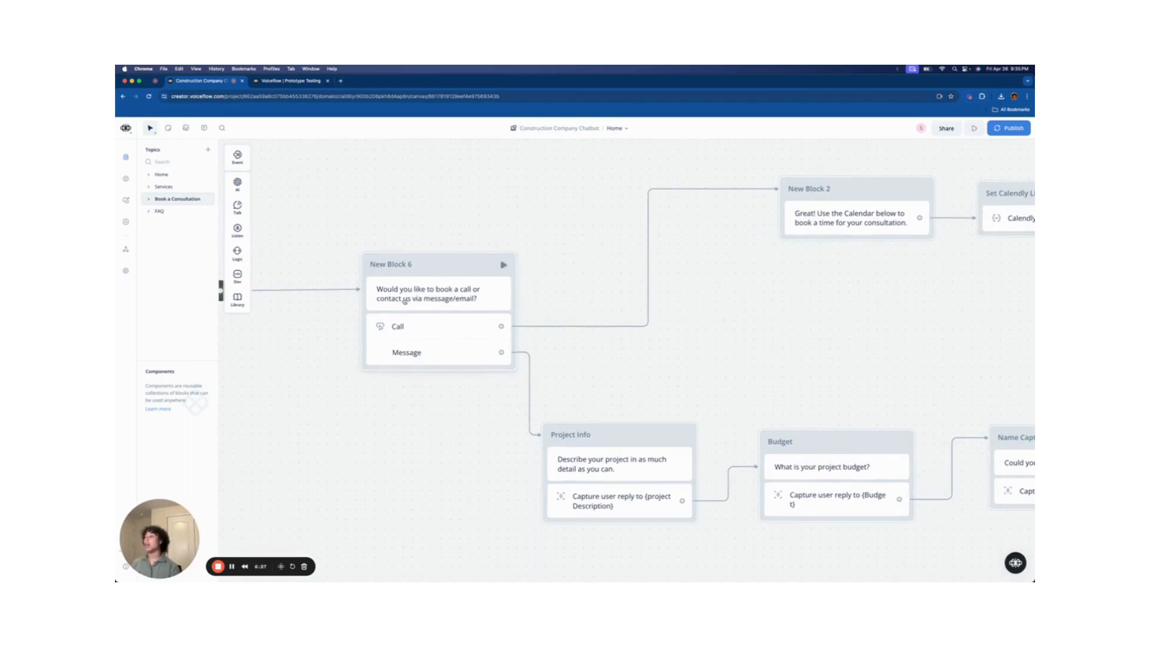
- Inspect the Project Info block's question text and its capture step settings
drag(578, 352, 531, 278)
scroll(531, 278, down, 1)
scroll(527, 324, up, 2)
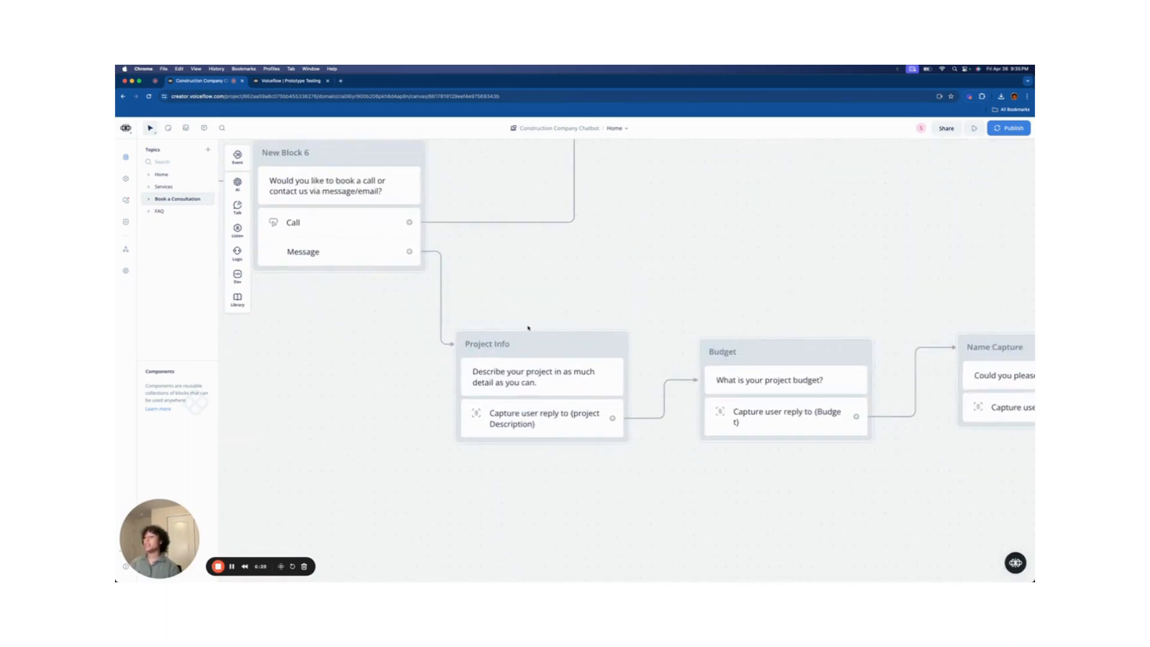
click(516, 417)
click(582, 383)
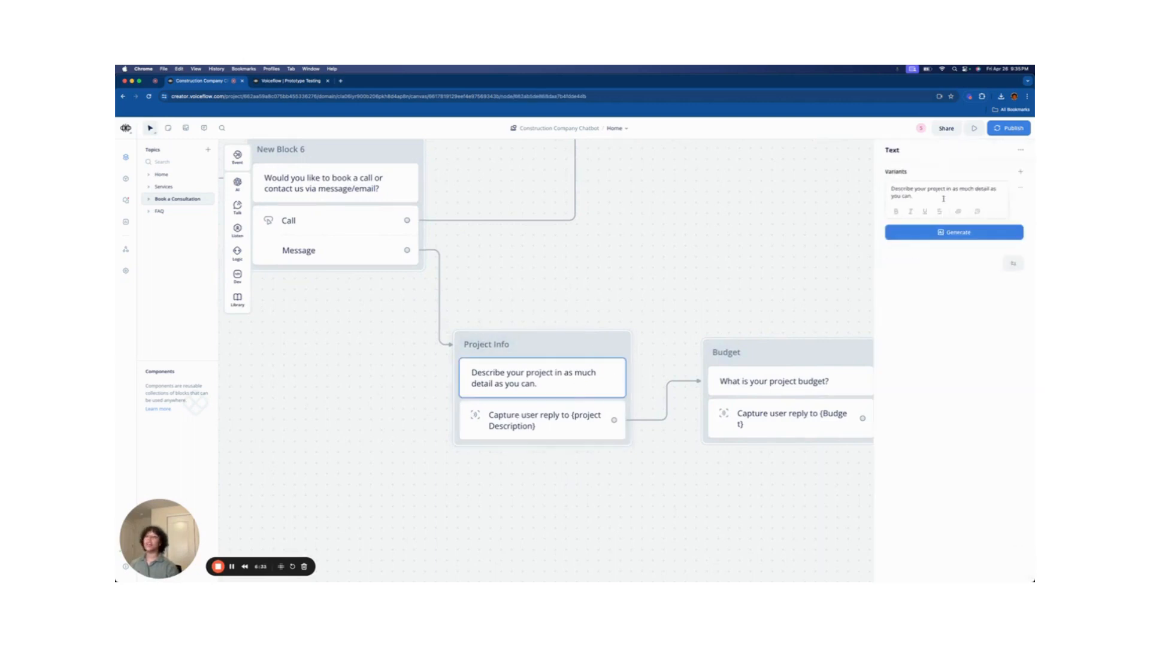
drag(944, 198, 892, 187)
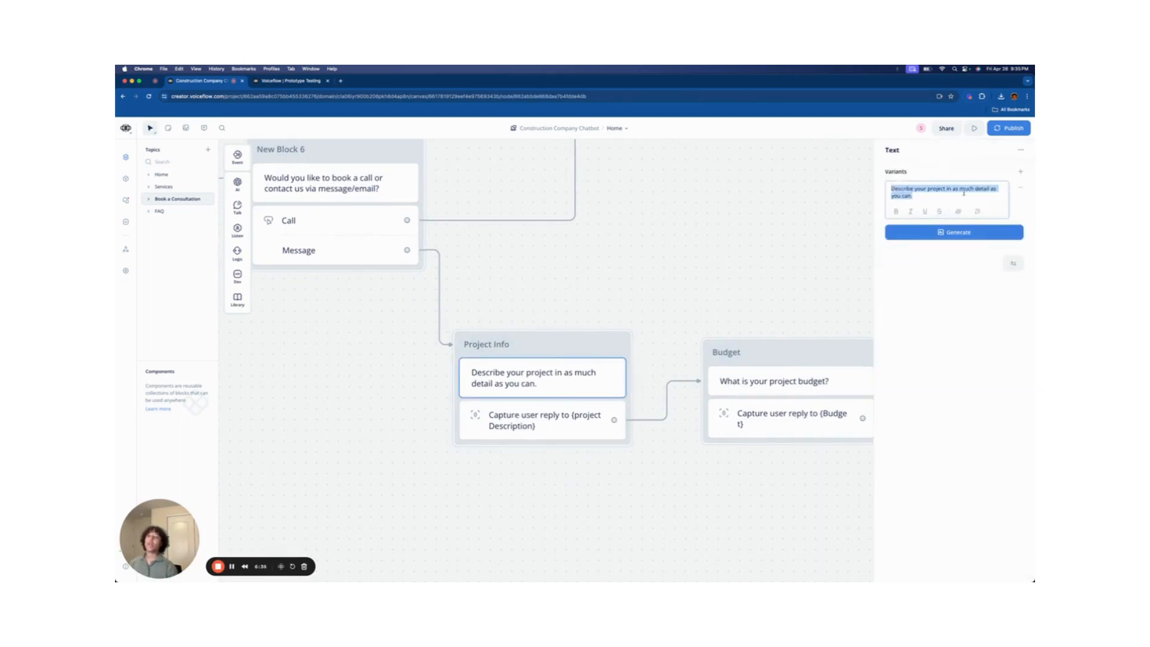
click(525, 434)
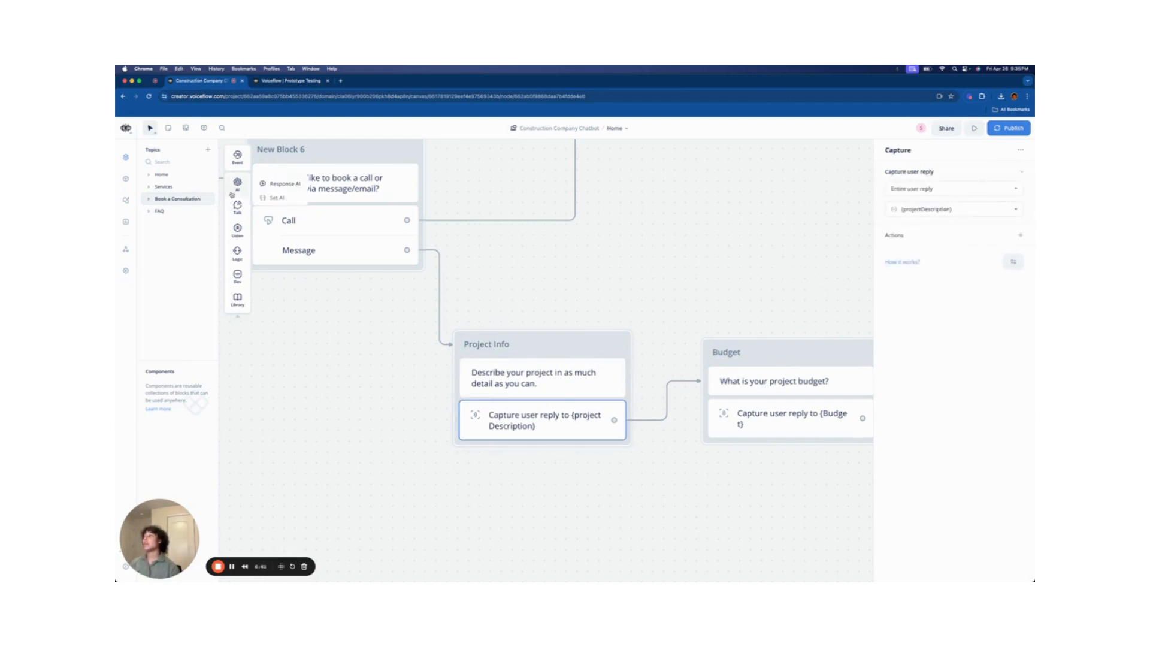
- Remove Project Info's original capture step and the stray extra capture block
mouse_move(241, 232)
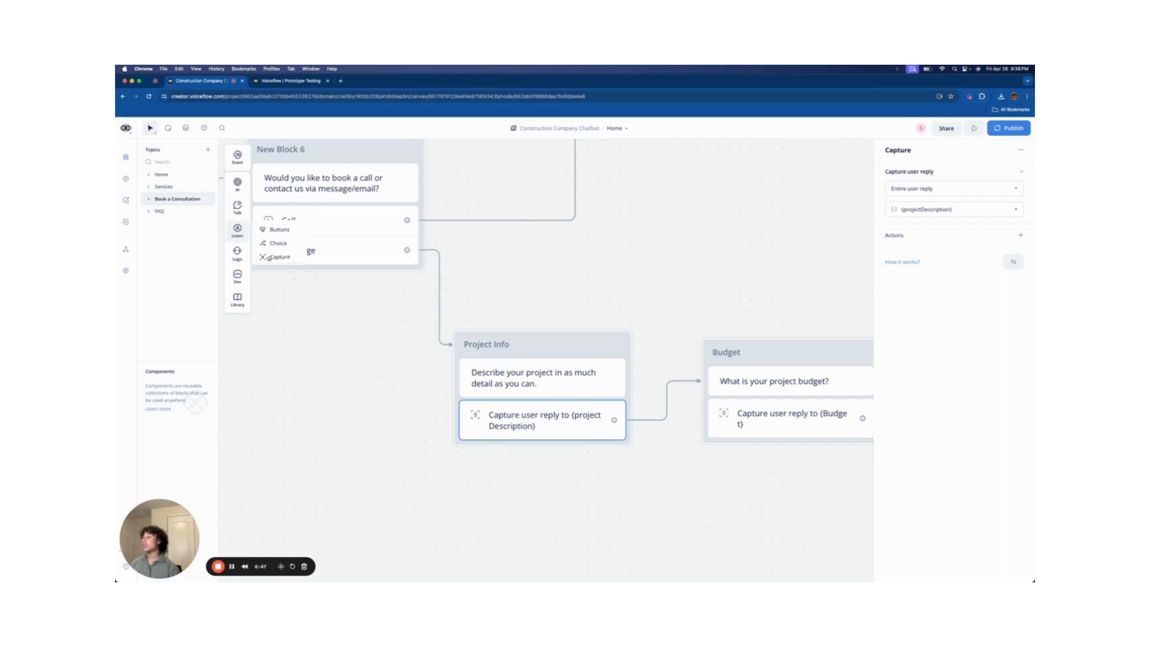
drag(269, 258, 371, 406)
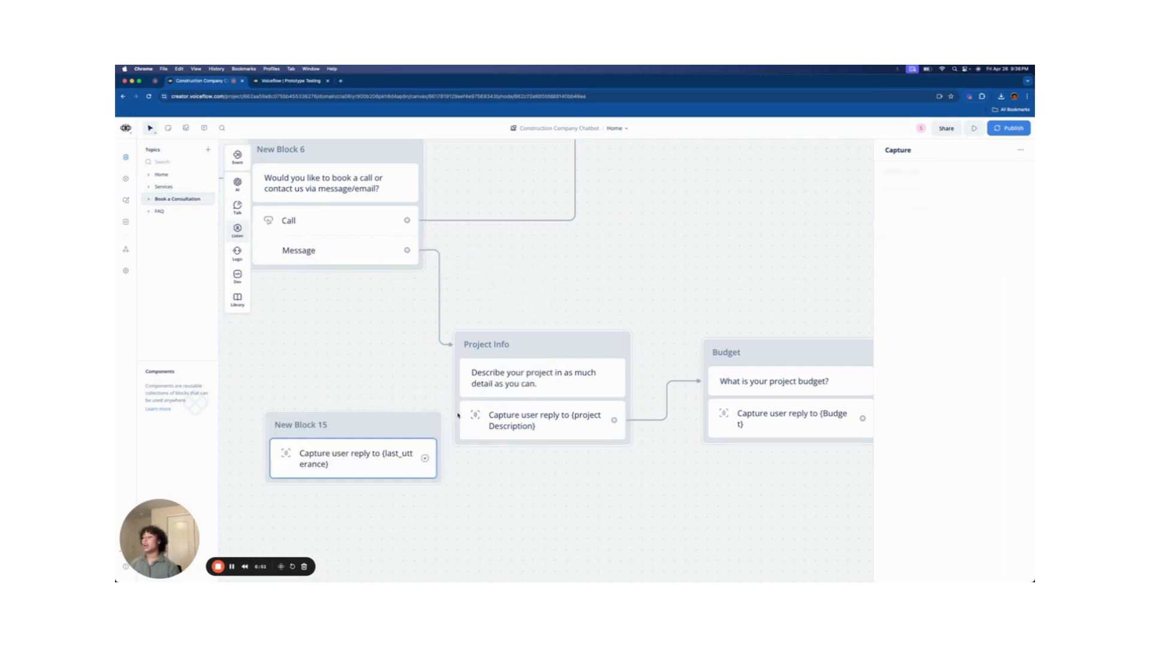
click(512, 419)
key(BackSpace)
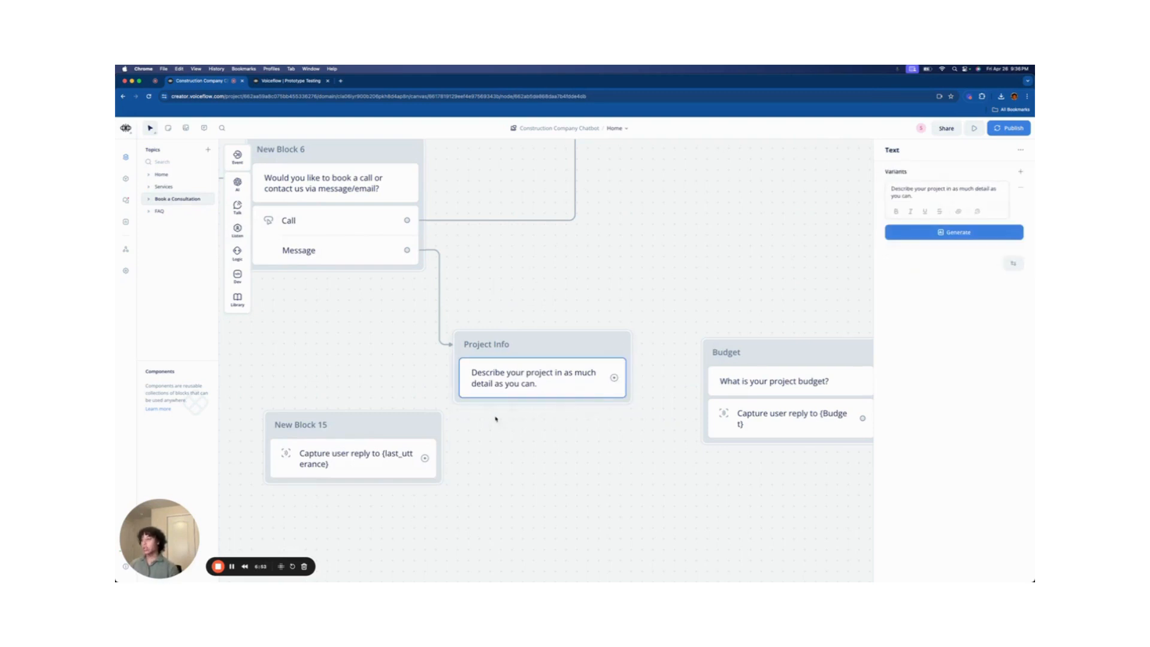
click(302, 453)
key(BackSpace)
- Add a fresh capture step to Project Info and connect it to the Budget block
mouse_move(237, 206)
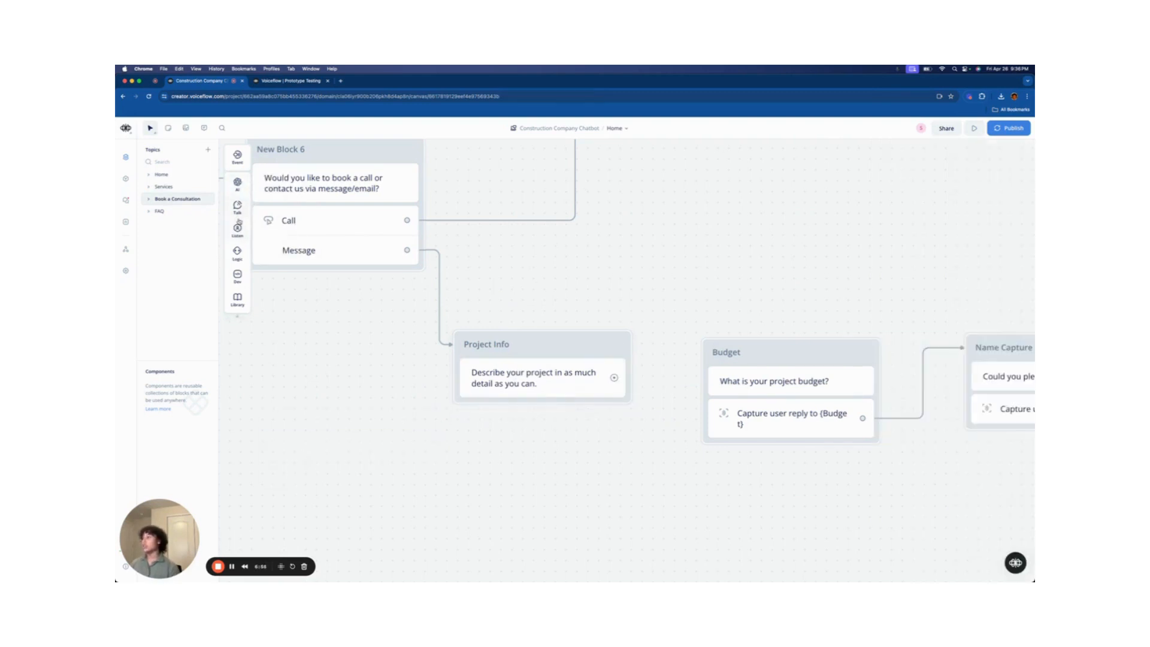
mouse_move(237, 230)
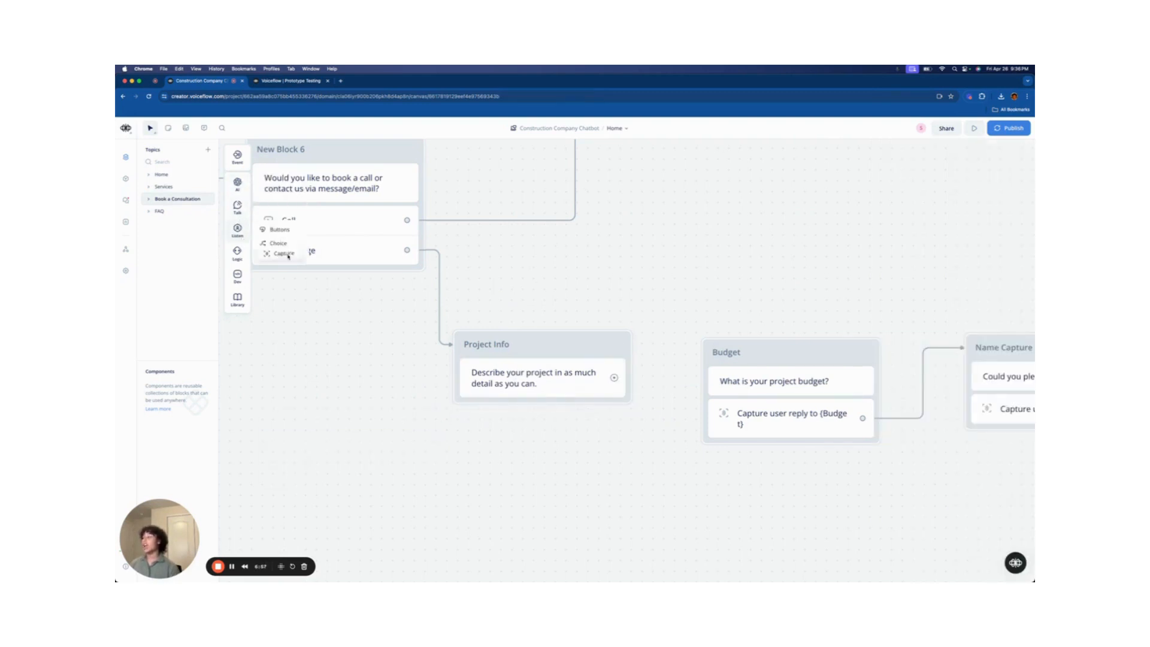
drag(277, 257, 496, 394)
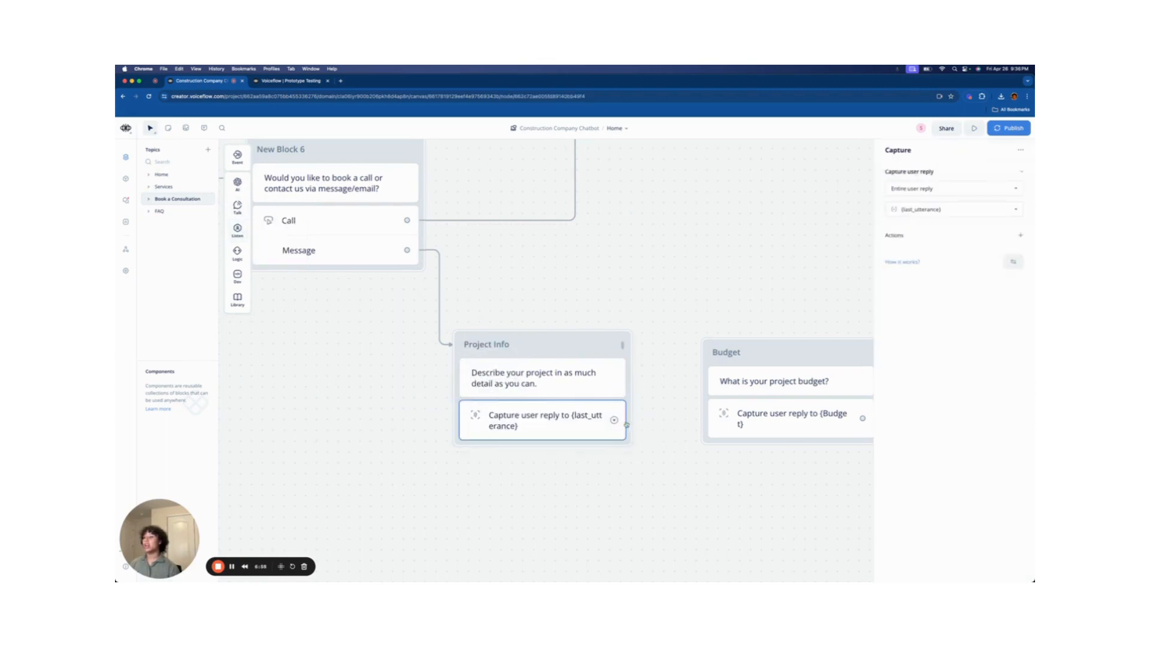
drag(623, 420, 728, 354)
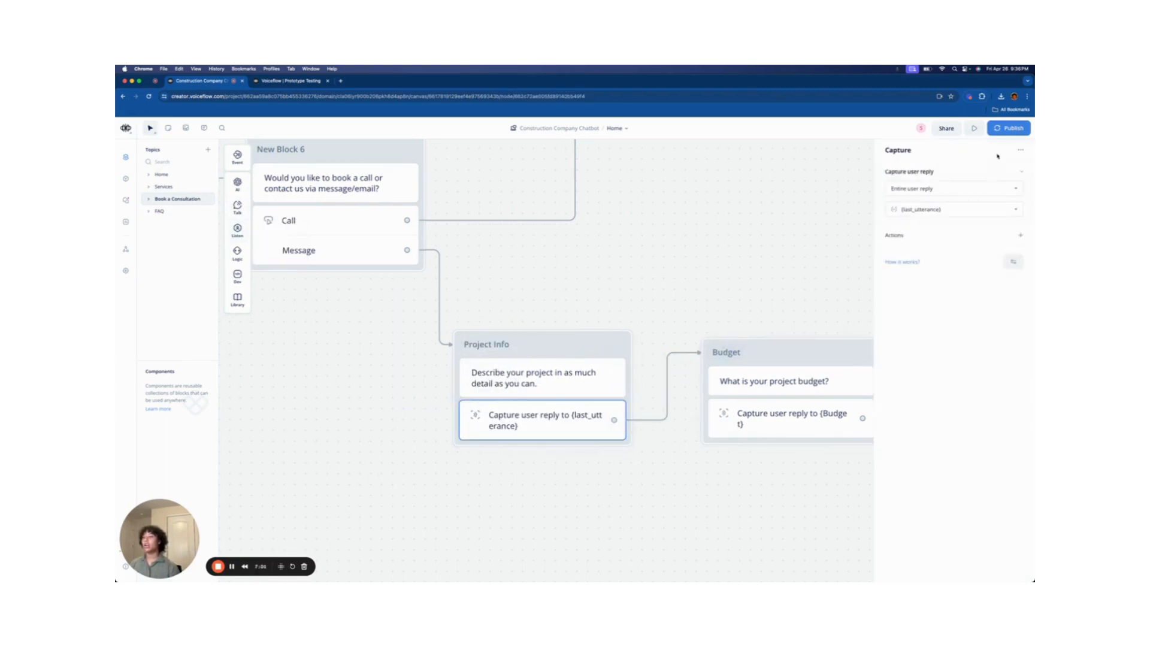
- Store the Project Info reply in the existing projectDescription variable
click(961, 208)
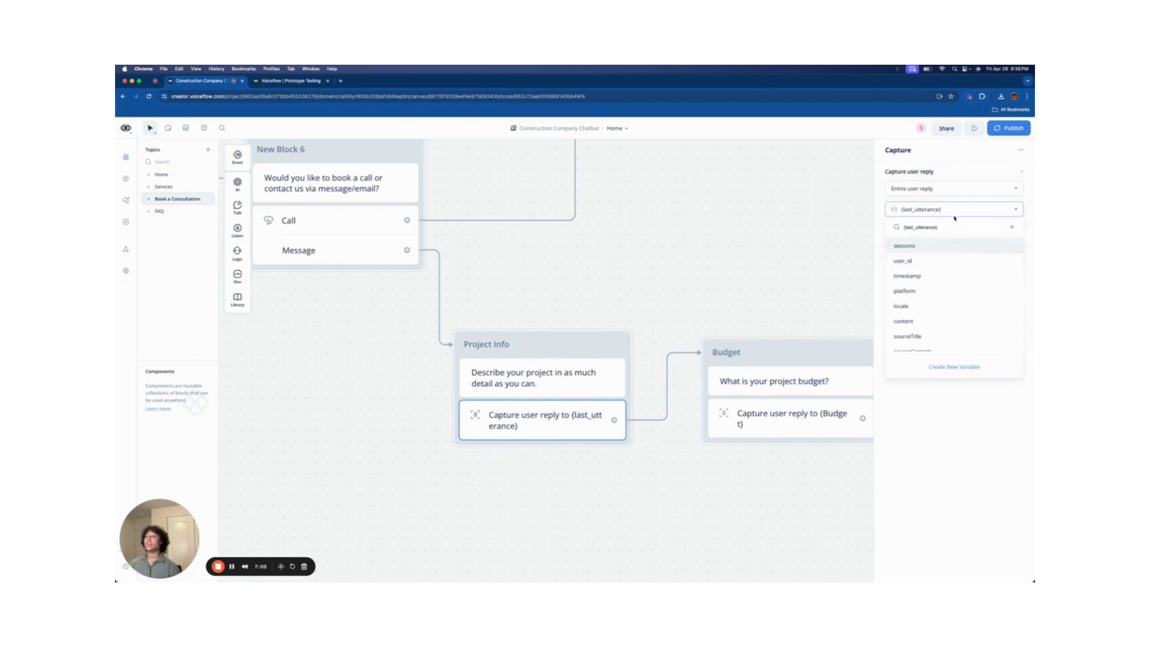
click(955, 366)
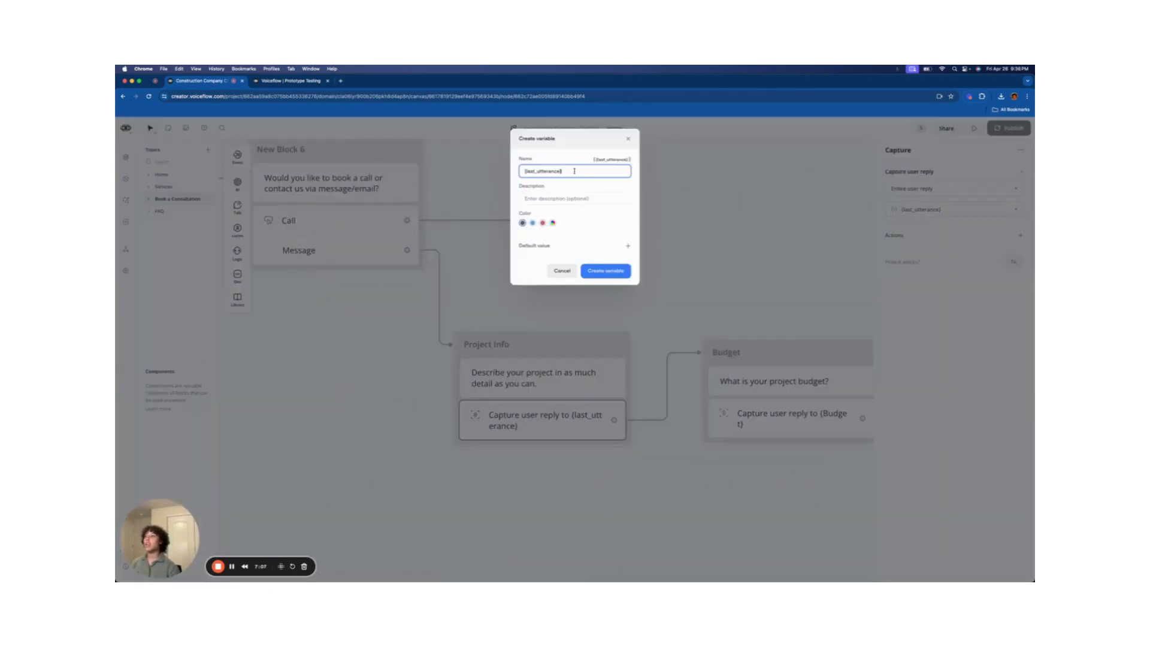
click(566, 272)
click(959, 209)
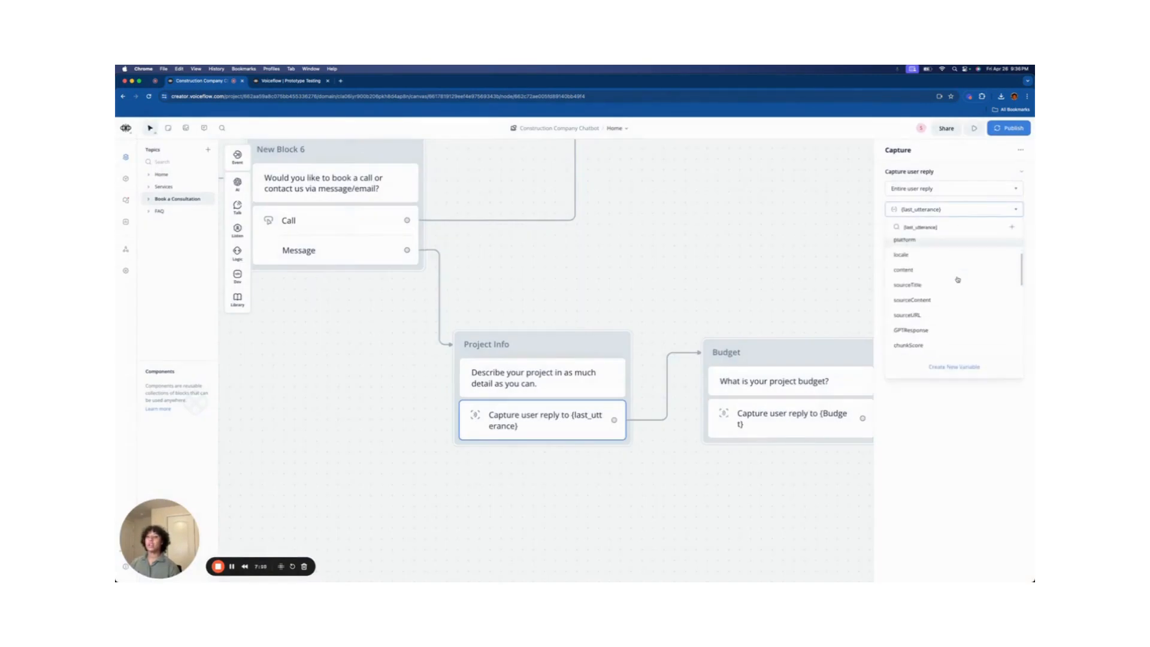
scroll(957, 280, down, 3)
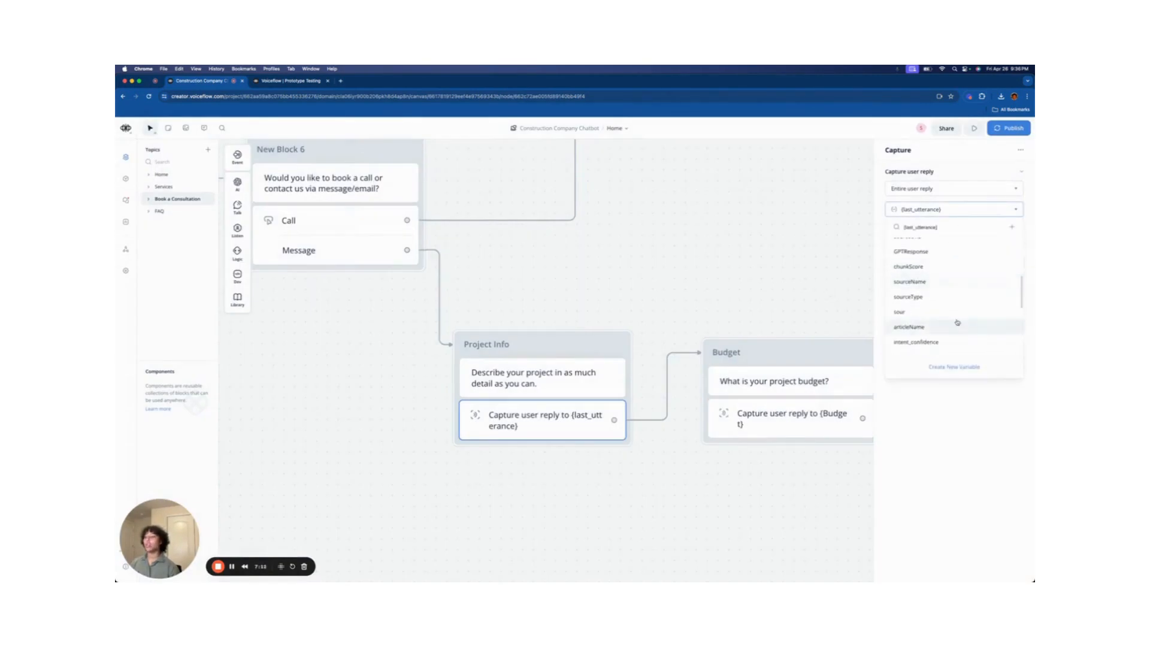
scroll(957, 308, down, 5)
scroll(953, 309, down, 1)
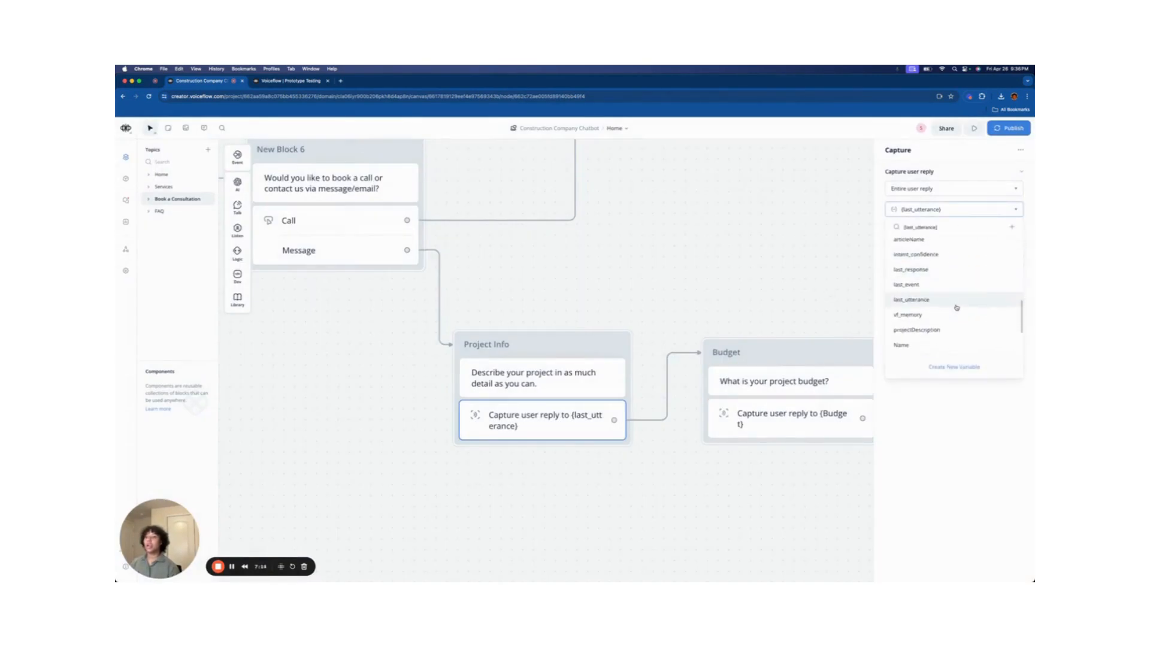
click(925, 328)
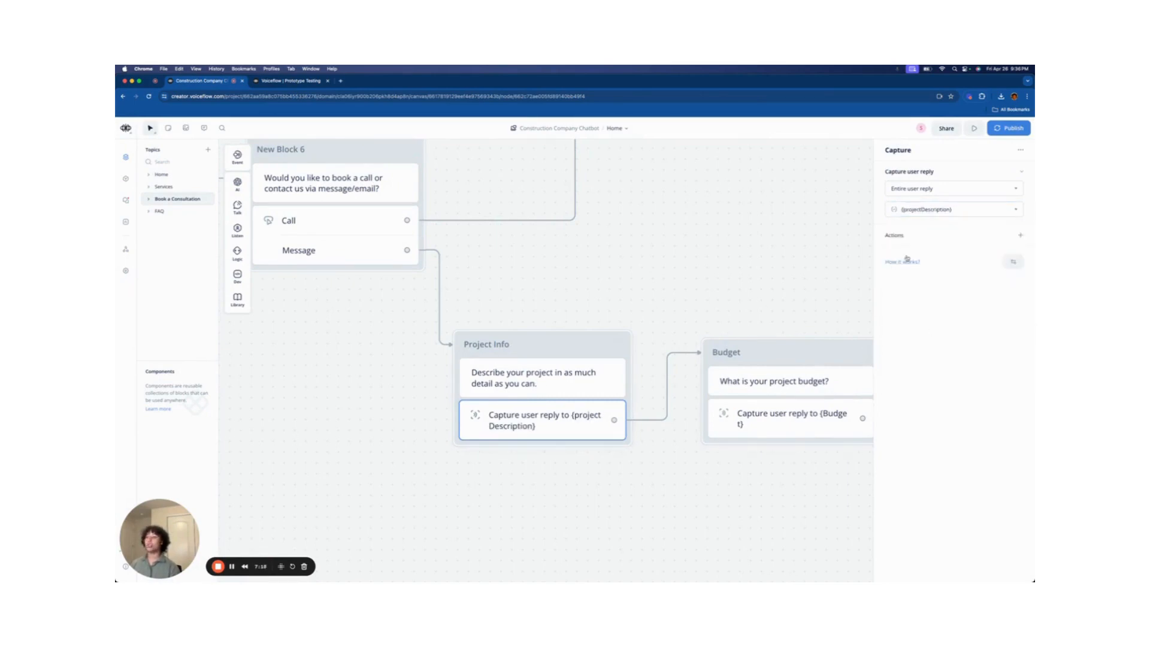
- Try creating a duplicate projectDescription variable, cancel it, and bring up the Variables page
click(950, 210)
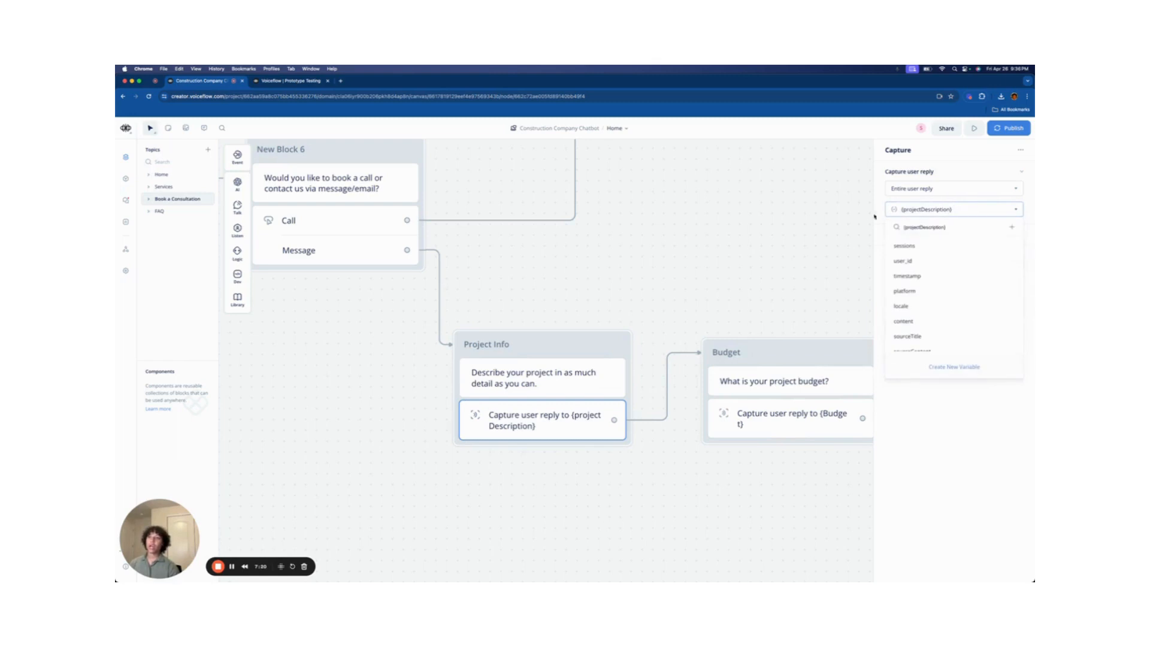
click(972, 367)
drag(574, 172, 516, 166)
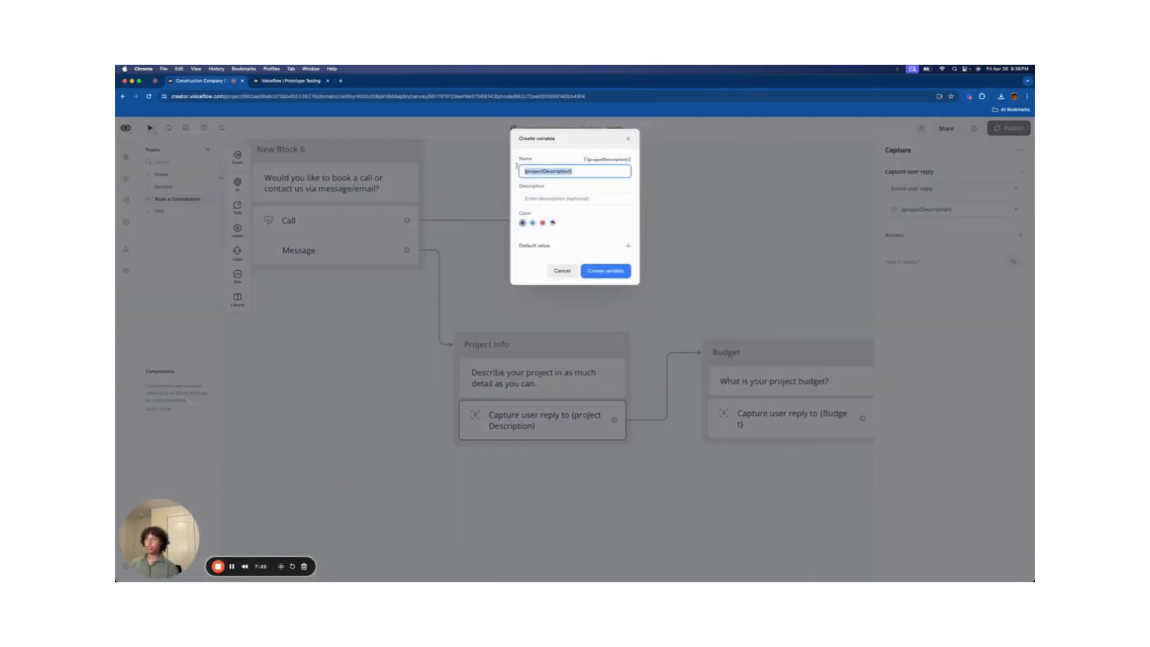
text(pr)
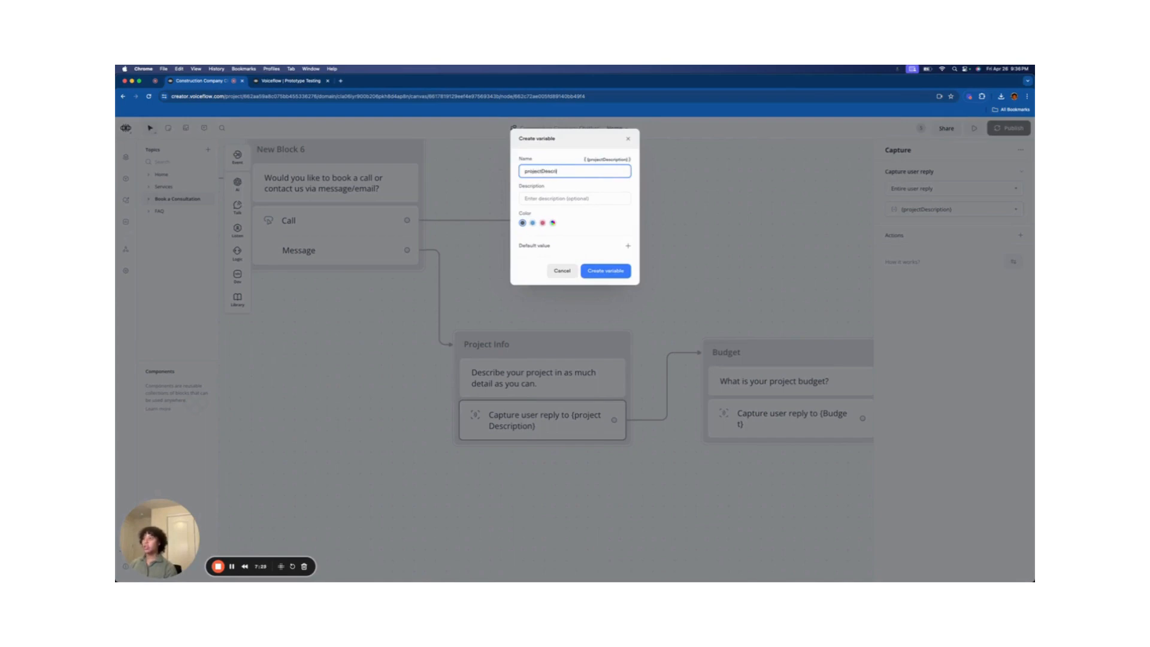
click(608, 273)
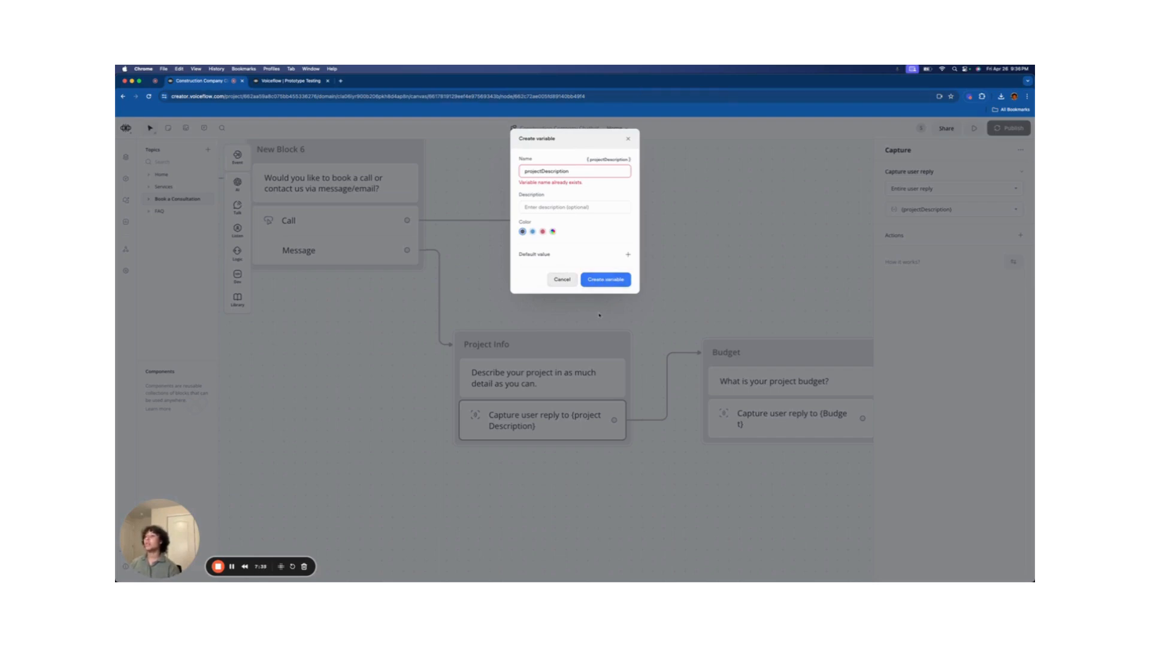
click(556, 282)
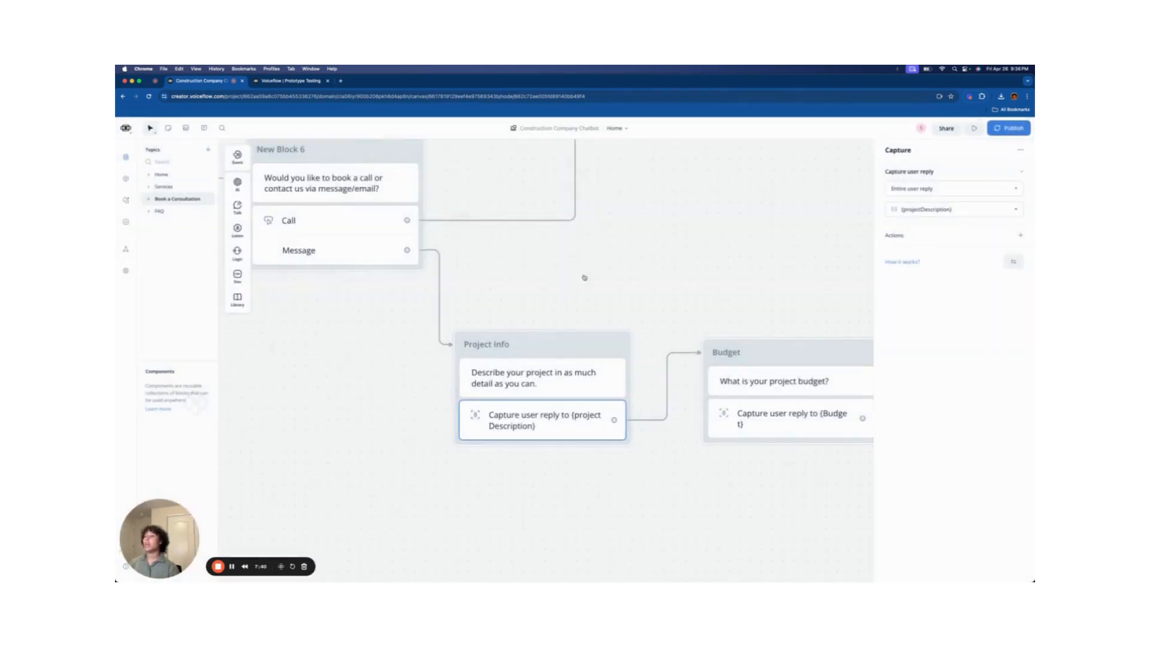
click(129, 181)
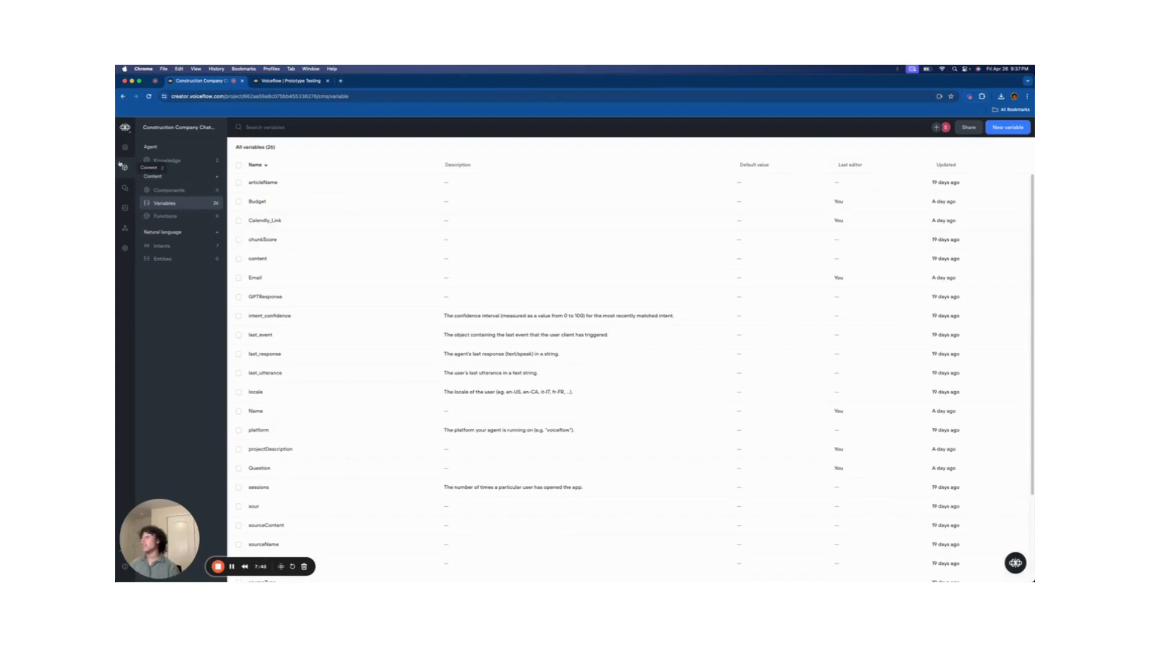
- Filter the variables by 'proj' to confirm projectDescription exists, then return to the canvas
click(268, 128)
text(proj)
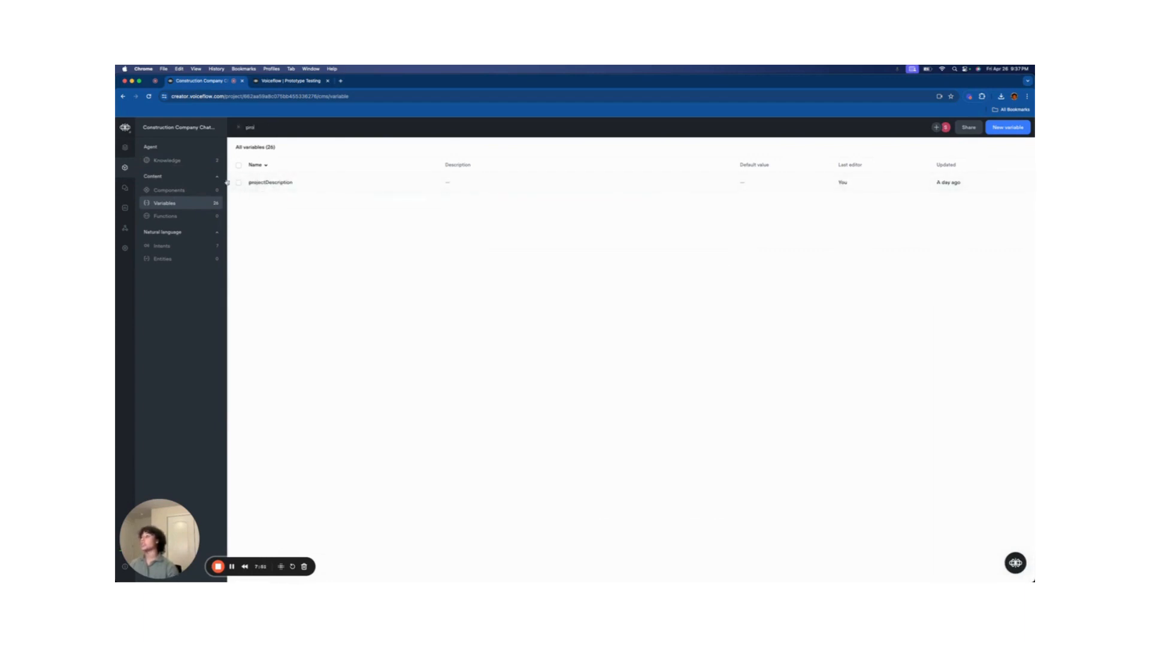
click(124, 147)
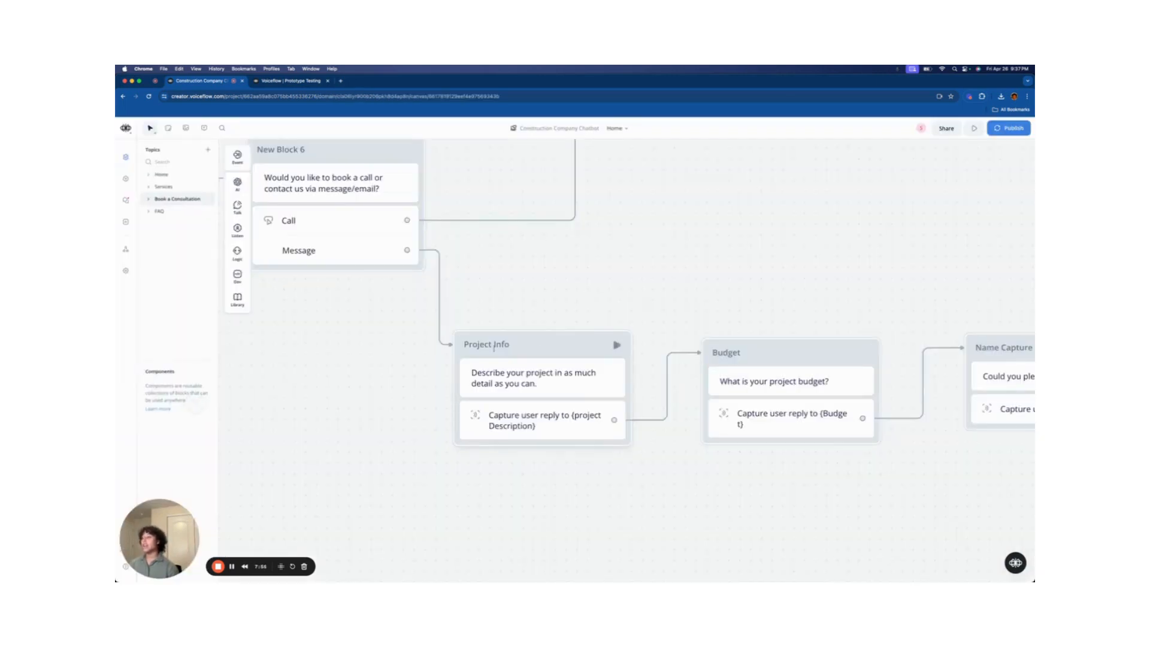
- Review the budget question's capture and cancel creating a duplicate Budget variable
scroll(722, 205, right, 3)
scroll(743, 239, right, 2)
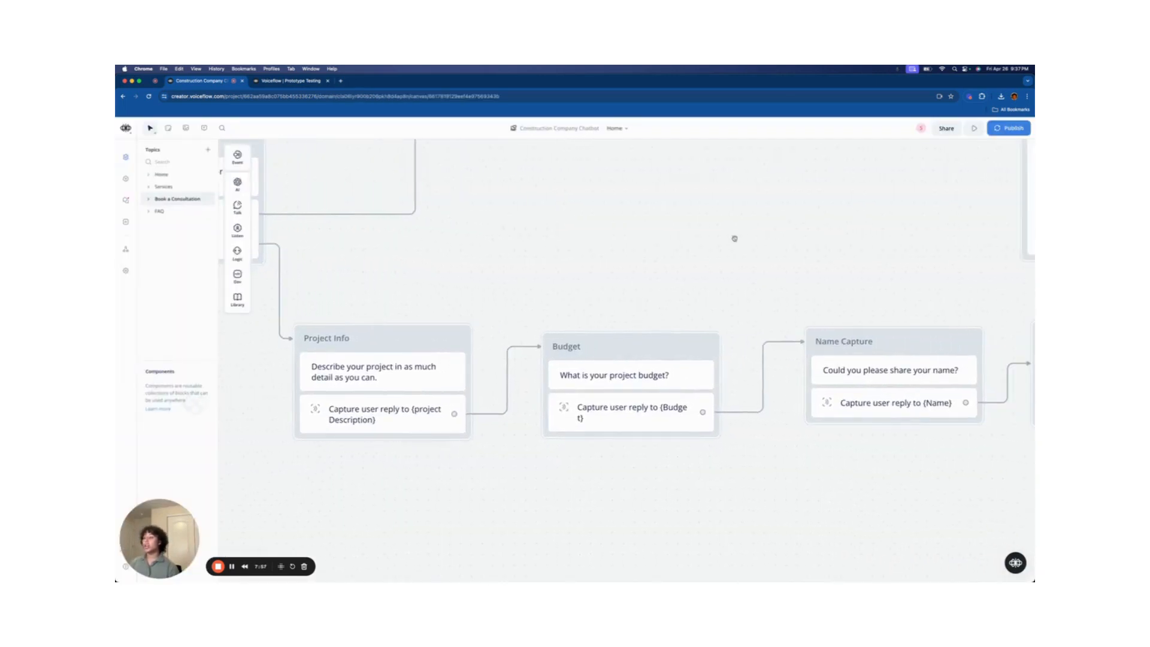
scroll(635, 248, right, 3)
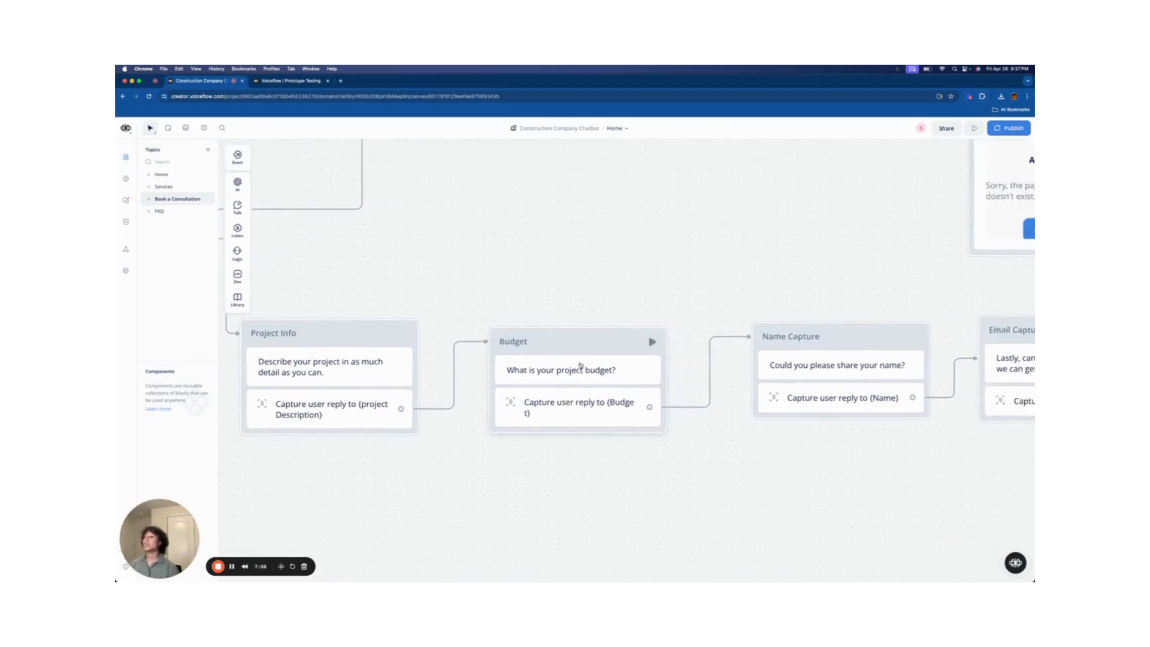
click(560, 377)
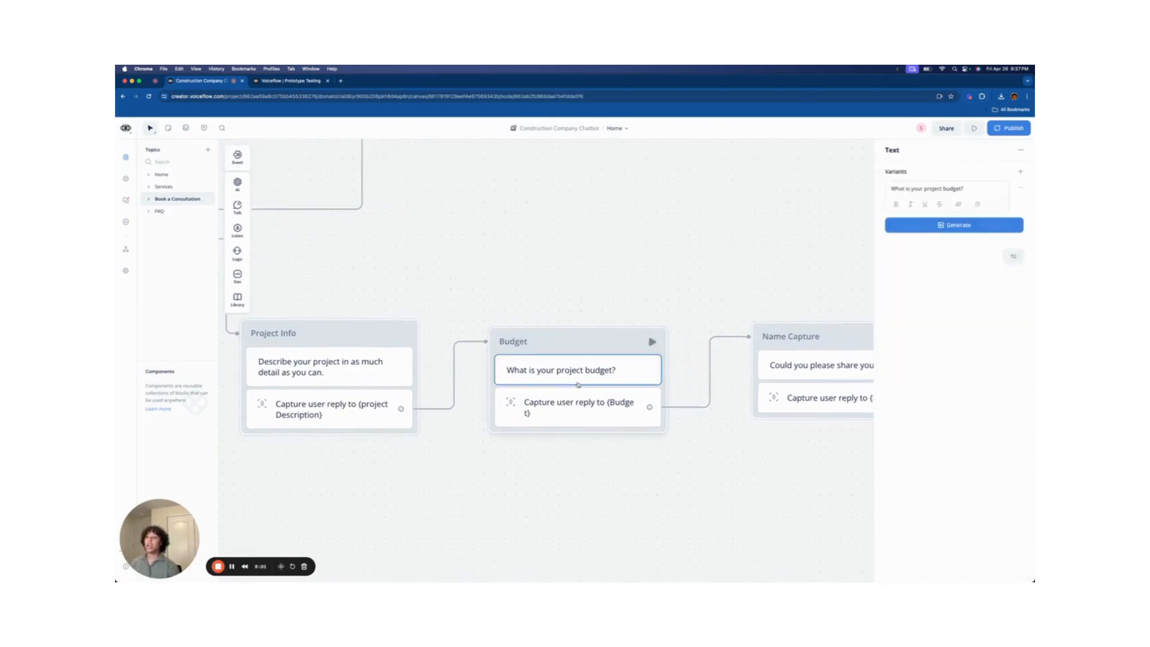
click(571, 398)
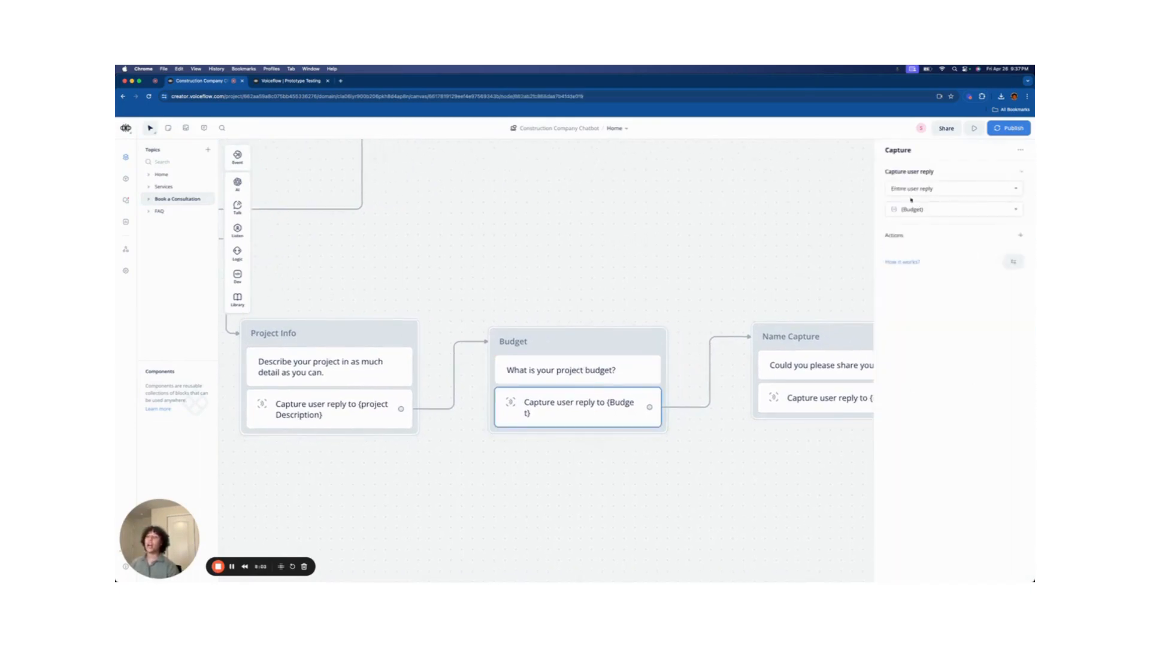
click(925, 209)
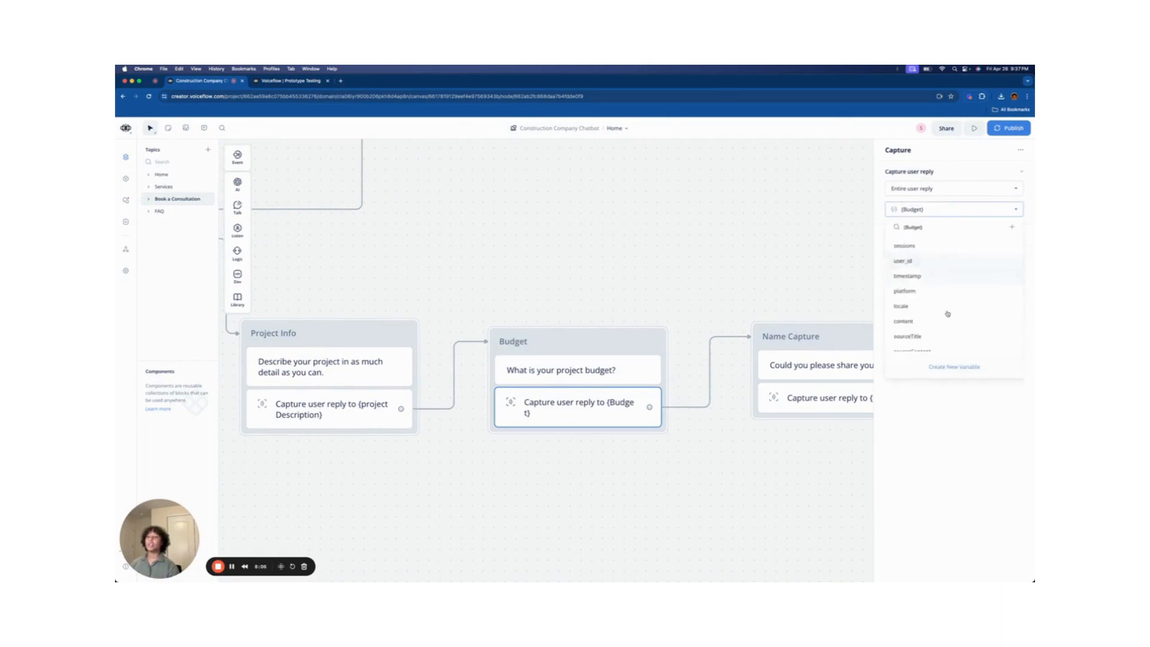
click(968, 367)
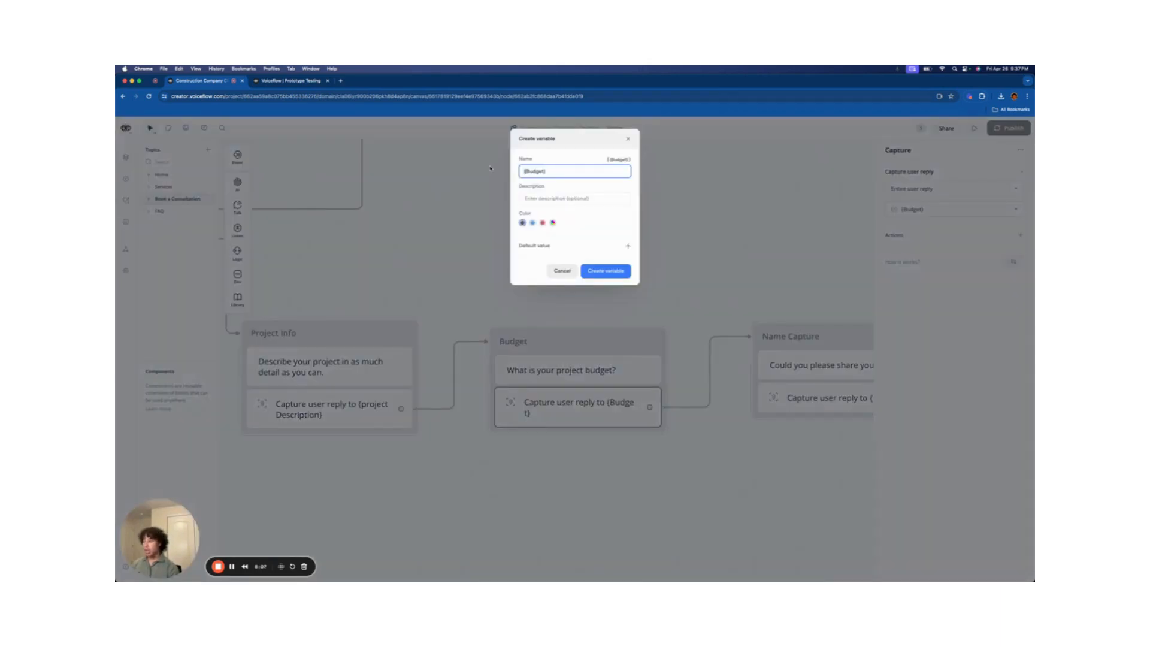
drag(559, 170, 522, 169)
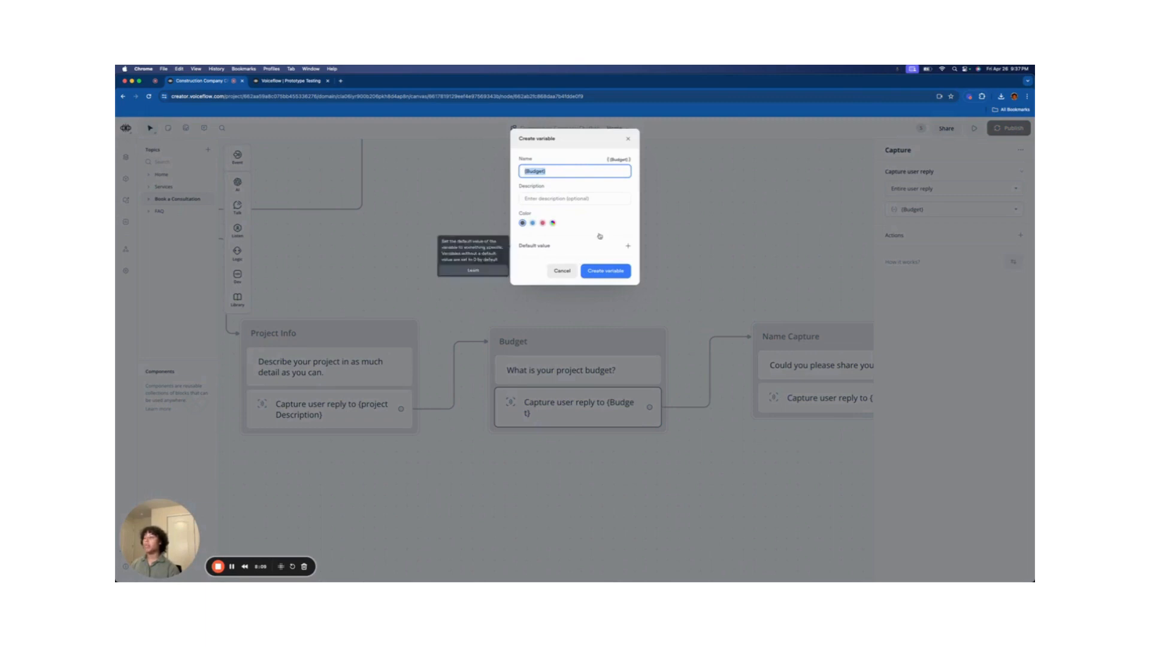
text(Bu)
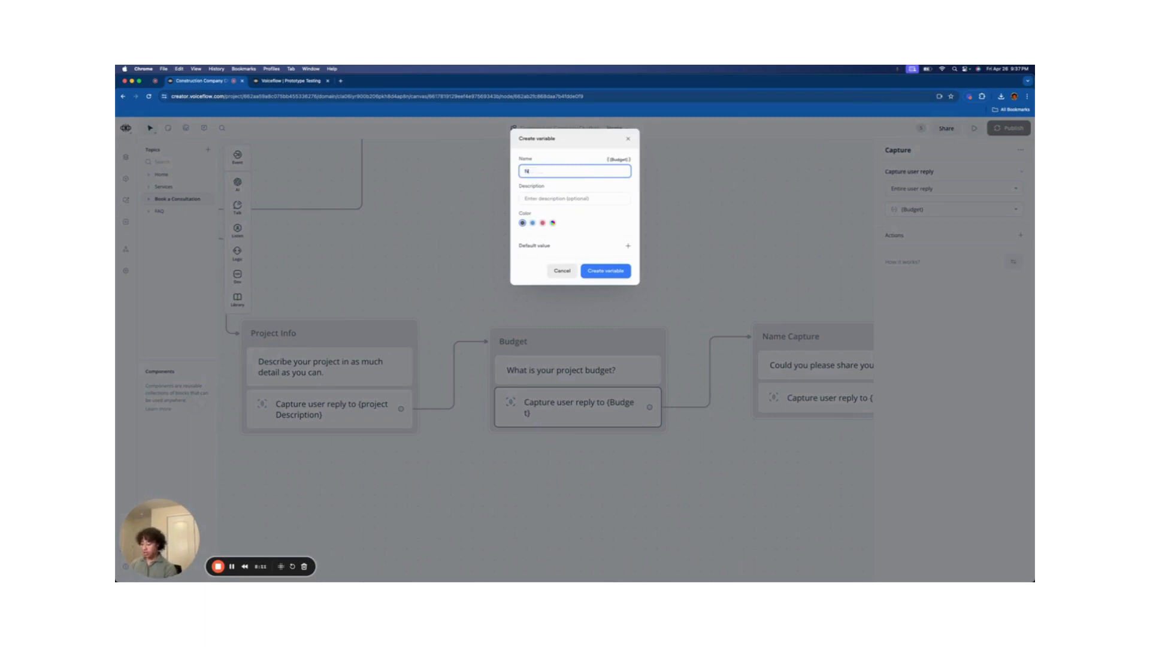
key(BackSpace)
key(BackSpace)
key(BackSpace)
text(dget)
click(606, 271)
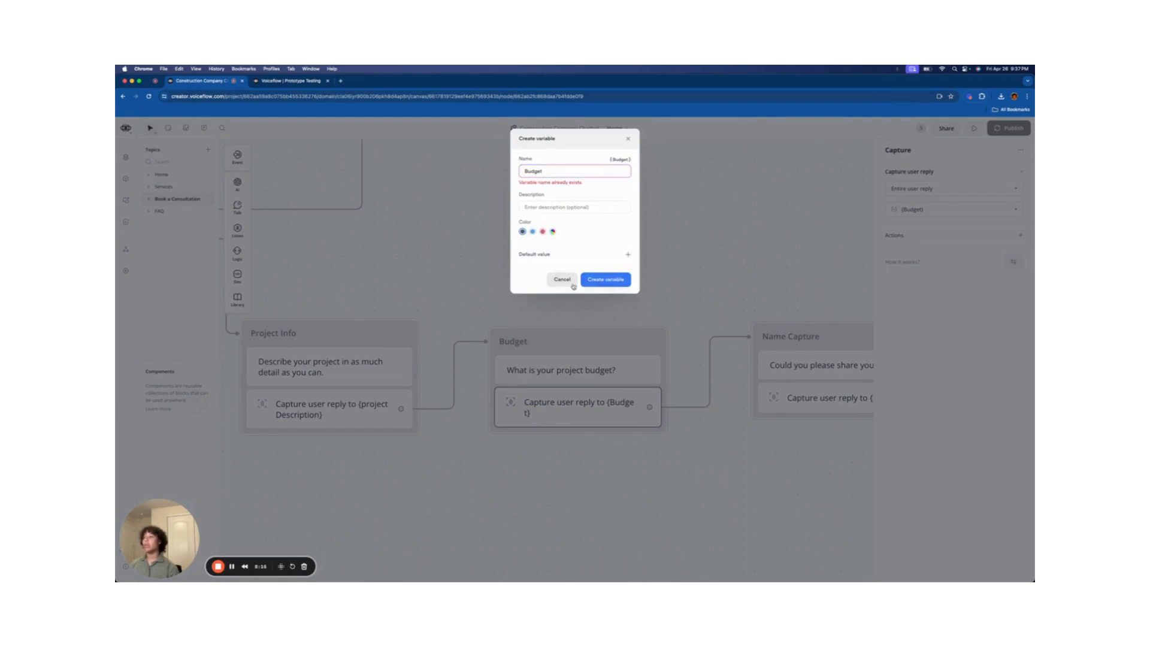
click(567, 277)
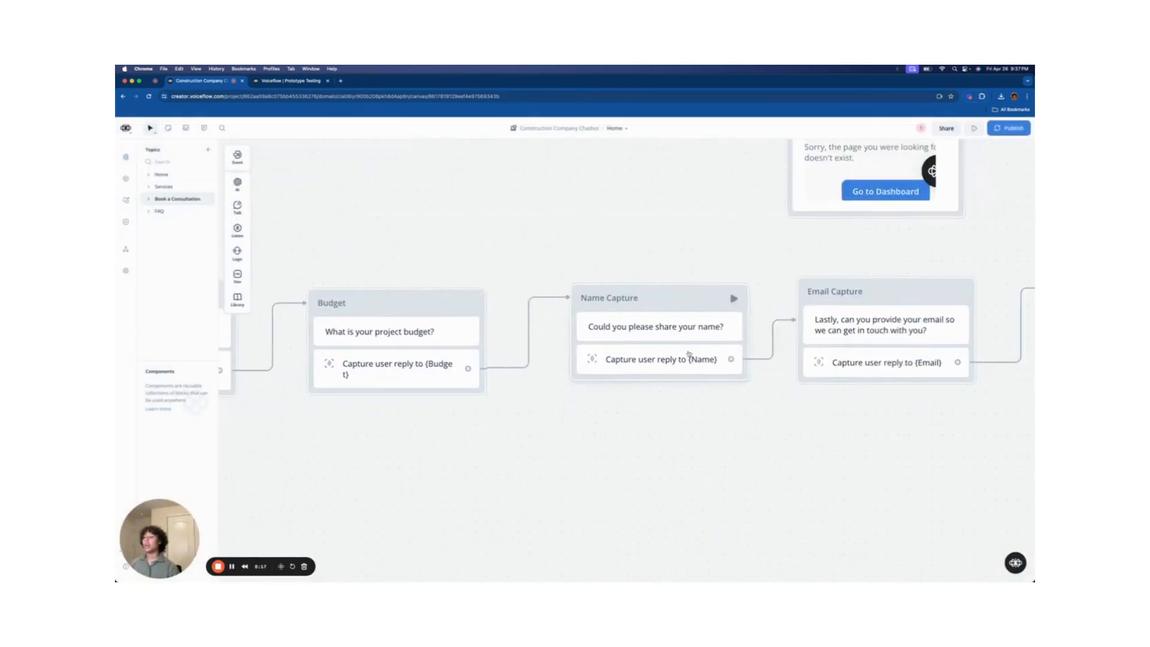
- Check which variable the name question's capture stores its reply in
scroll(645, 422, down, 2)
drag(666, 414, 557, 416)
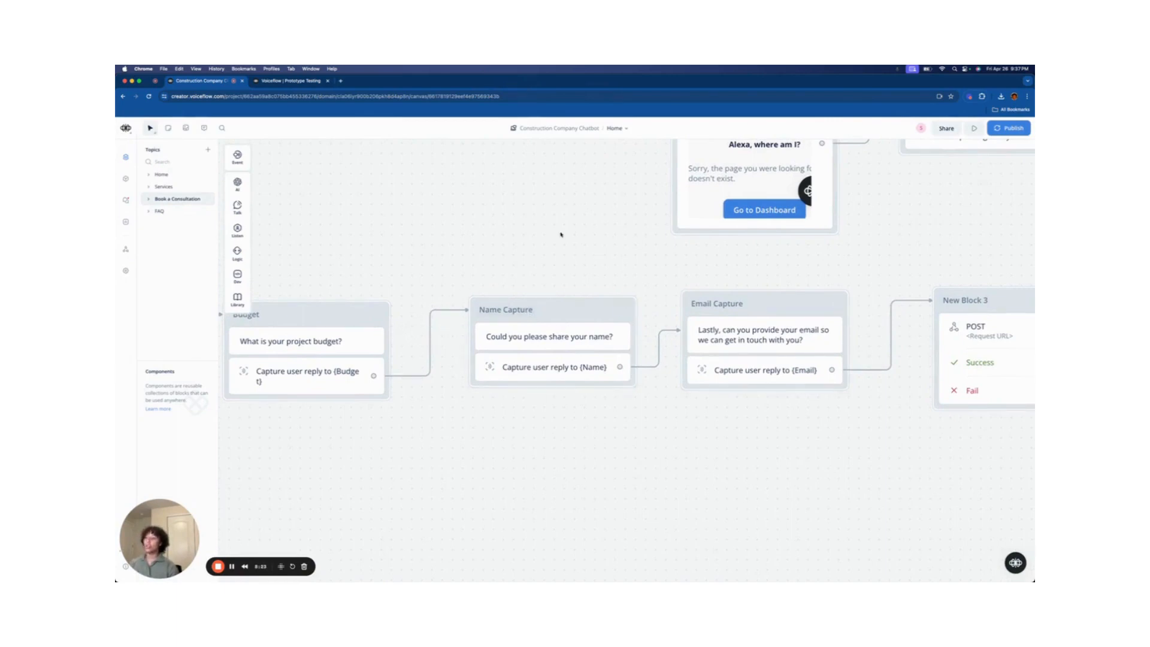
click(523, 375)
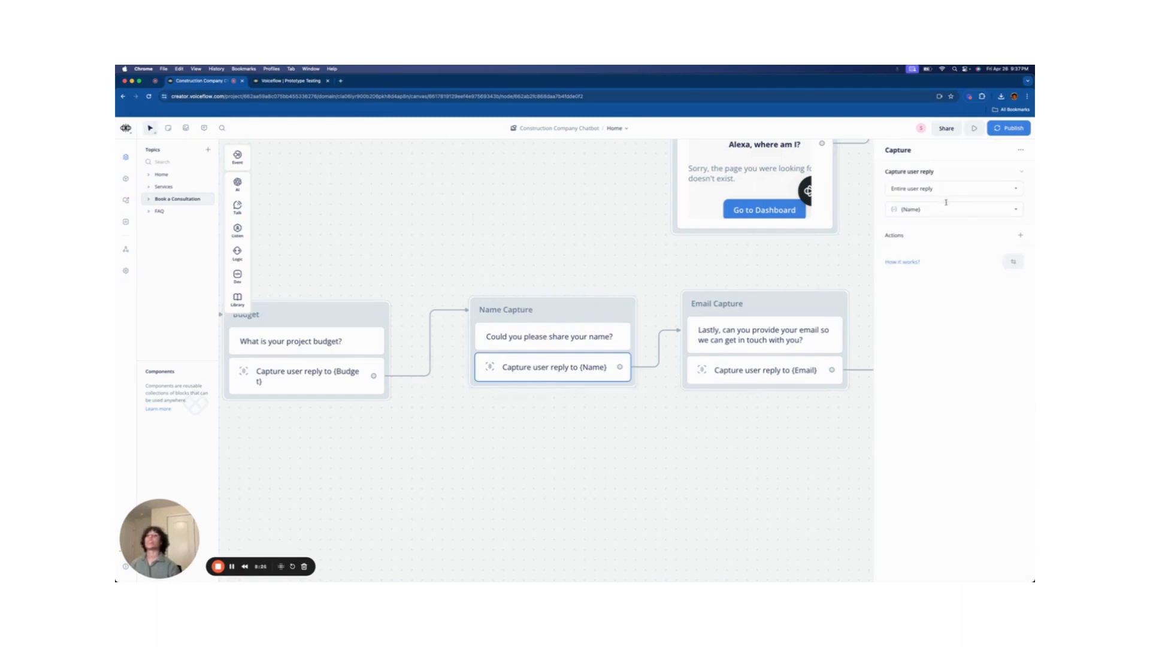
click(899, 209)
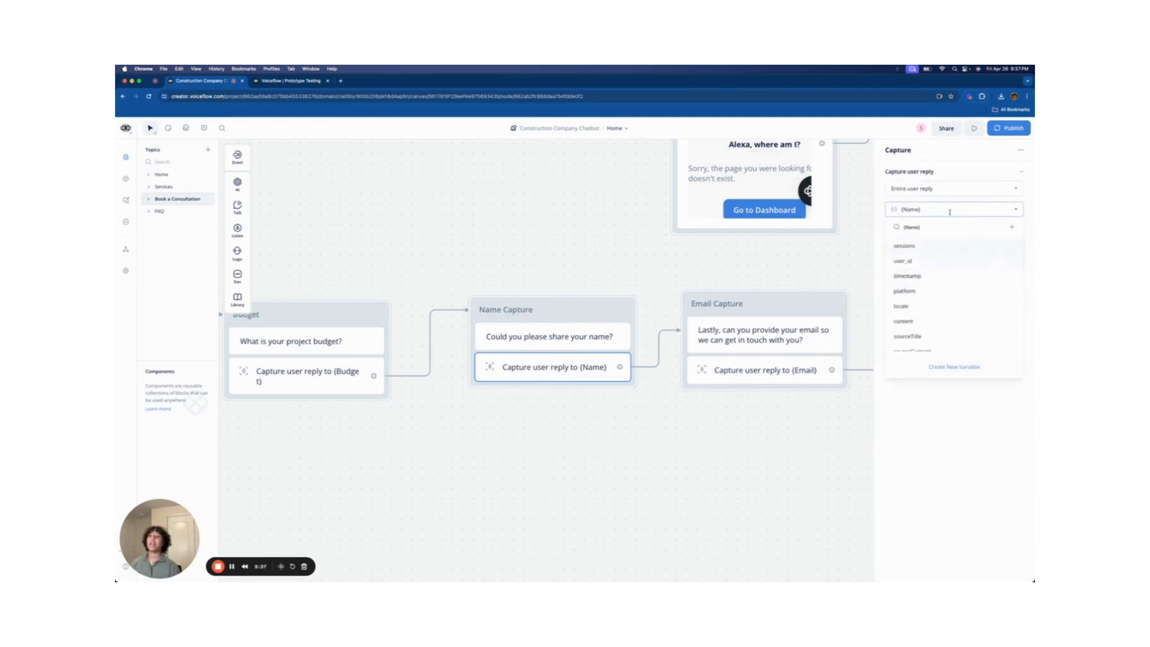
click(684, 288)
- Confirm the email capture stores {Email} and bring the POST block into view
drag(775, 272, 515, 275)
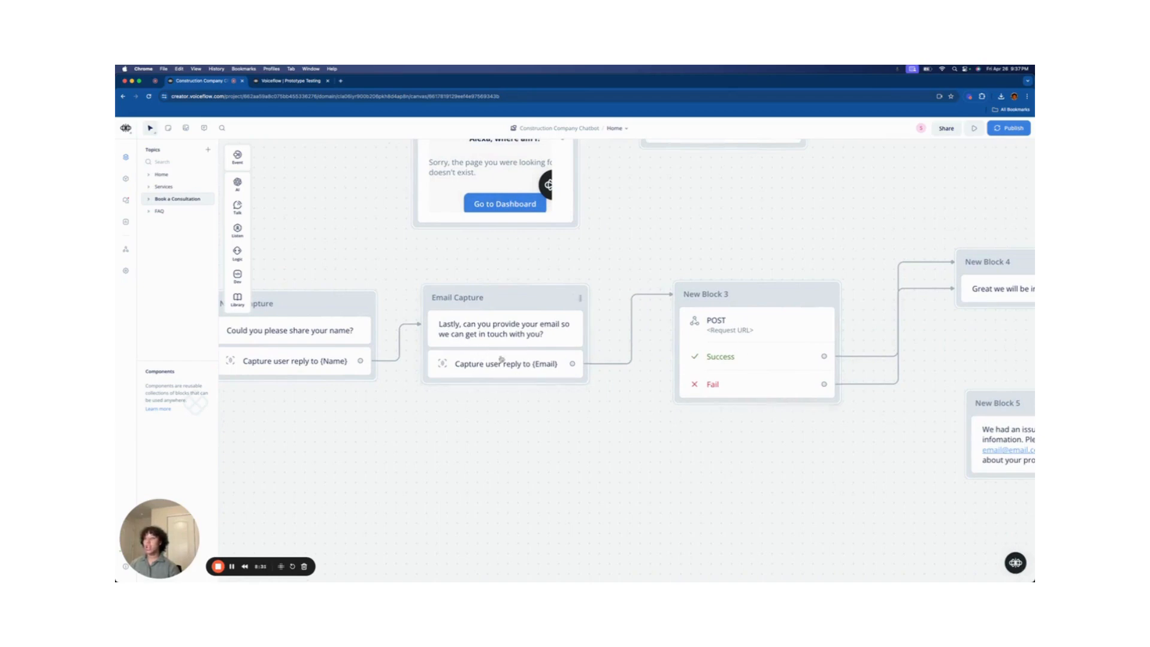
click(472, 369)
click(955, 210)
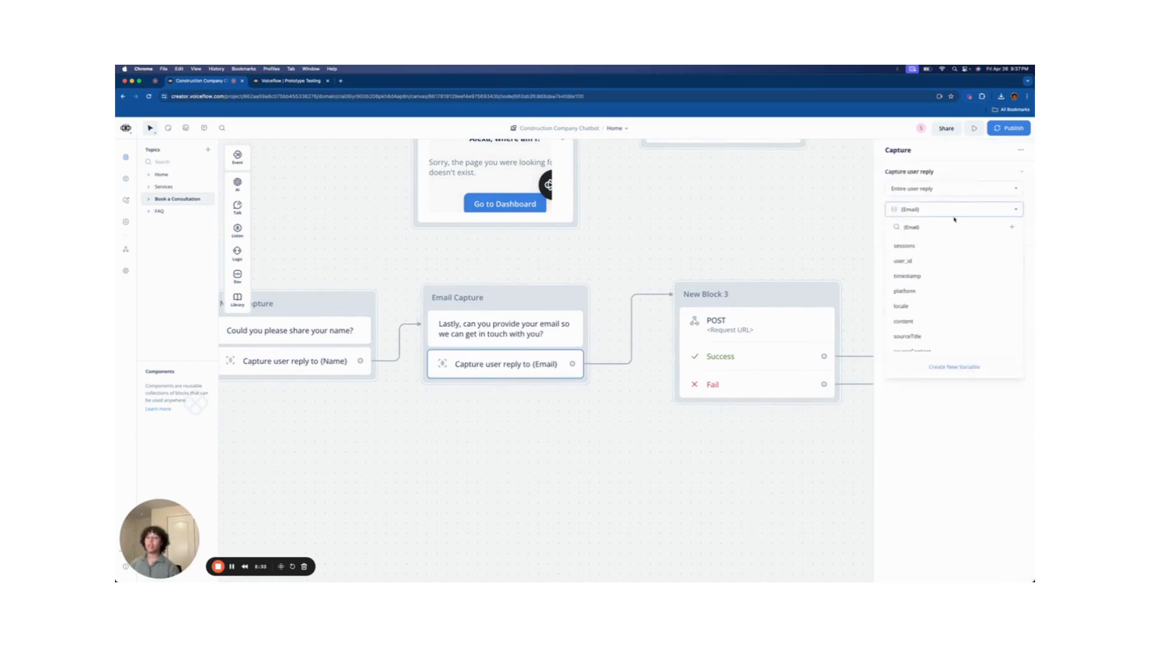
click(801, 211)
scroll(749, 226, left, 5)
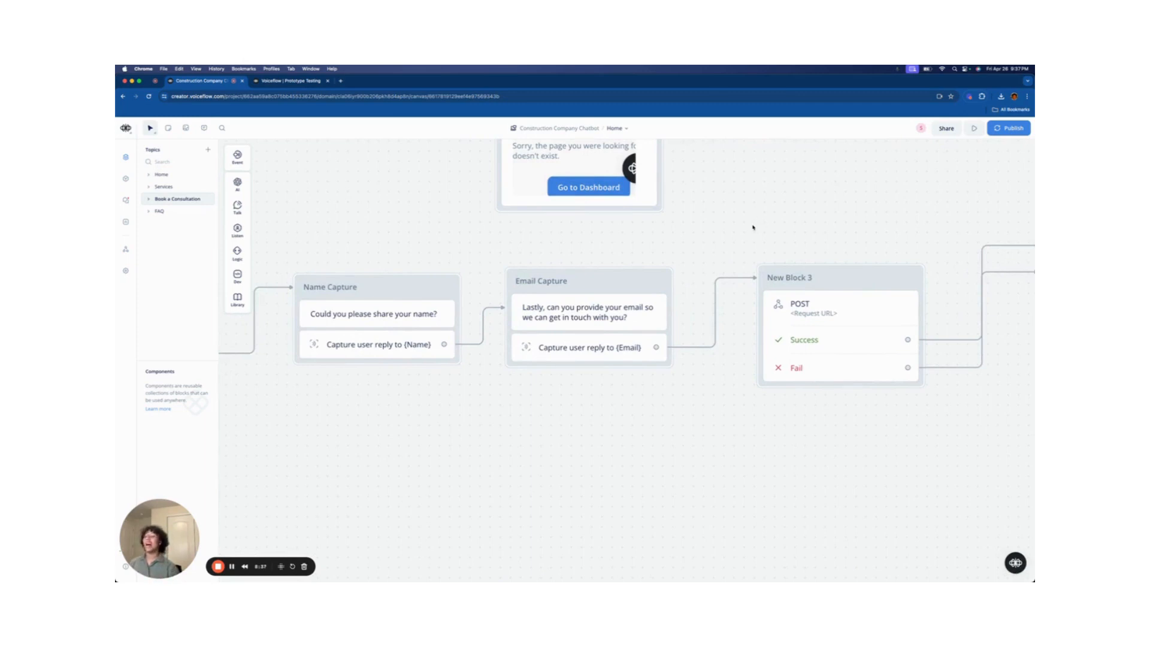
scroll(714, 216, right, 5)
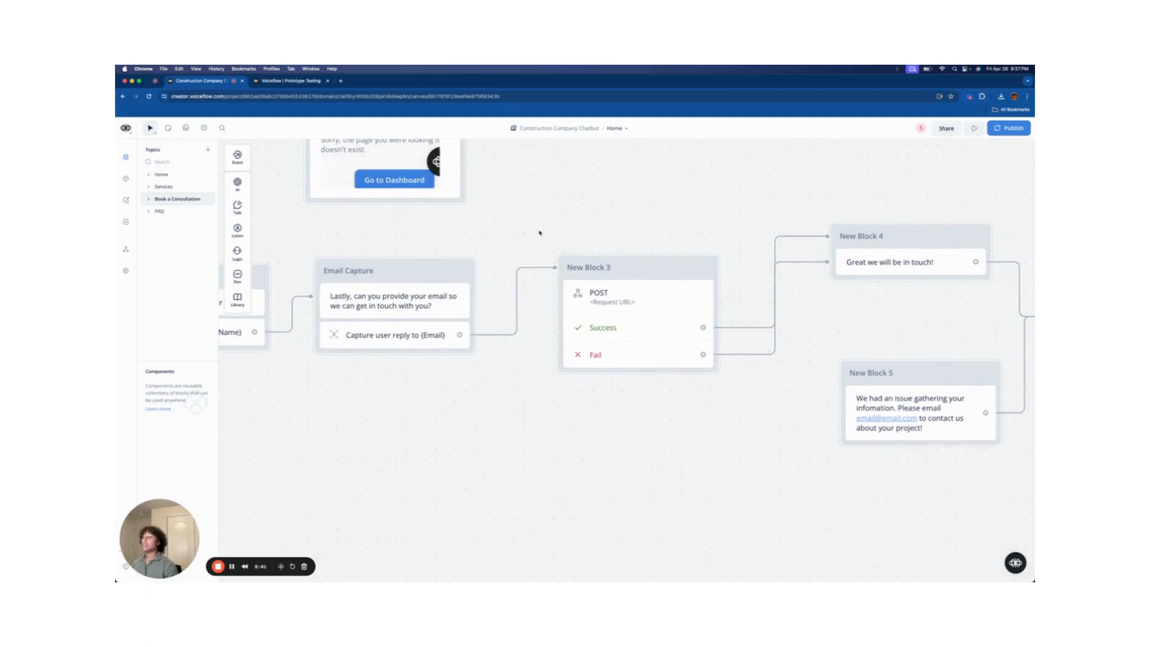
scroll(560, 237, down, 2)
scroll(560, 238, down, 3)
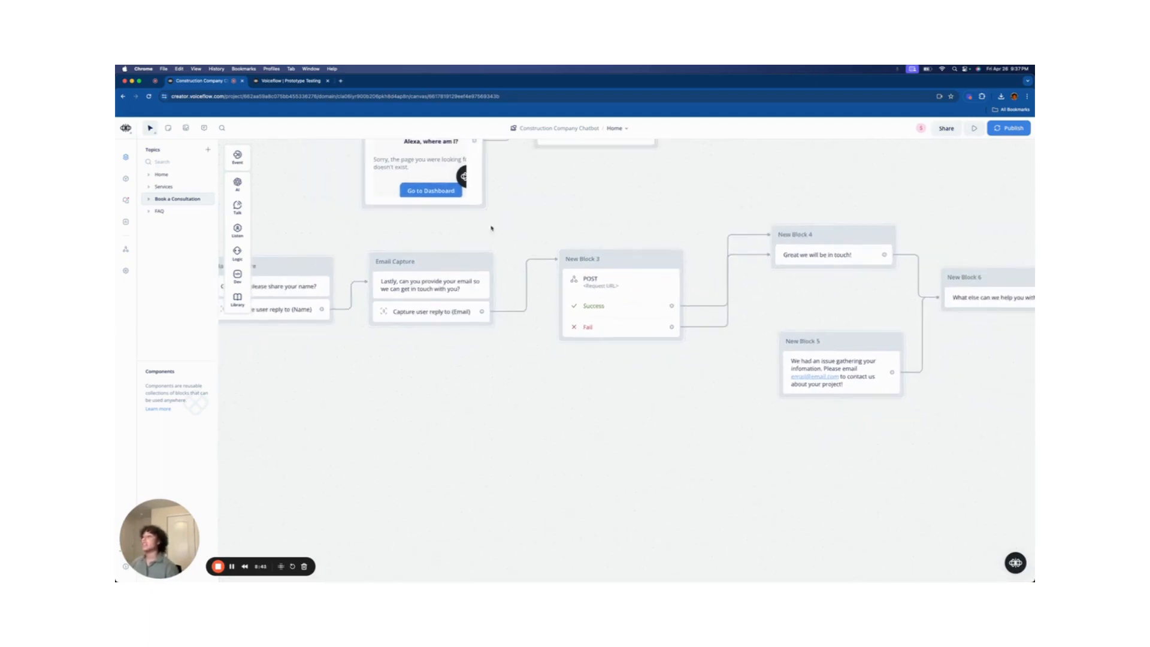
- Inspect the old POST request block's settings, then delete the block
click(593, 283)
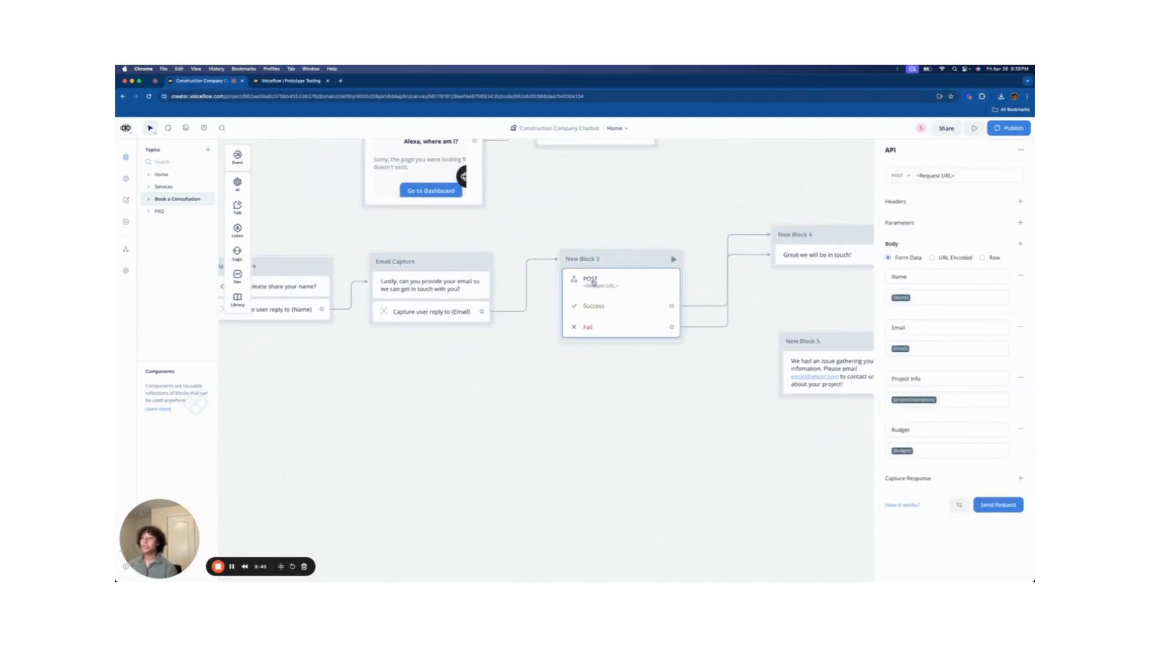
mouse_move(232, 261)
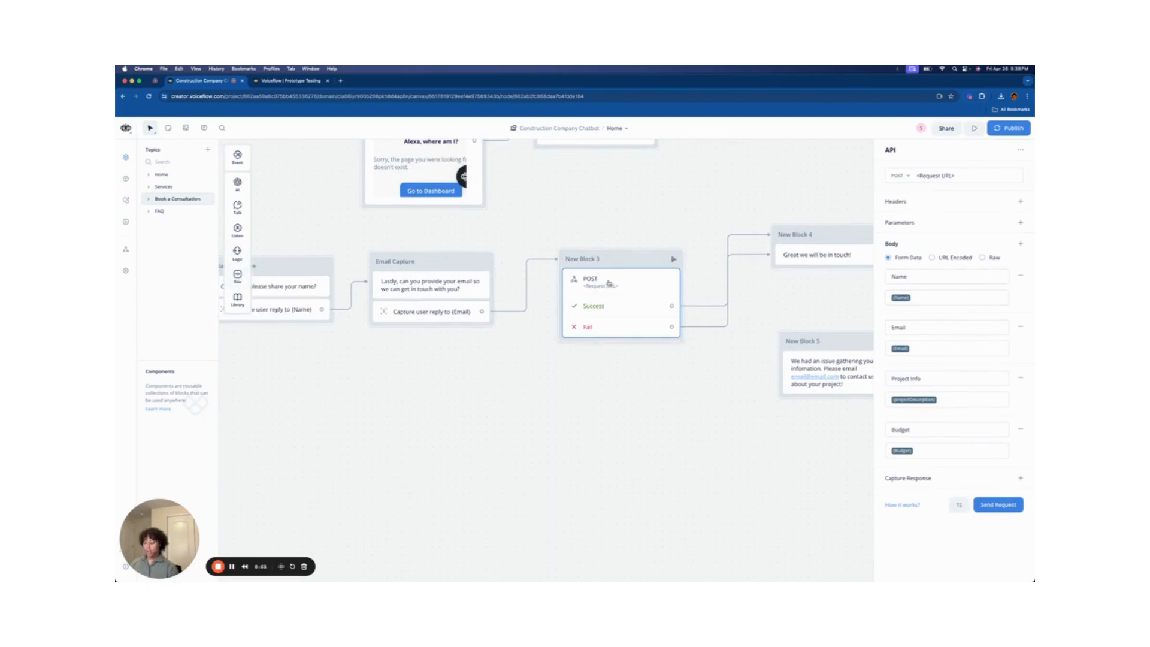
key(BackSpace)
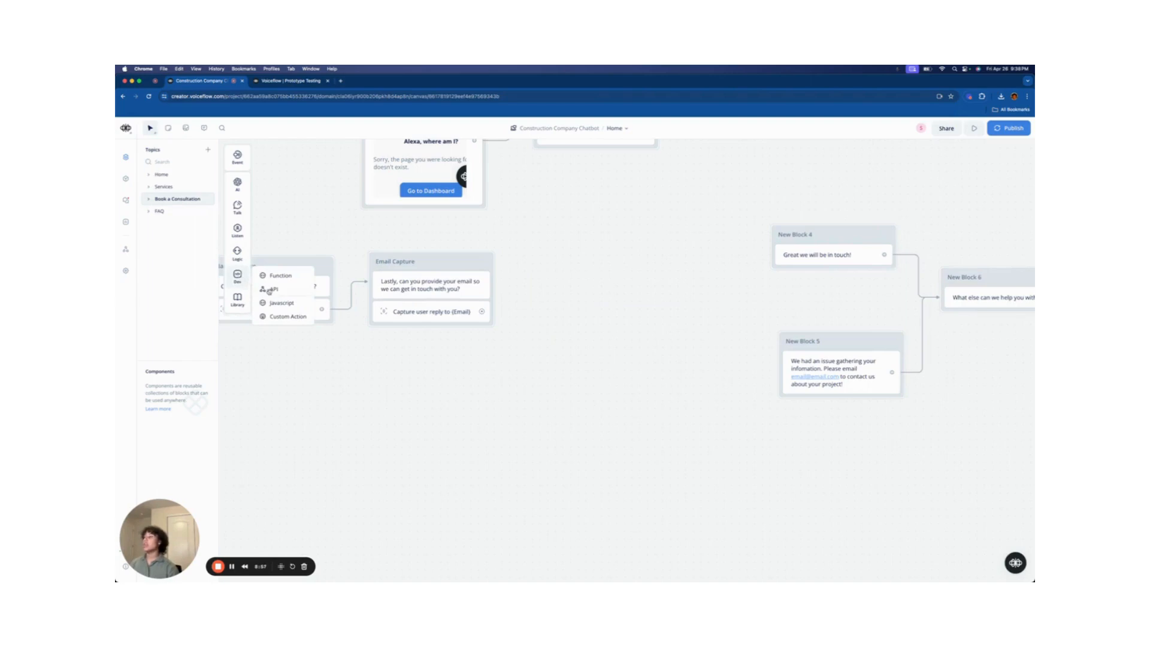
- Place a new API block on the canvas and connect Email Capture to it
drag(274, 289, 650, 238)
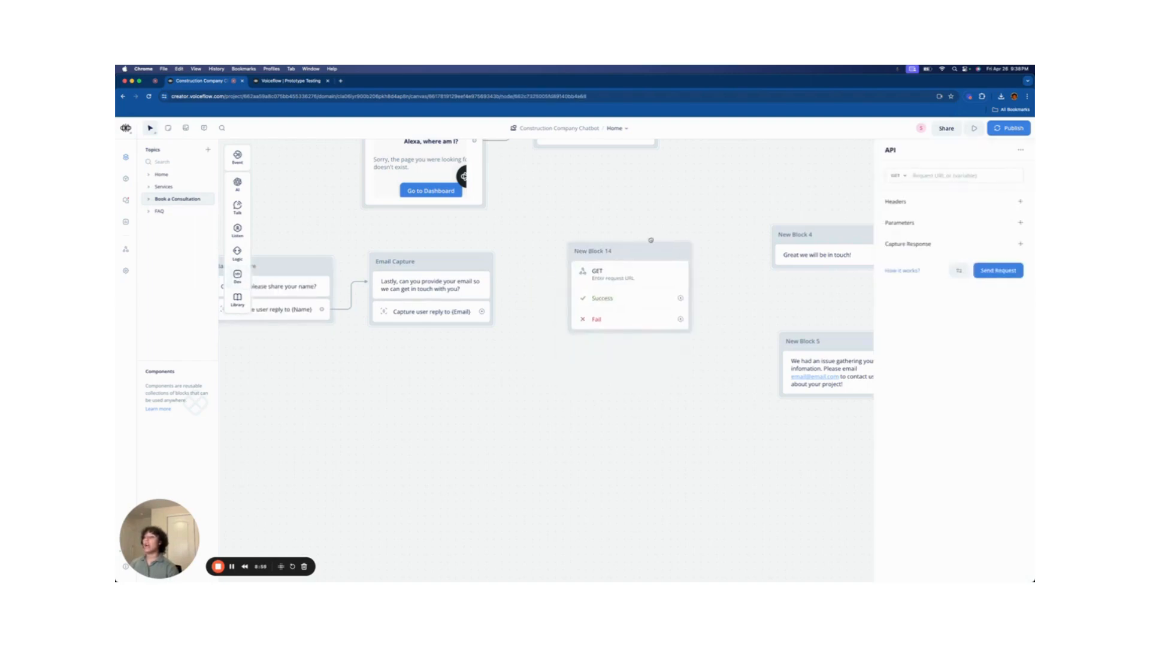
drag(482, 312, 572, 256)
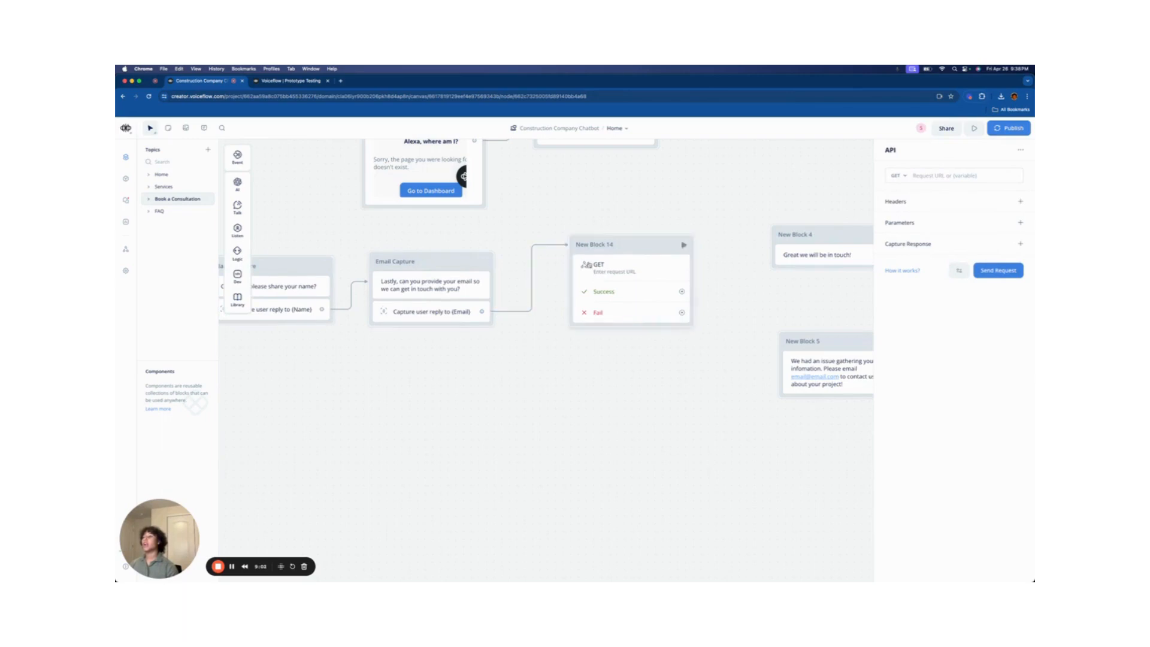
scroll(704, 297, up, 3)
scroll(673, 307, up, 2)
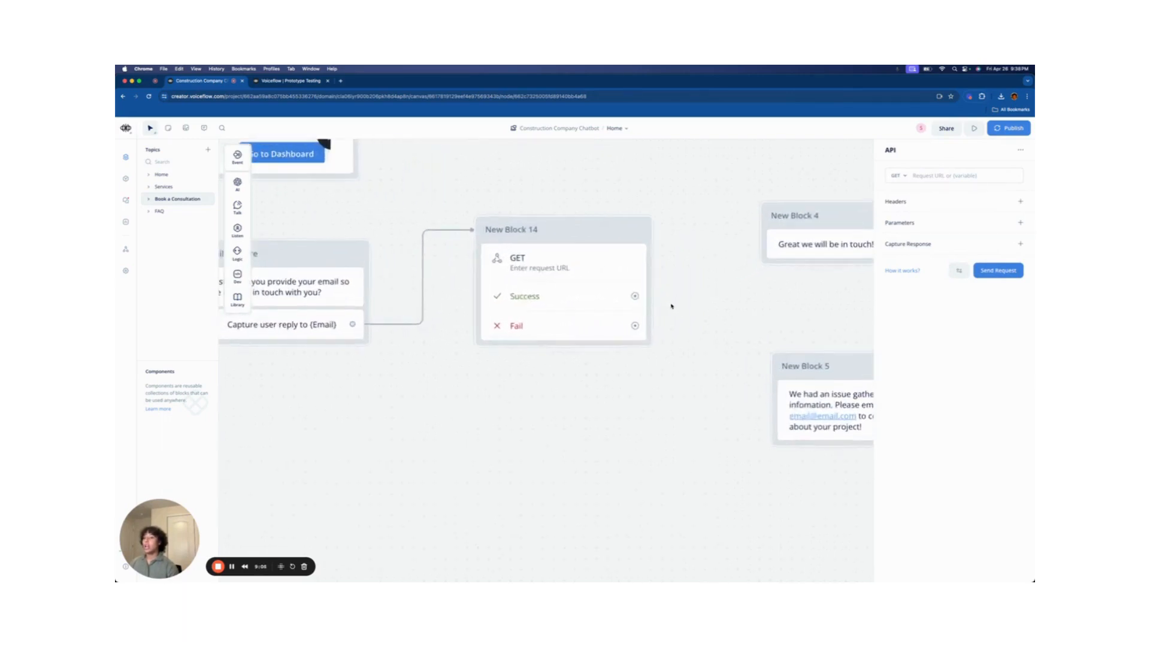
- Set New Block 14's method to POST and add a first body row
click(594, 267)
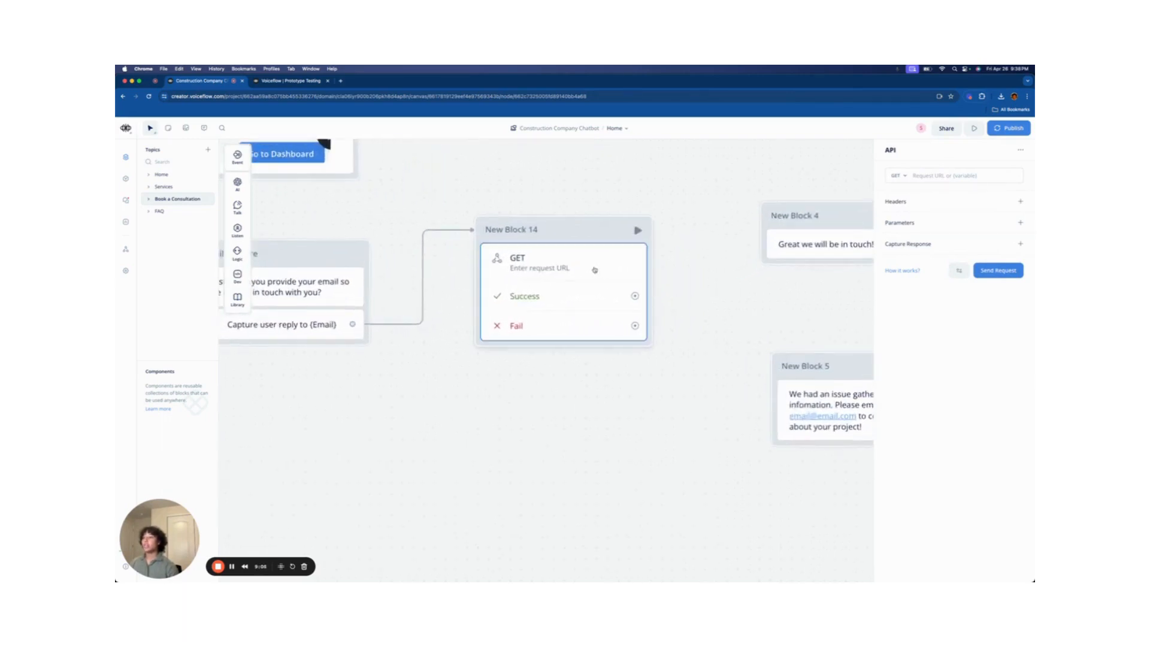
click(900, 176)
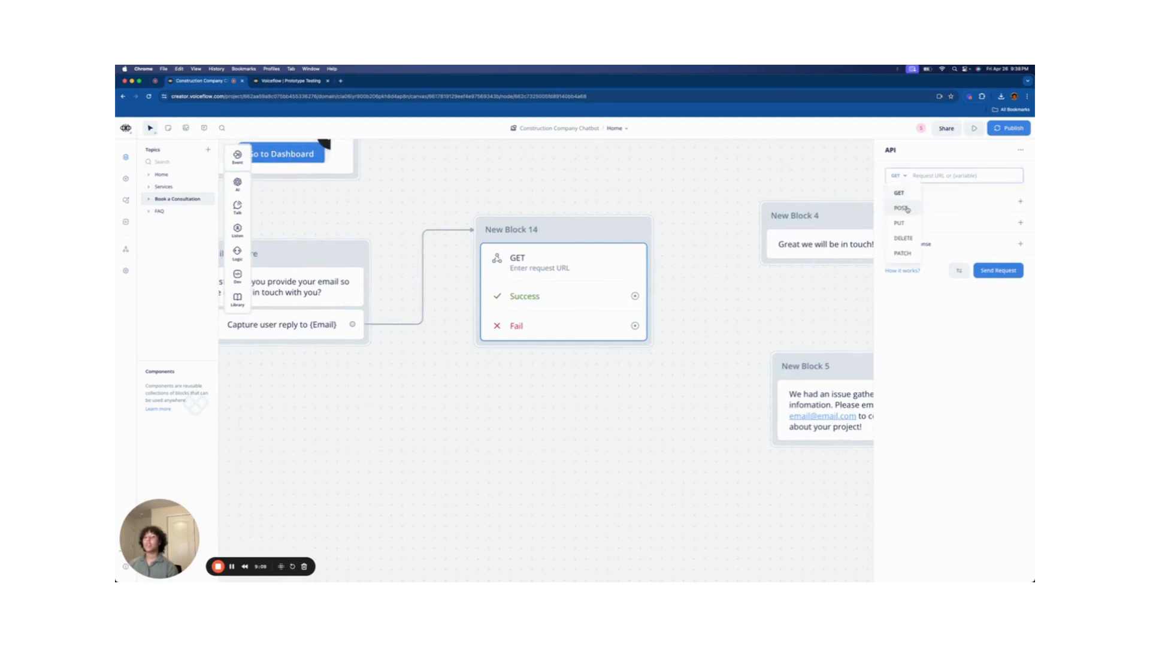
click(902, 207)
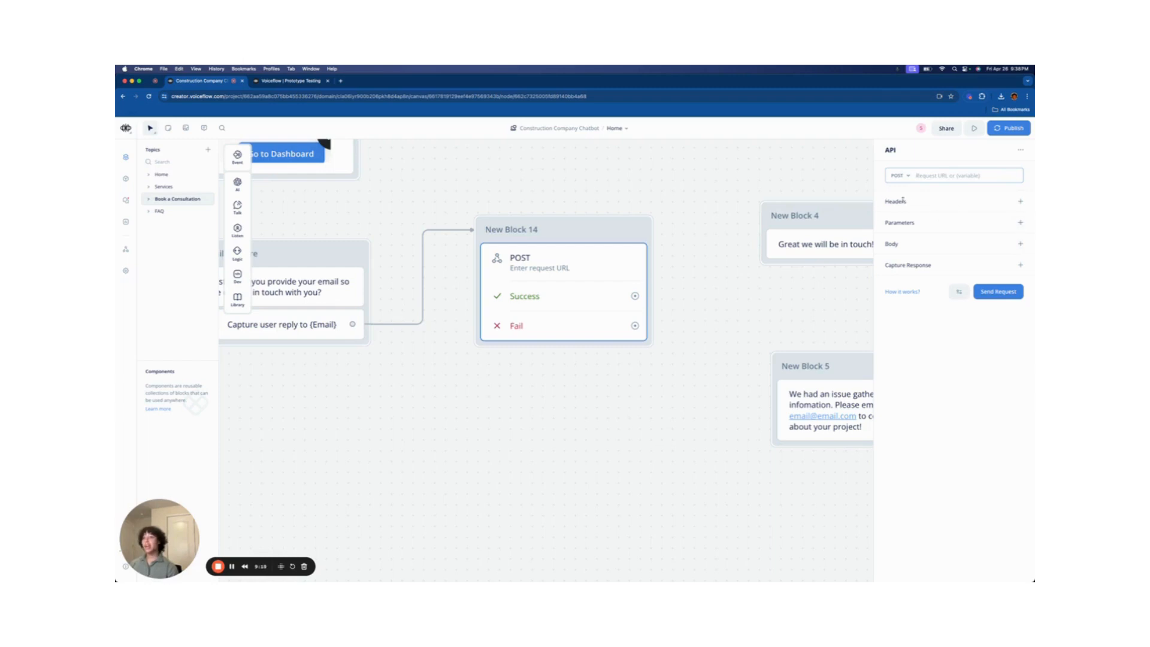
click(1018, 246)
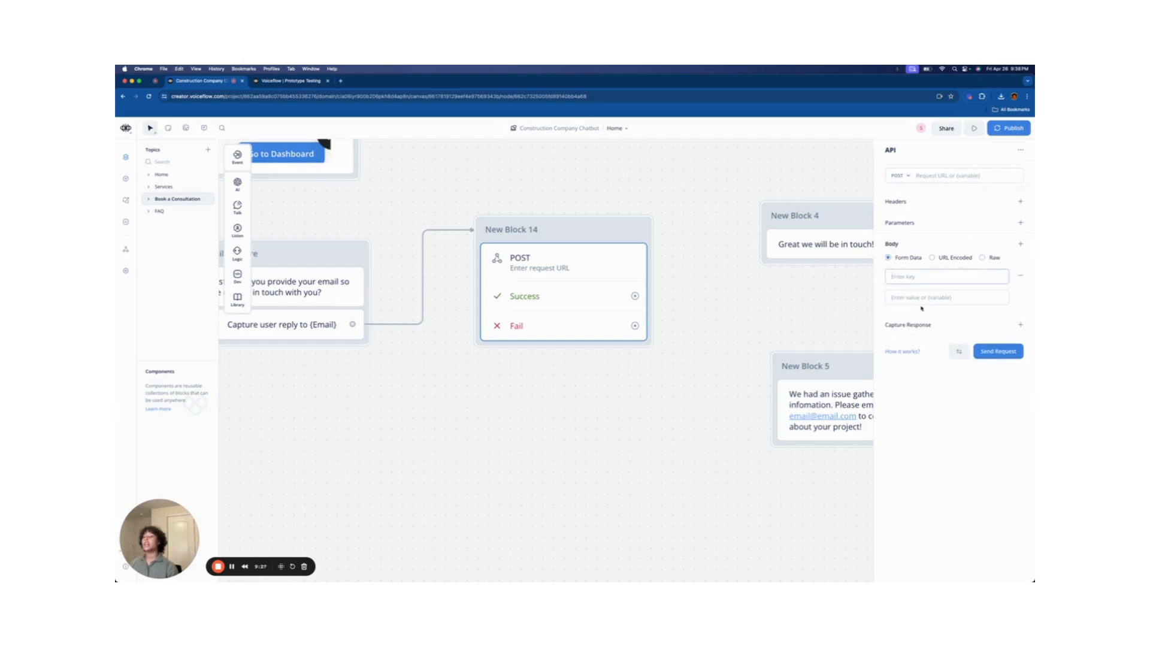
- Give the body key 'Project Info' the value {projectDescription}, then add another empty row
scroll(745, 318, down, 3)
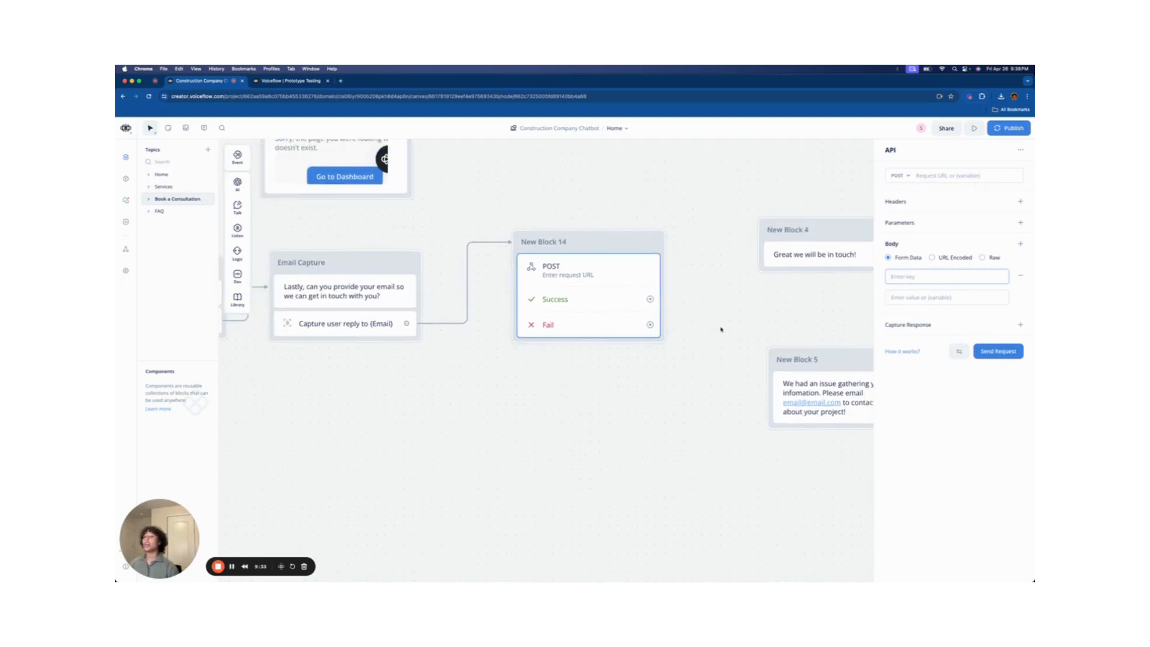
click(973, 275)
text(Project Info)
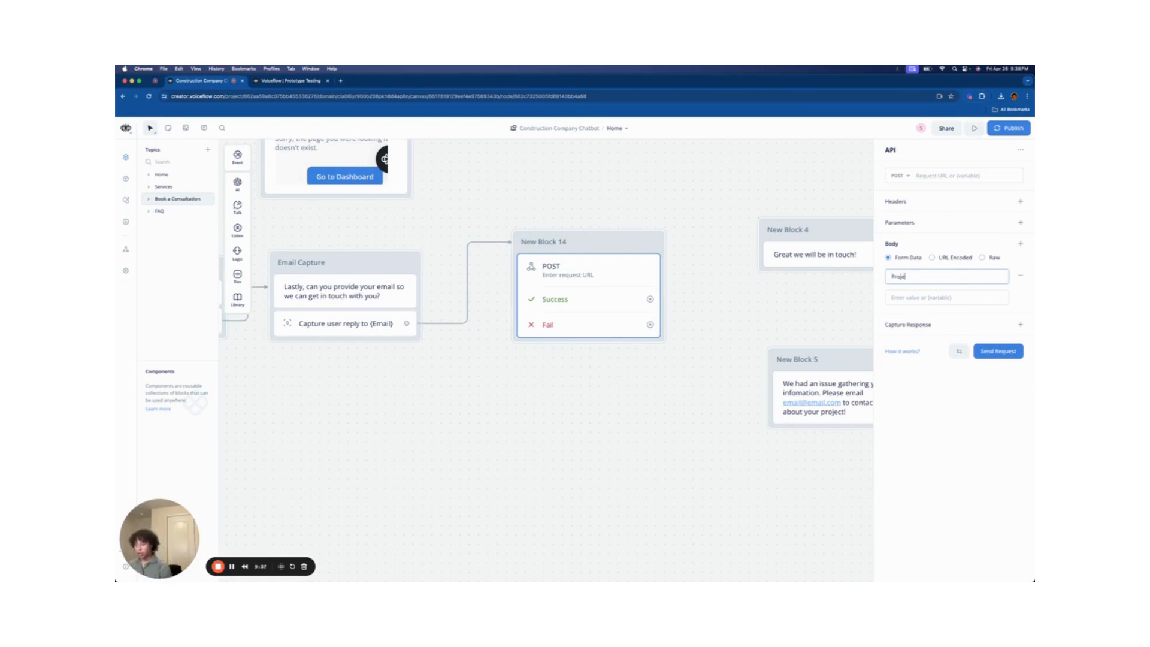
click(909, 293)
text({)
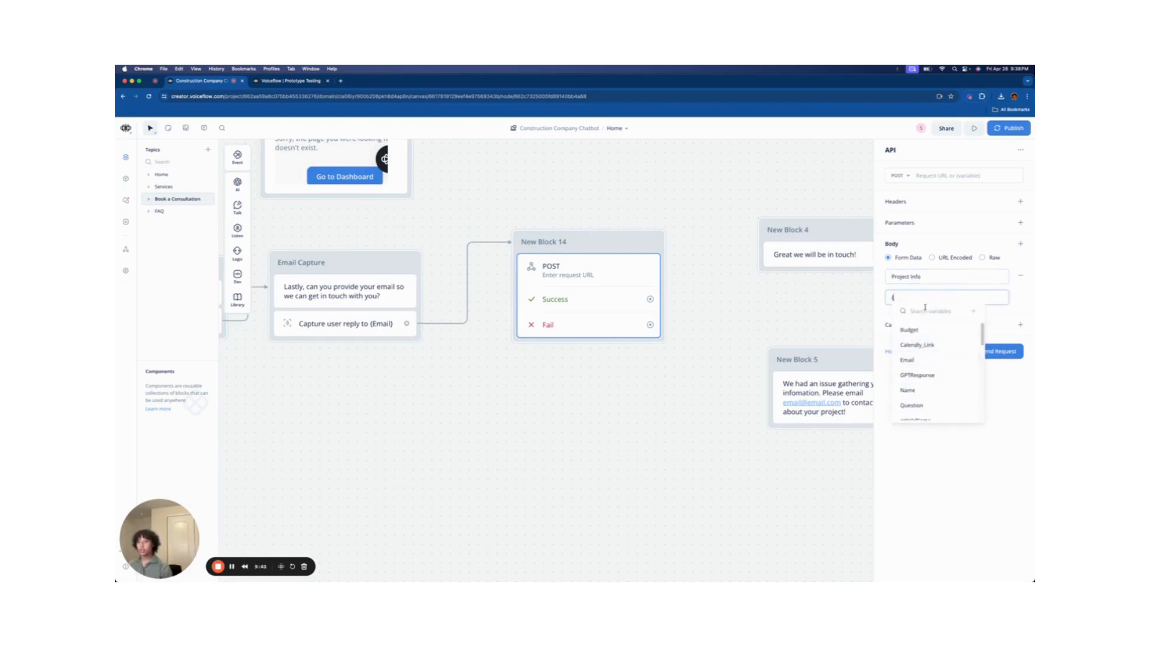
text(pro)
click(938, 331)
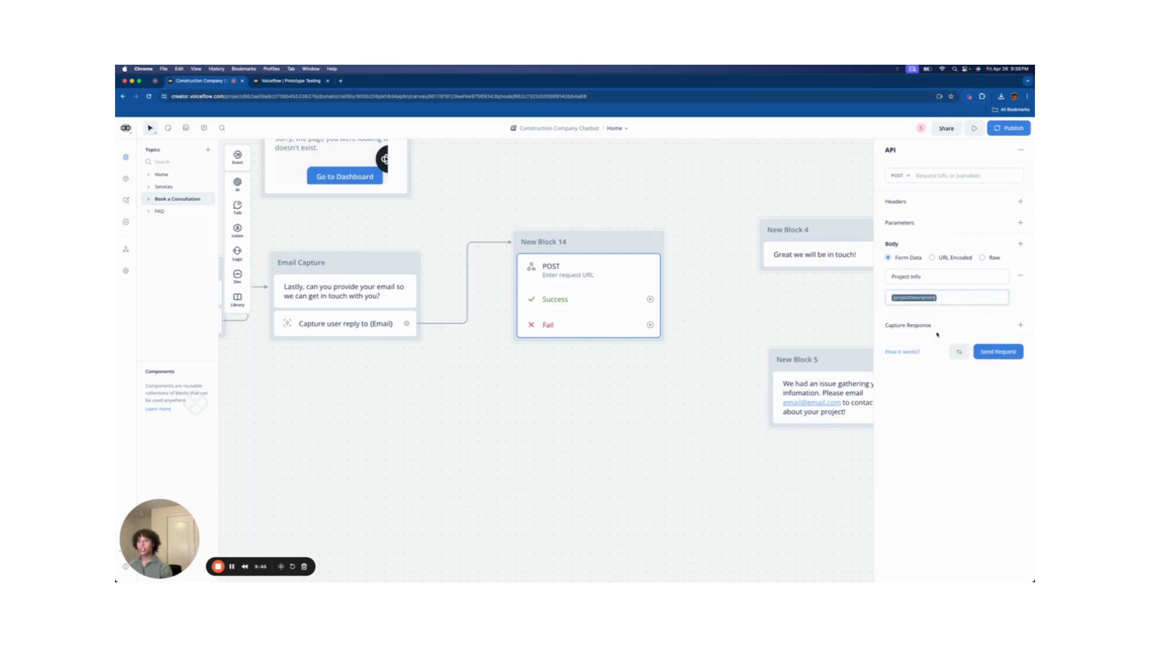
click(939, 274)
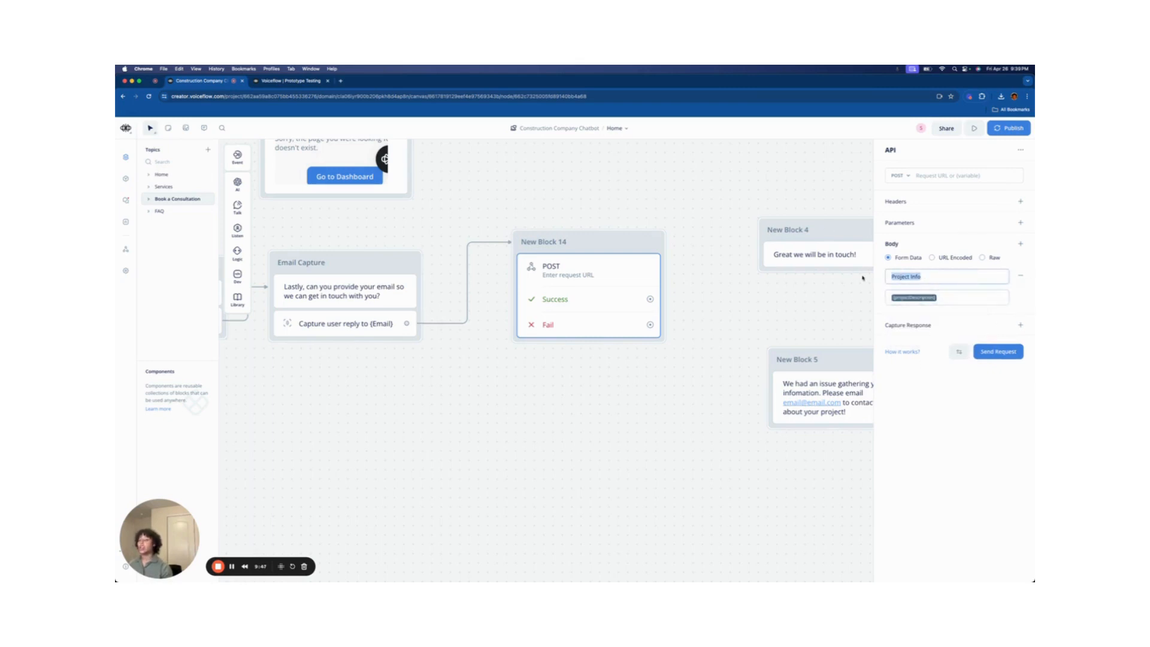
click(904, 298)
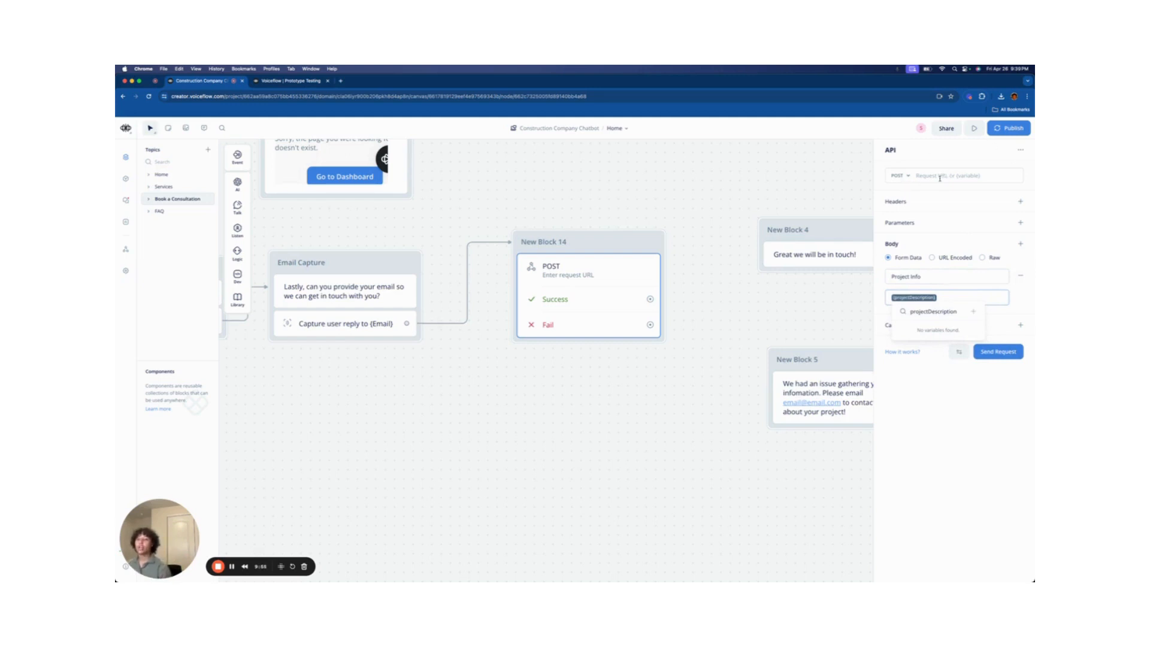
drag(949, 296, 915, 273)
click(926, 245)
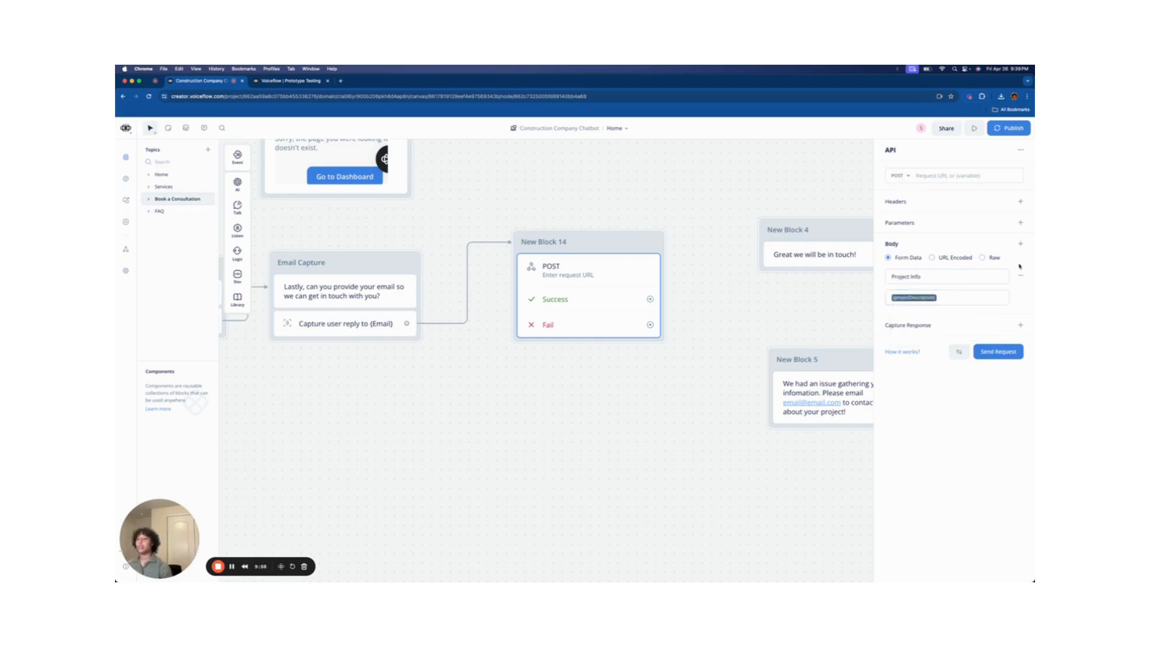
click(1020, 244)
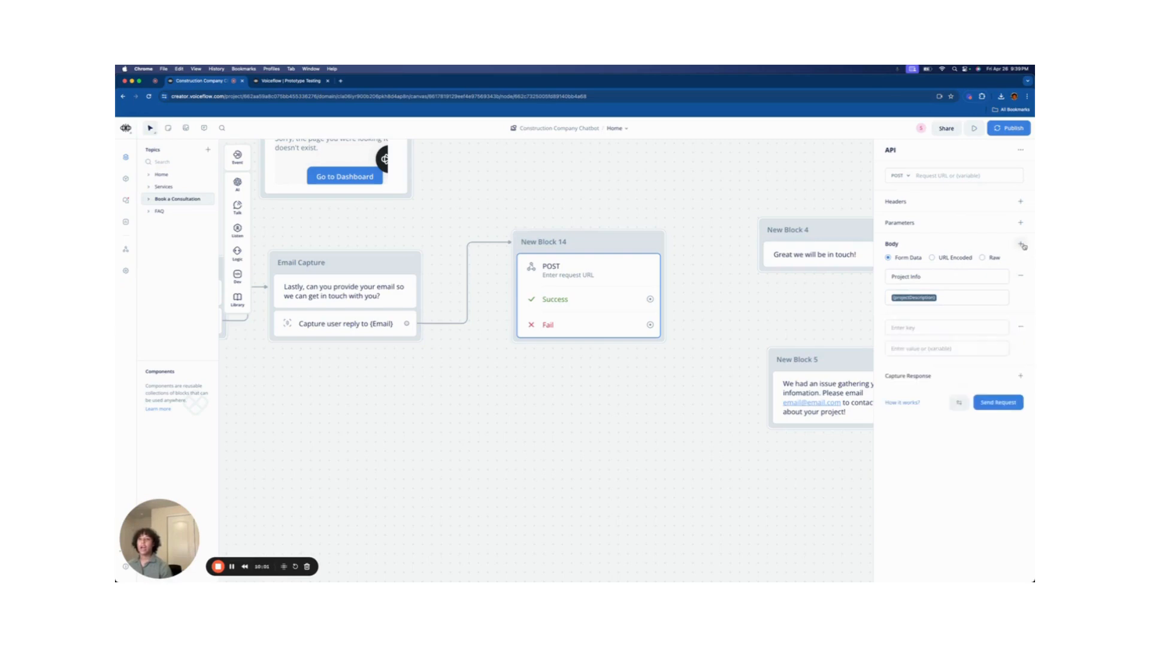
scroll(544, 444, down, 3)
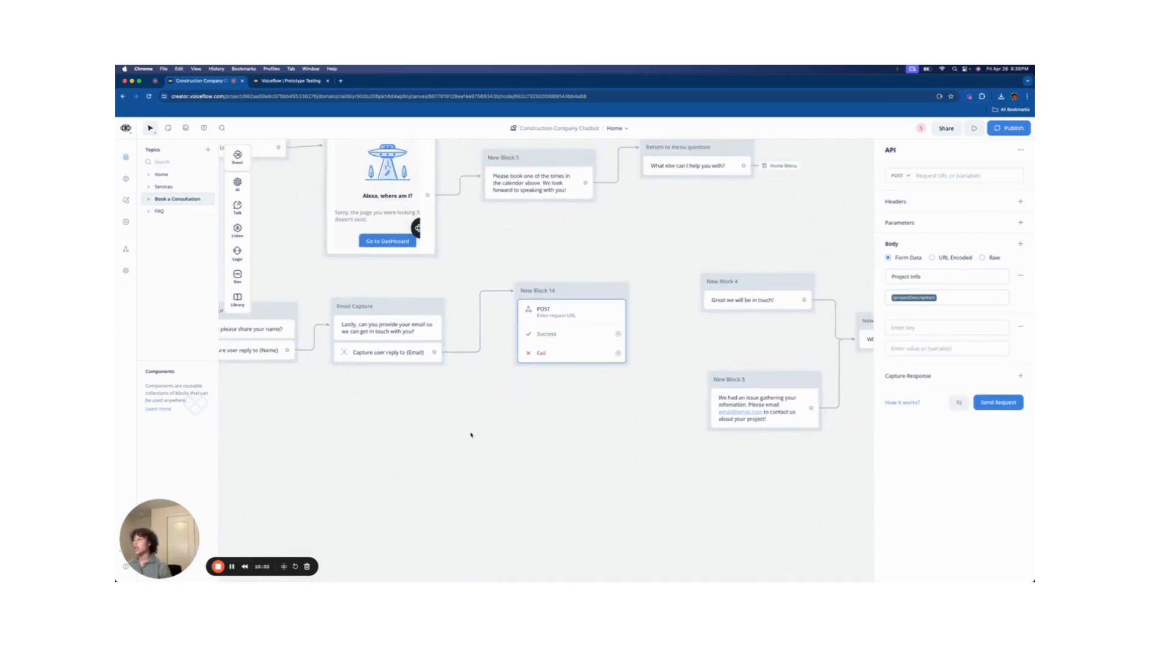
- Add a 'Budget' body key mapped to the {Budget} variable
click(928, 327)
text(Budget)
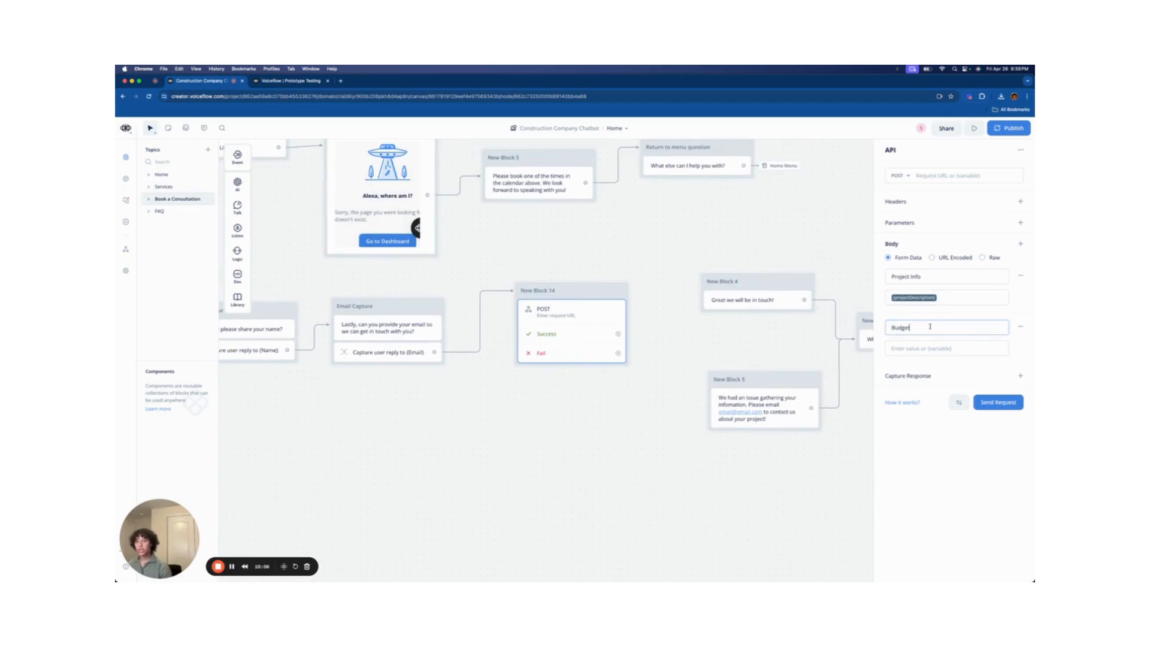
click(956, 349)
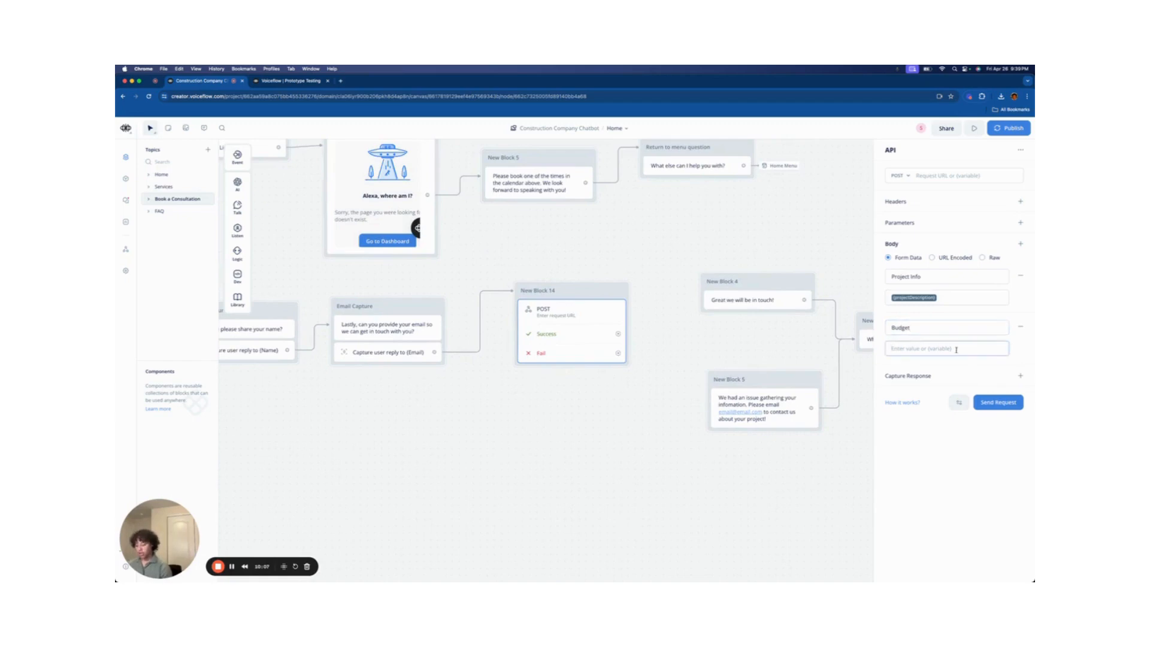
text({)
click(949, 381)
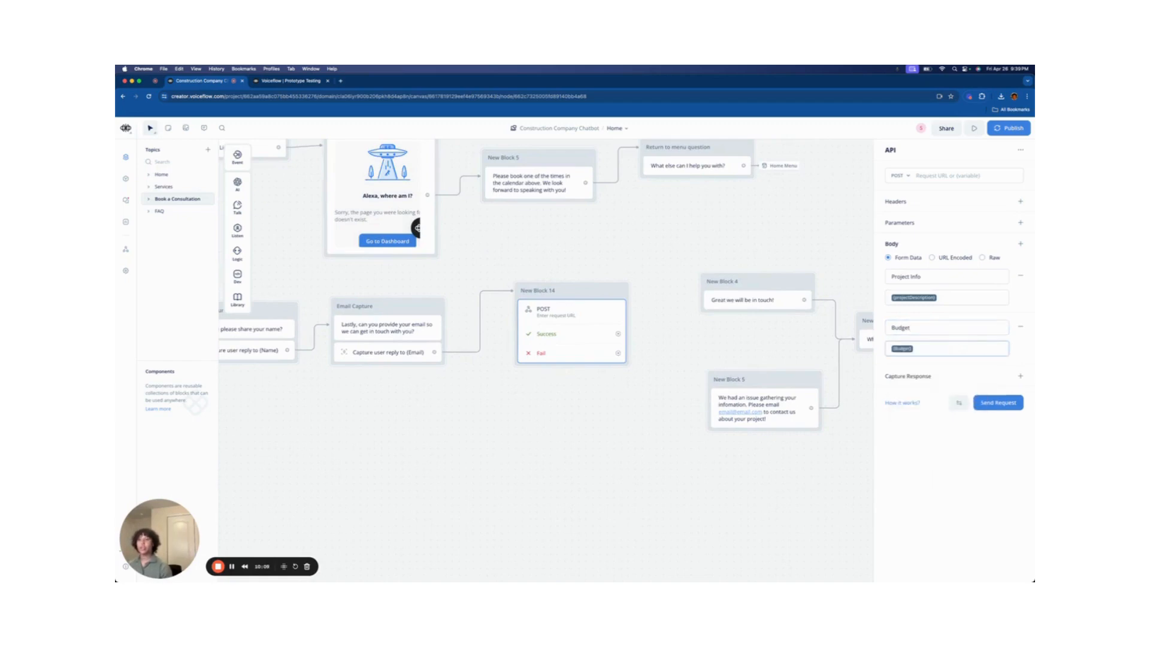
- Add a 'Name' body field with the value {Name}
click(1021, 243)
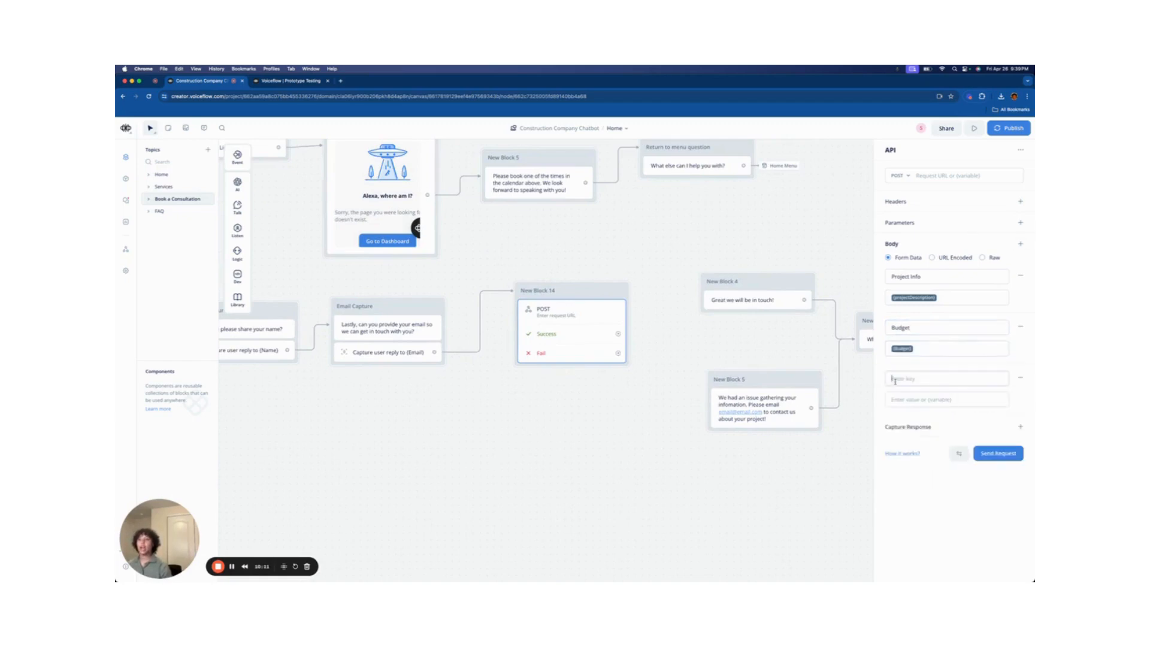
click(896, 380)
text(Name)
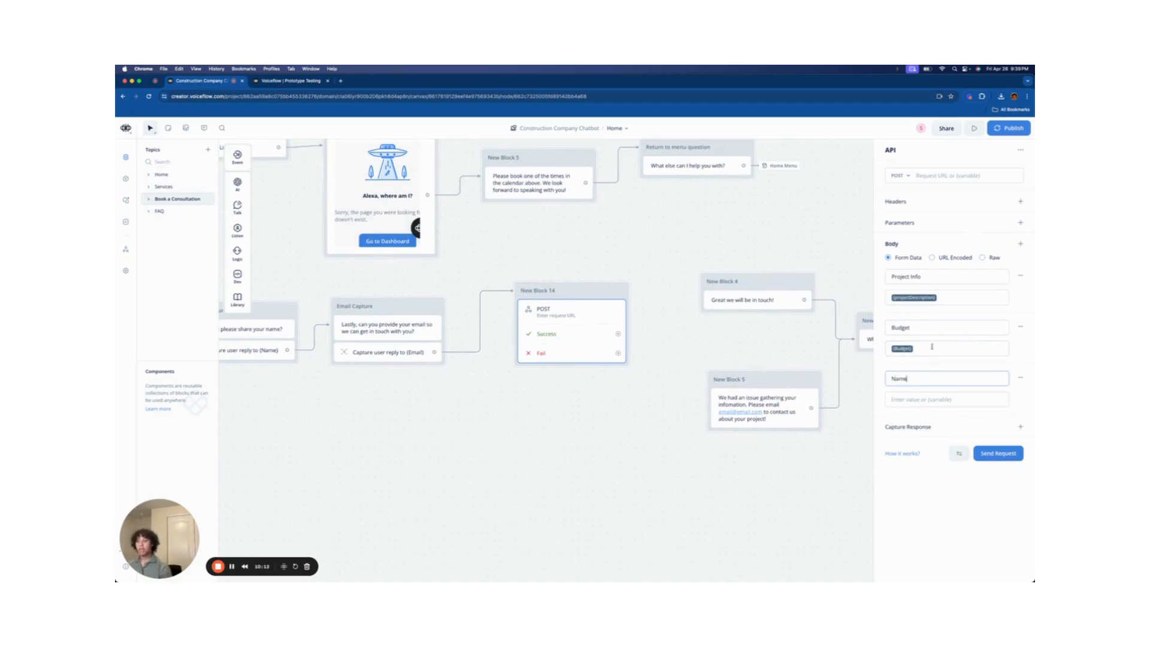
click(965, 403)
text({)
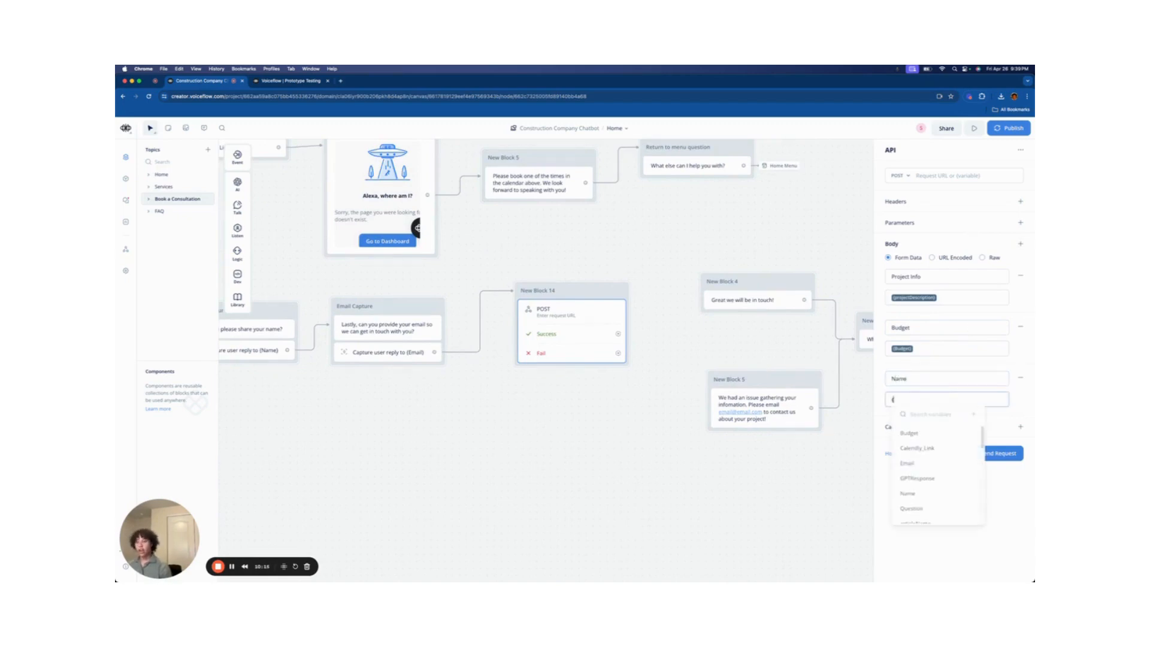
click(931, 492)
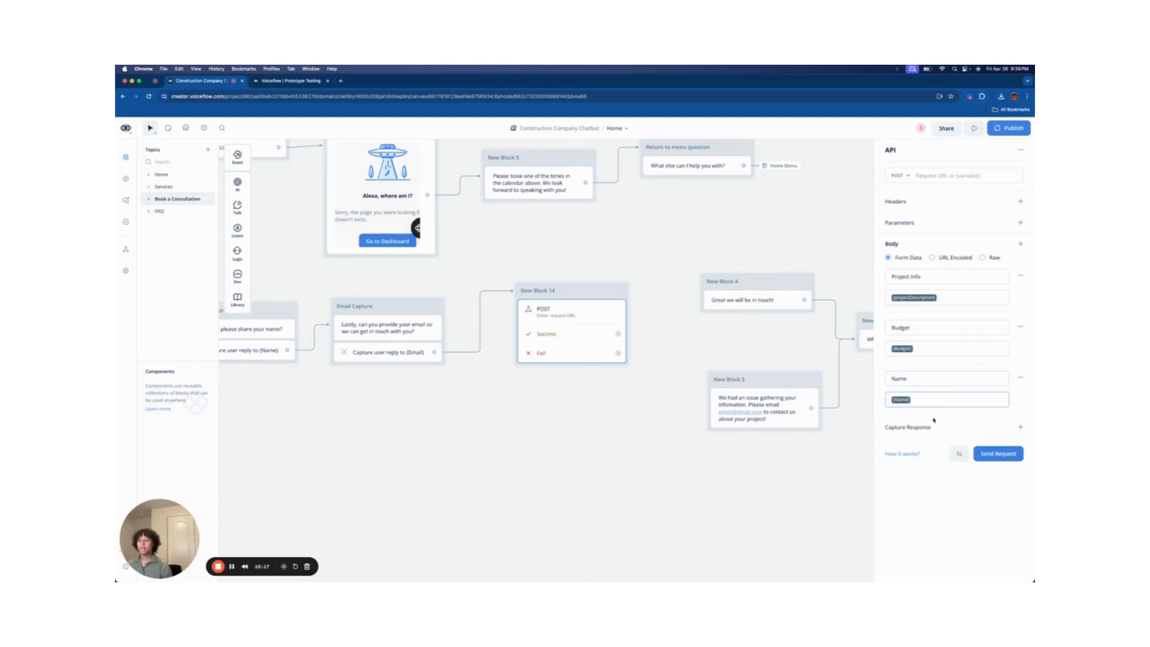
- Add an 'Email' body field whose value is the {Email} variable
click(1020, 244)
text(Em)
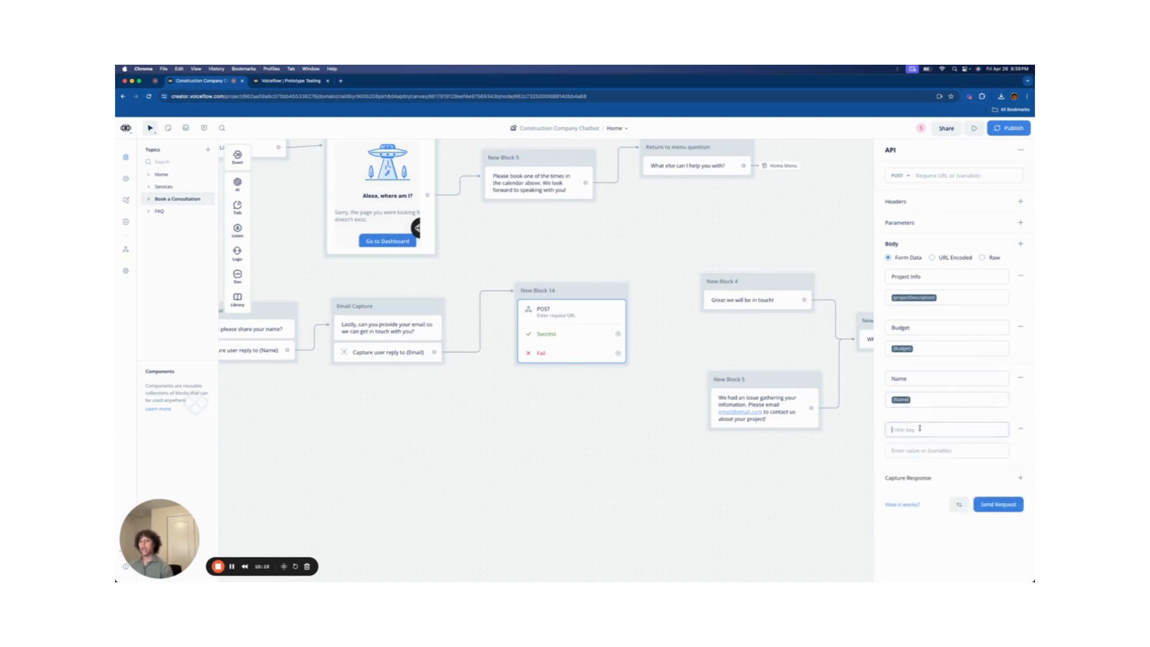
text(ail)
click(920, 449)
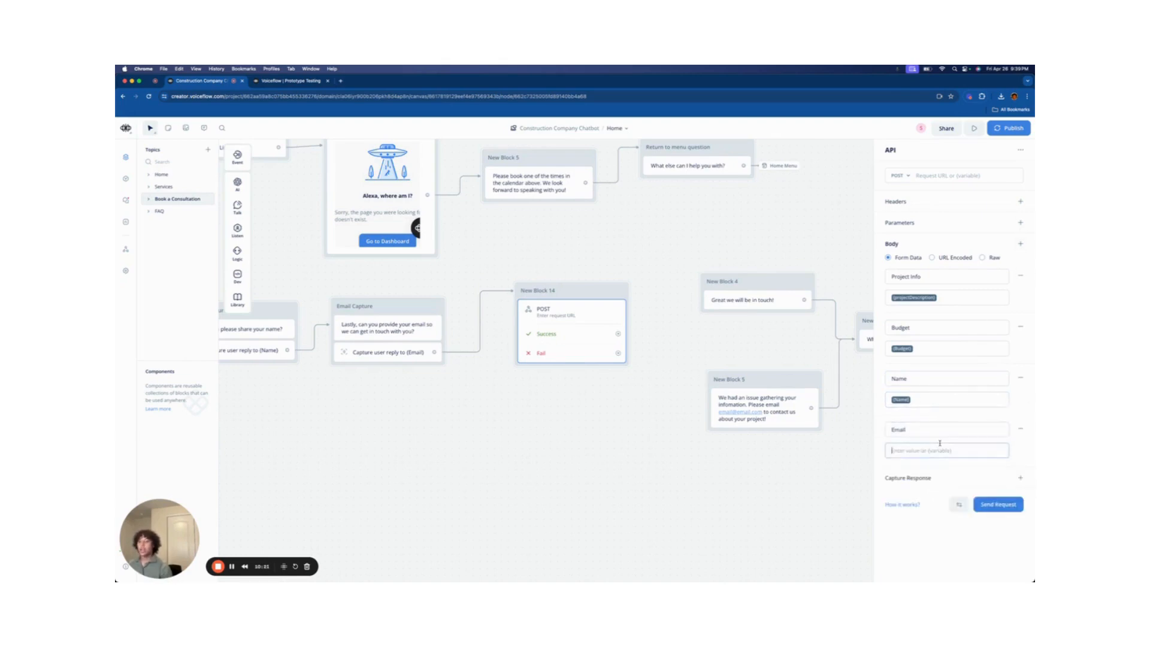
text({)
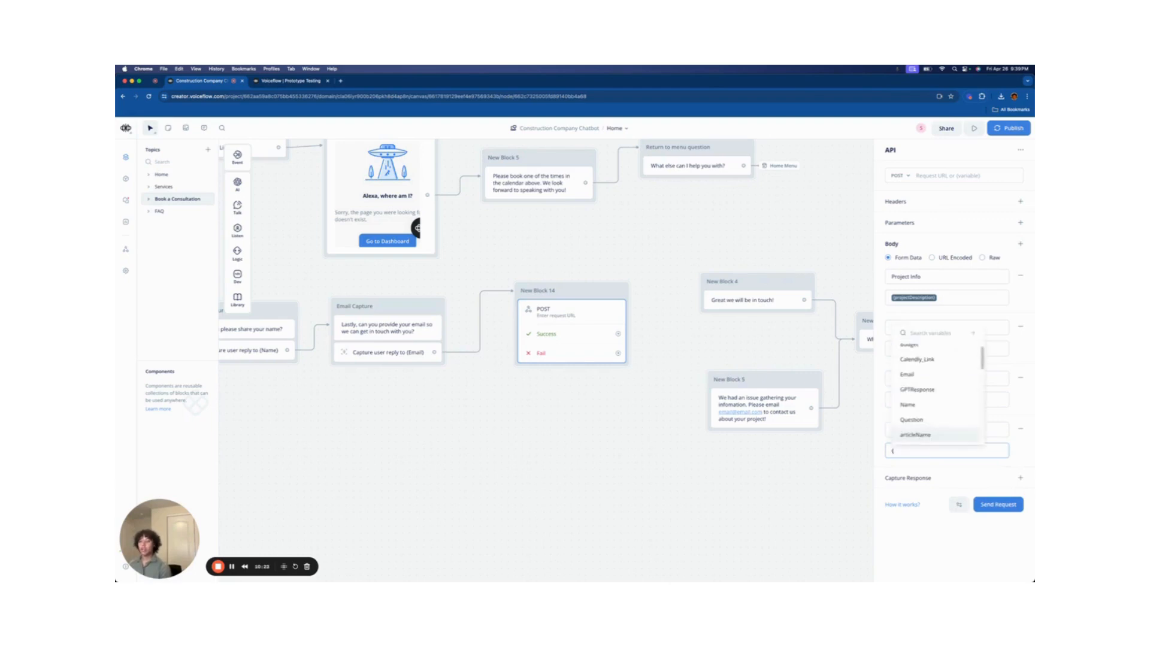
key(BackSpace)
text({)
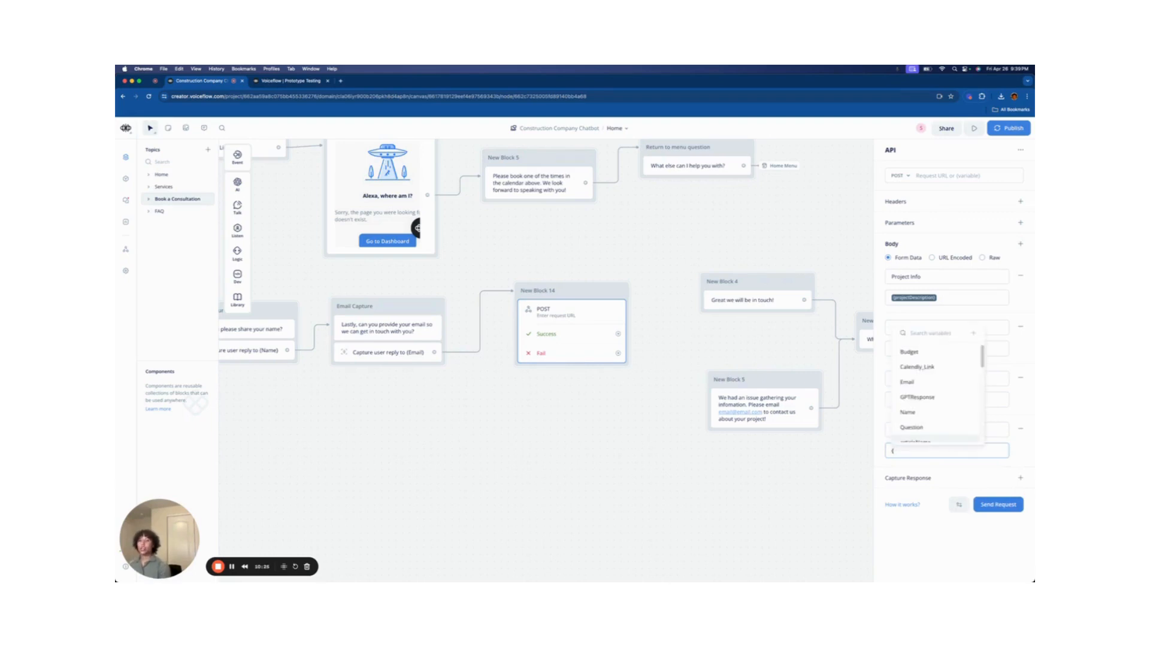
key(BackSpace)
text({)
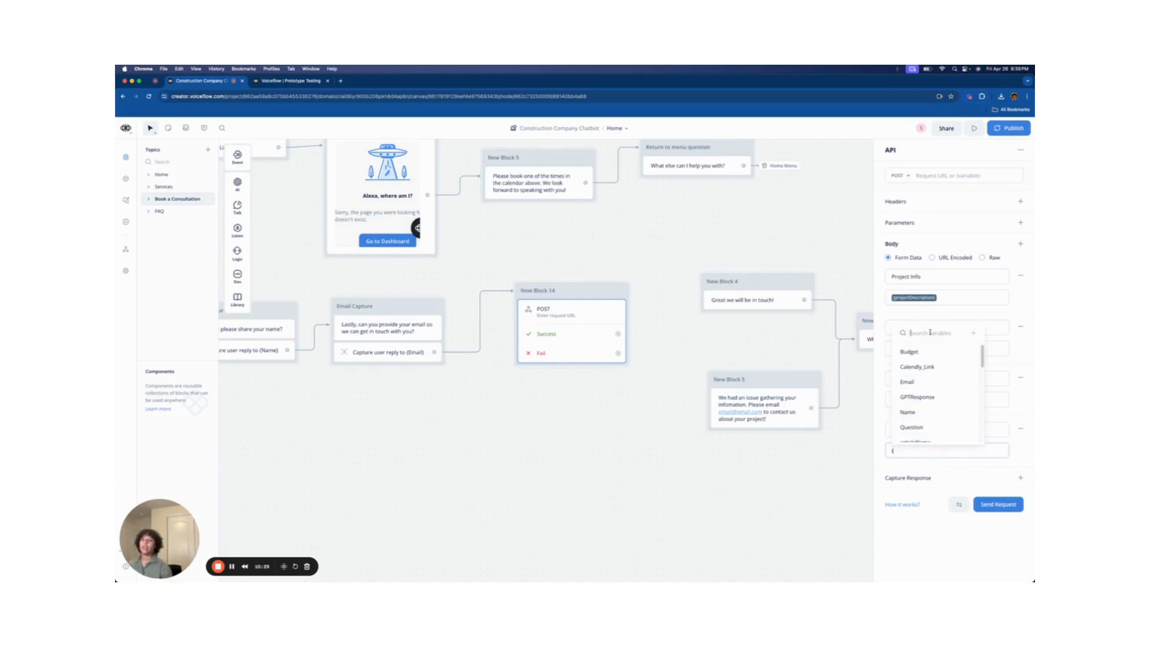
text(f)
key(BackSpace)
text(E)
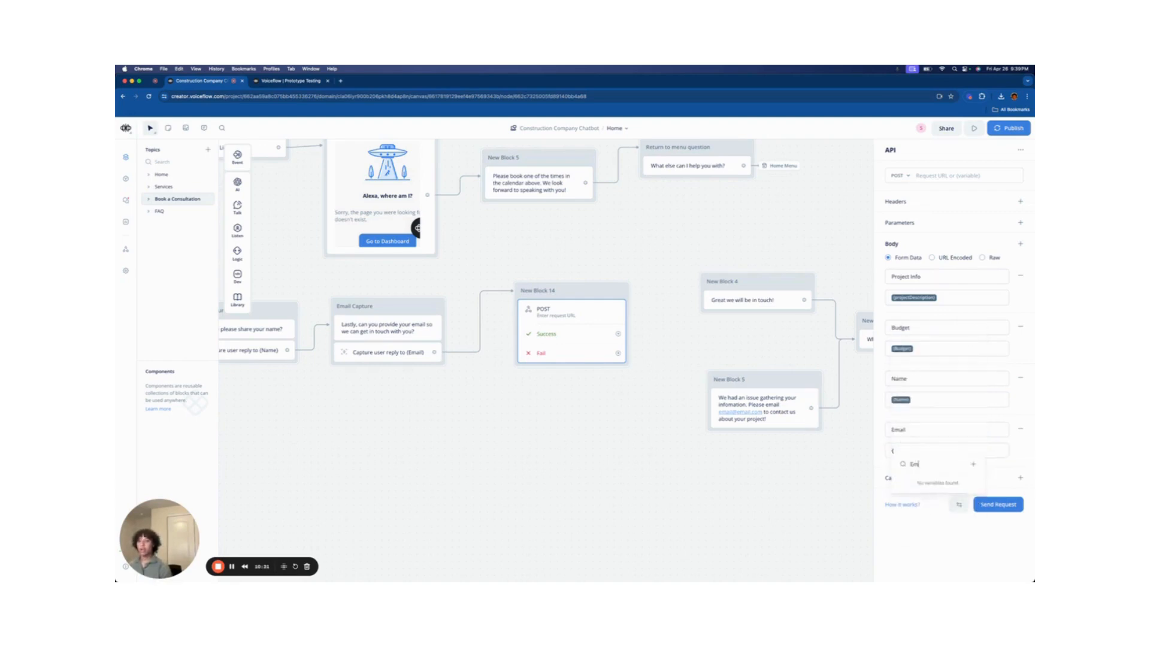
key(BackSpace)
click(944, 366)
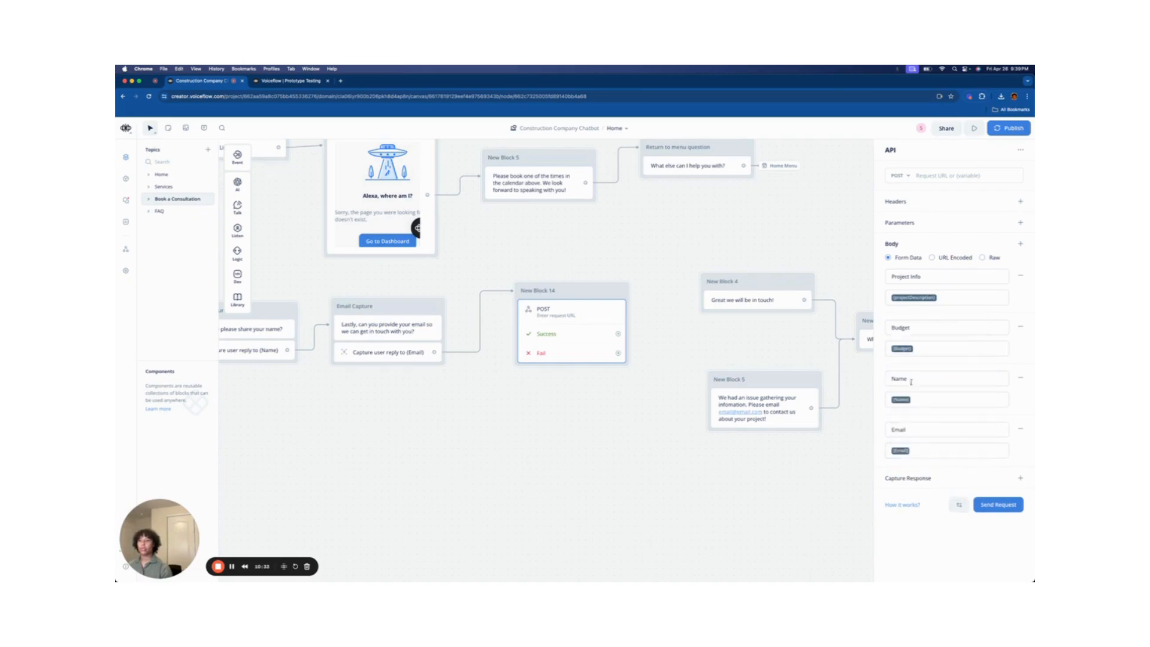
drag(493, 468, 839, 472)
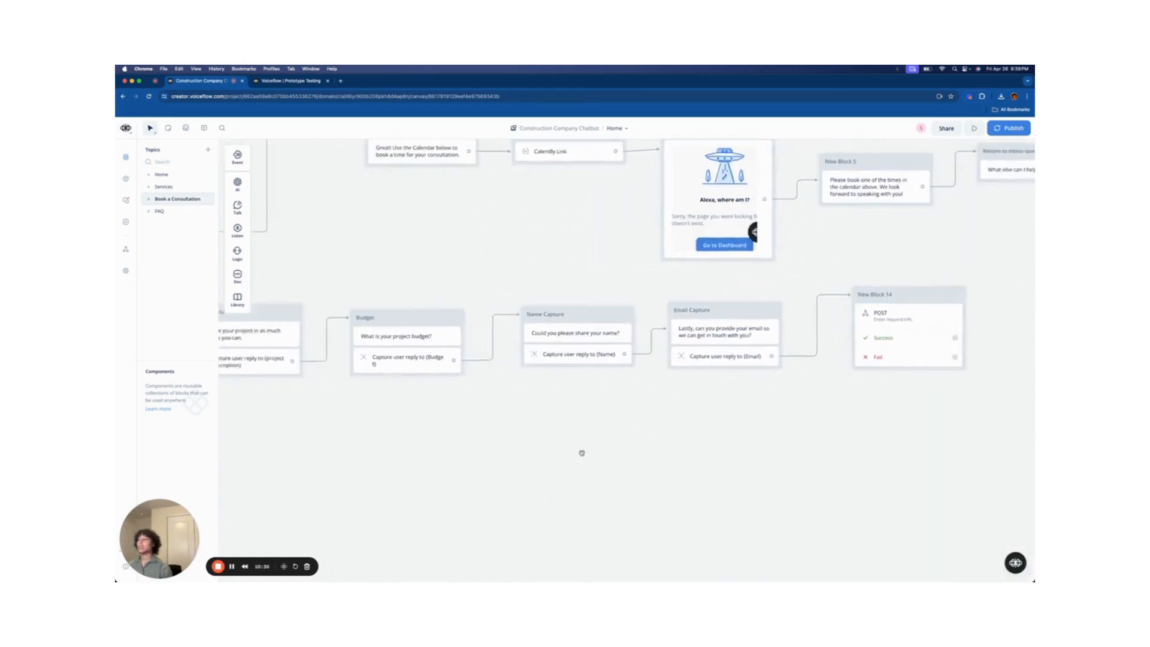
drag(580, 451, 694, 440)
drag(834, 437, 688, 436)
click(893, 312)
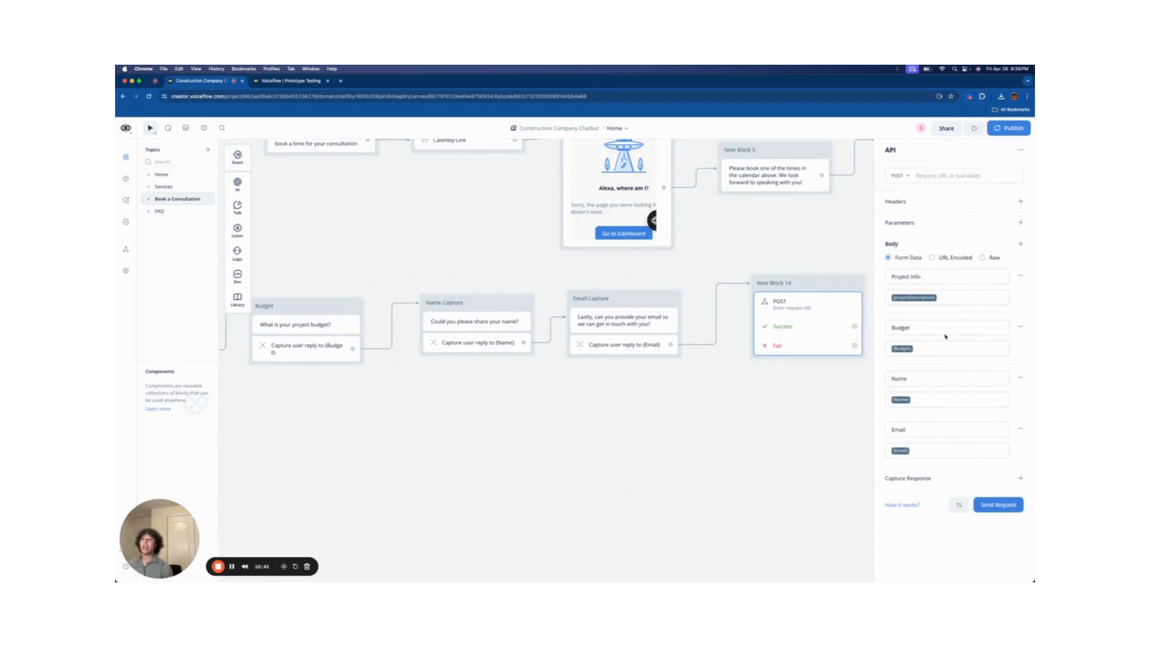
click(933, 279)
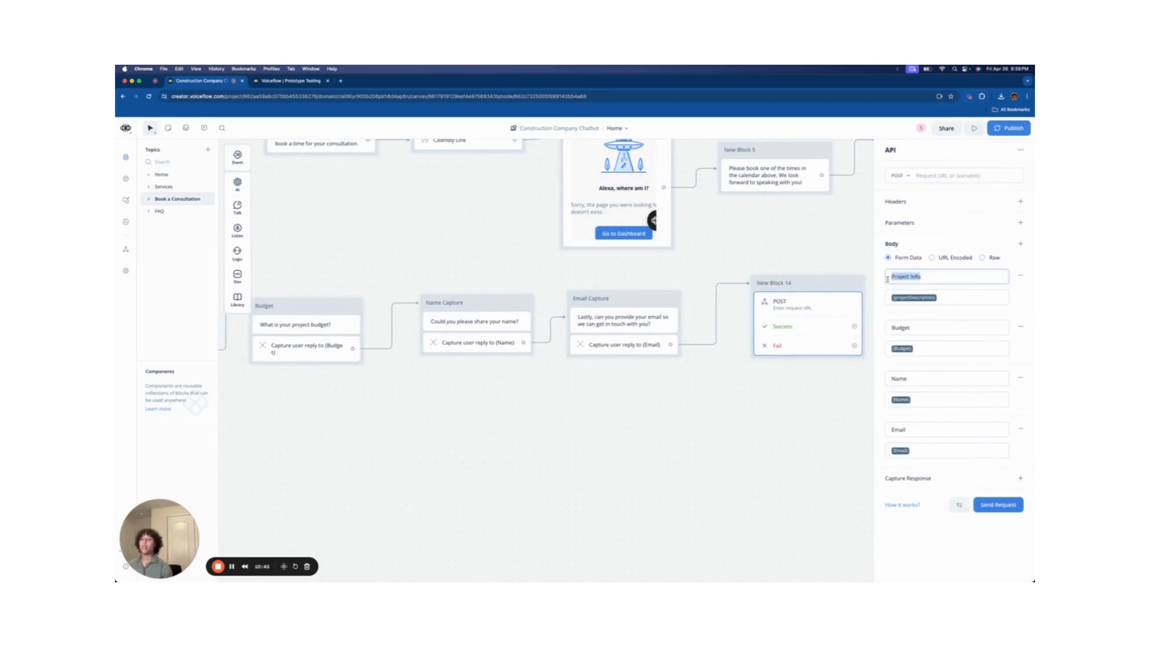
click(998, 251)
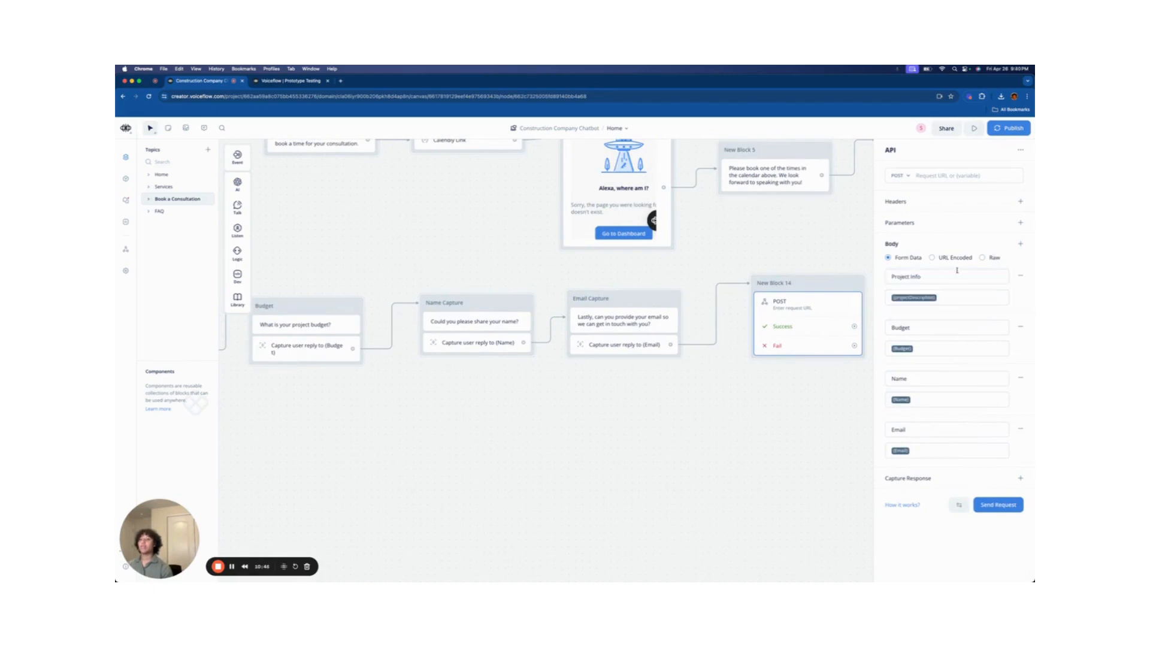
click(945, 302)
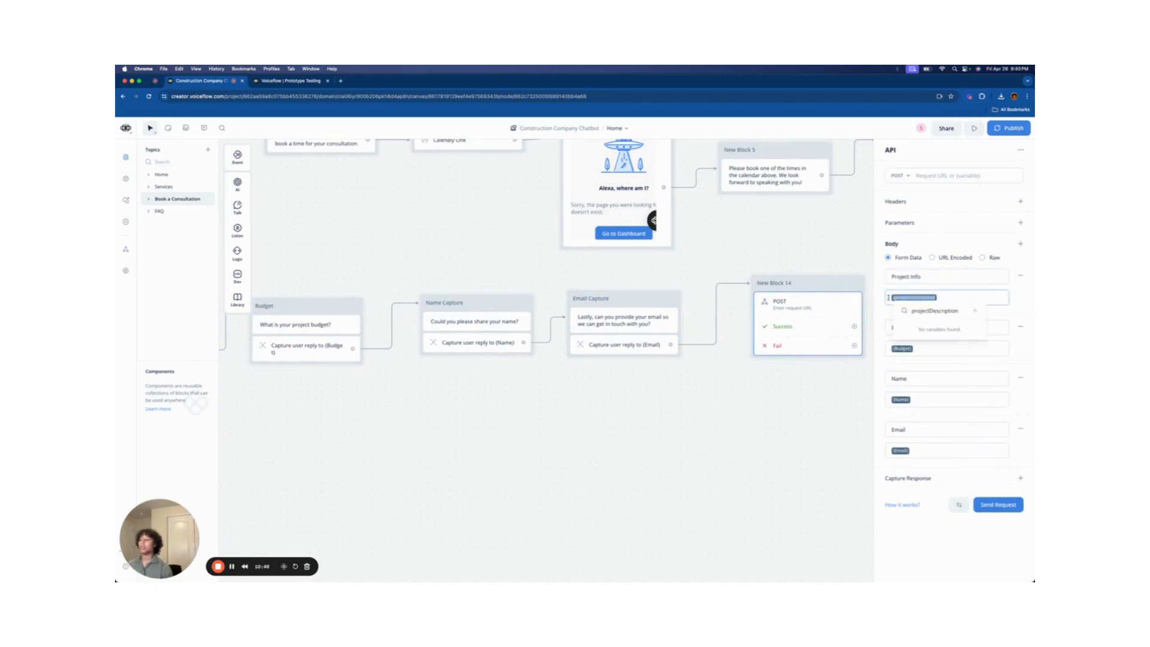
click(966, 280)
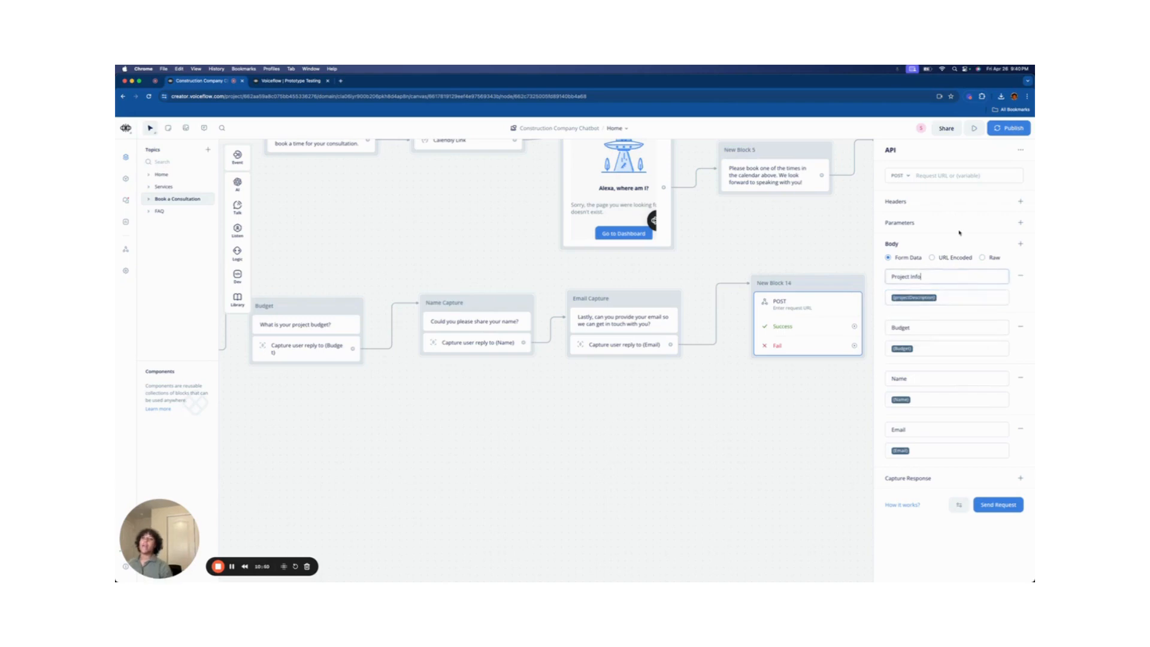
click(925, 175)
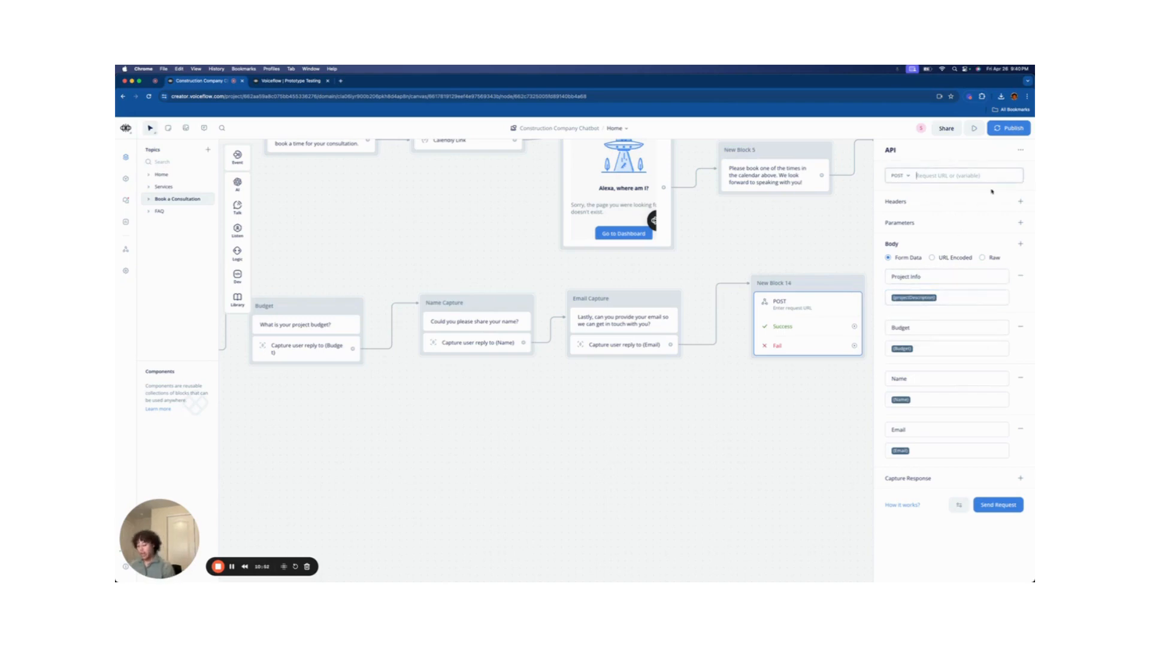
text(<URL API>)
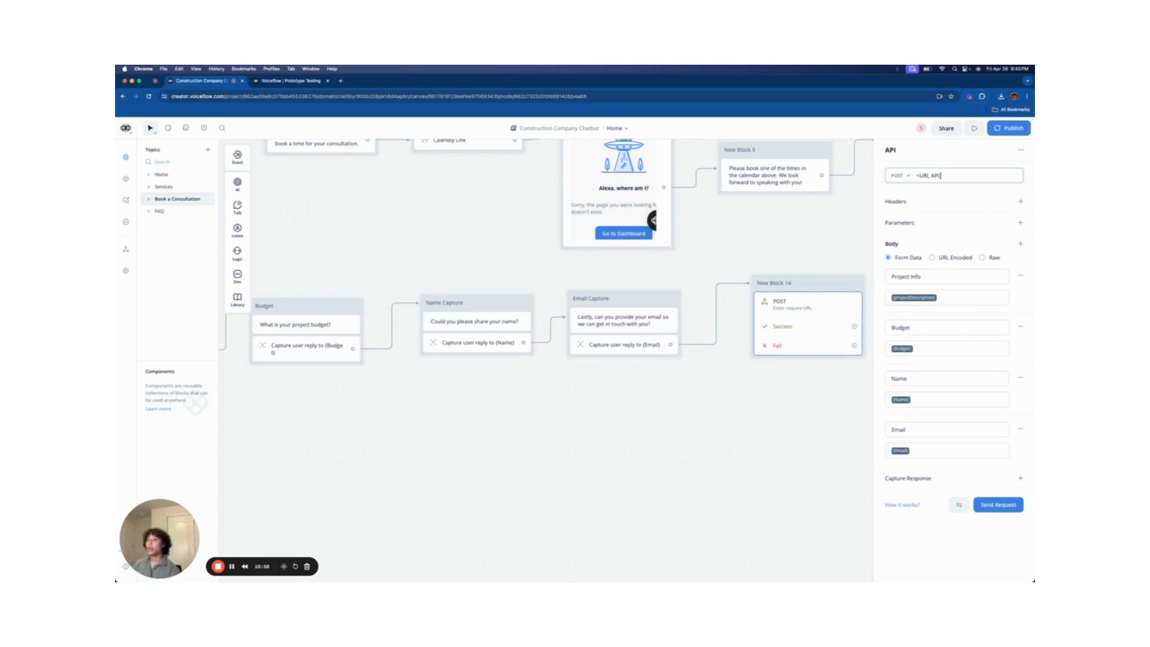
click(920, 175)
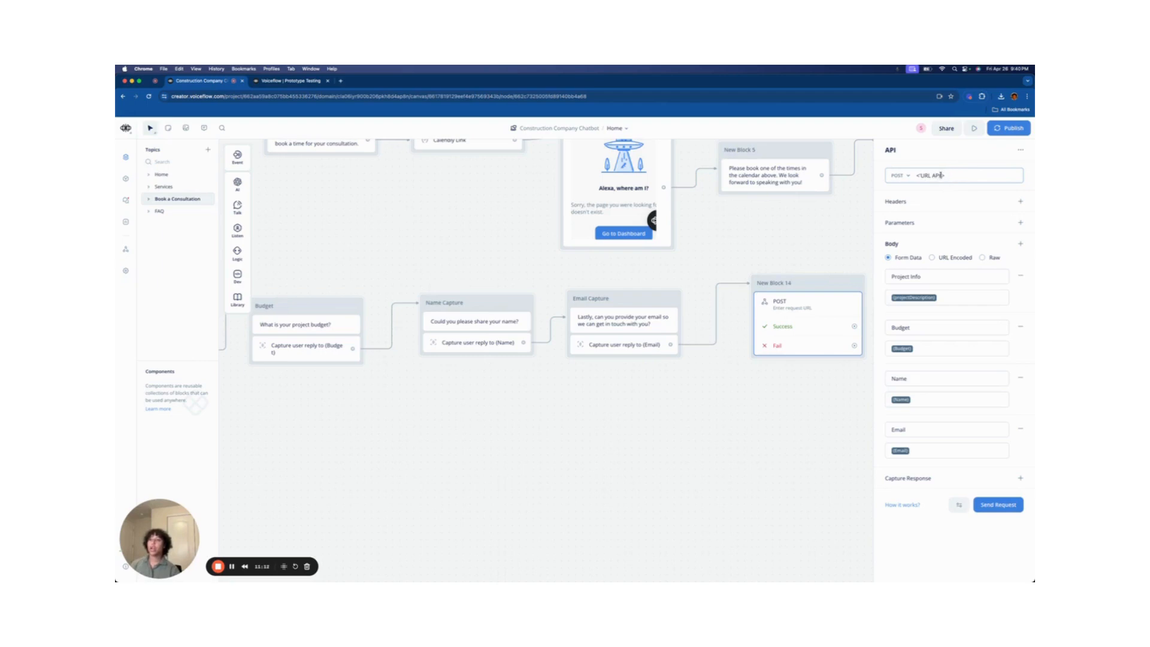
click(947, 175)
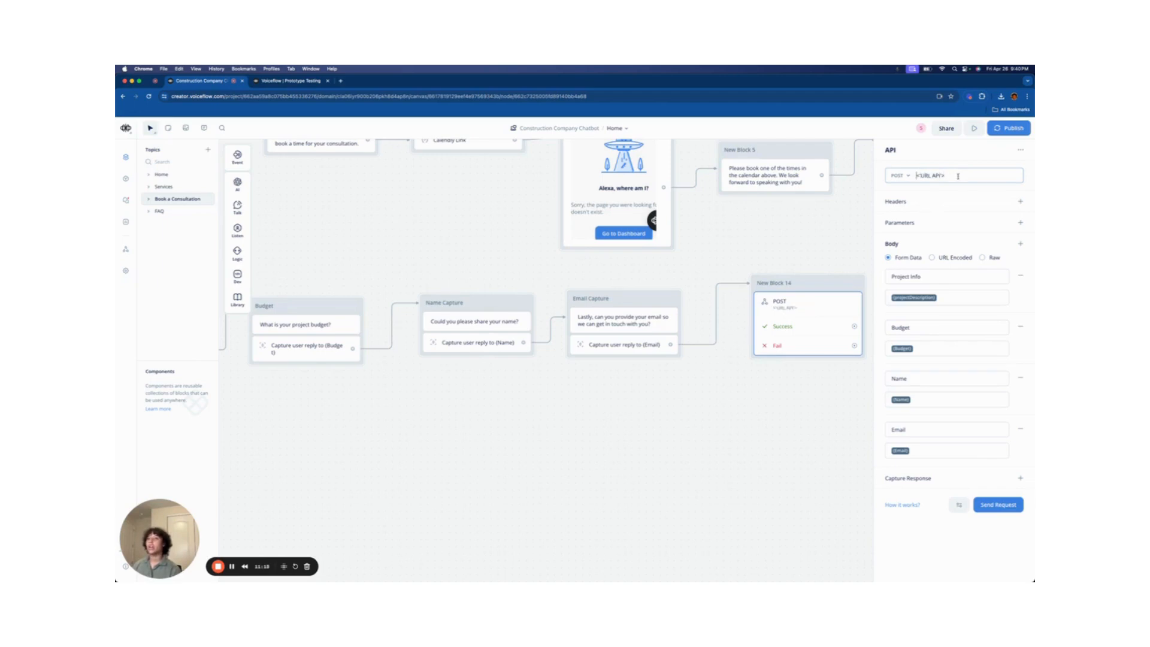
drag(945, 175, 917, 174)
key(BackSpace)
text(')
key(BackSpace)
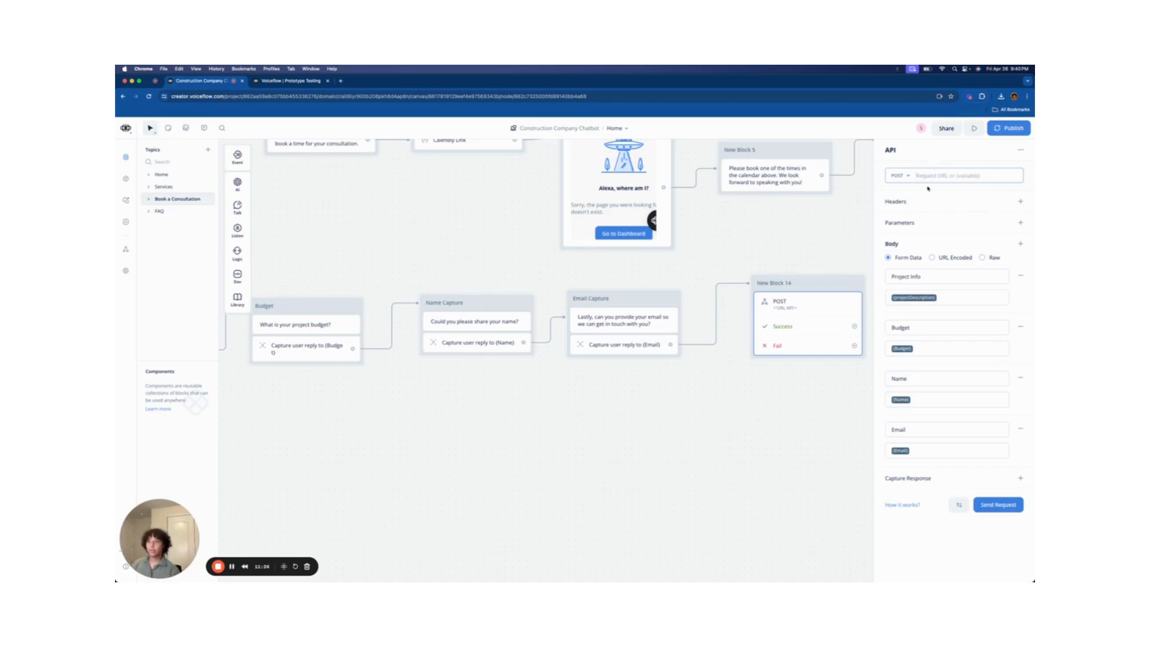
- Connect the API block's Success path to New Block 4 and Fail path to New Block 5
click(856, 367)
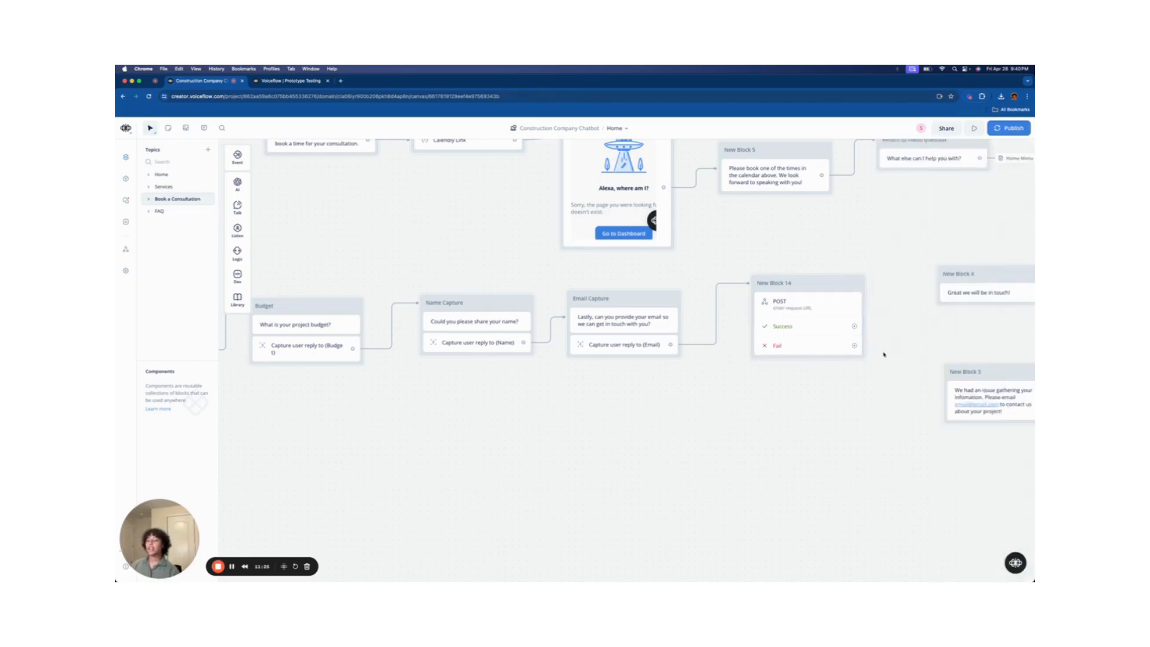
scroll(884, 354, right, 5)
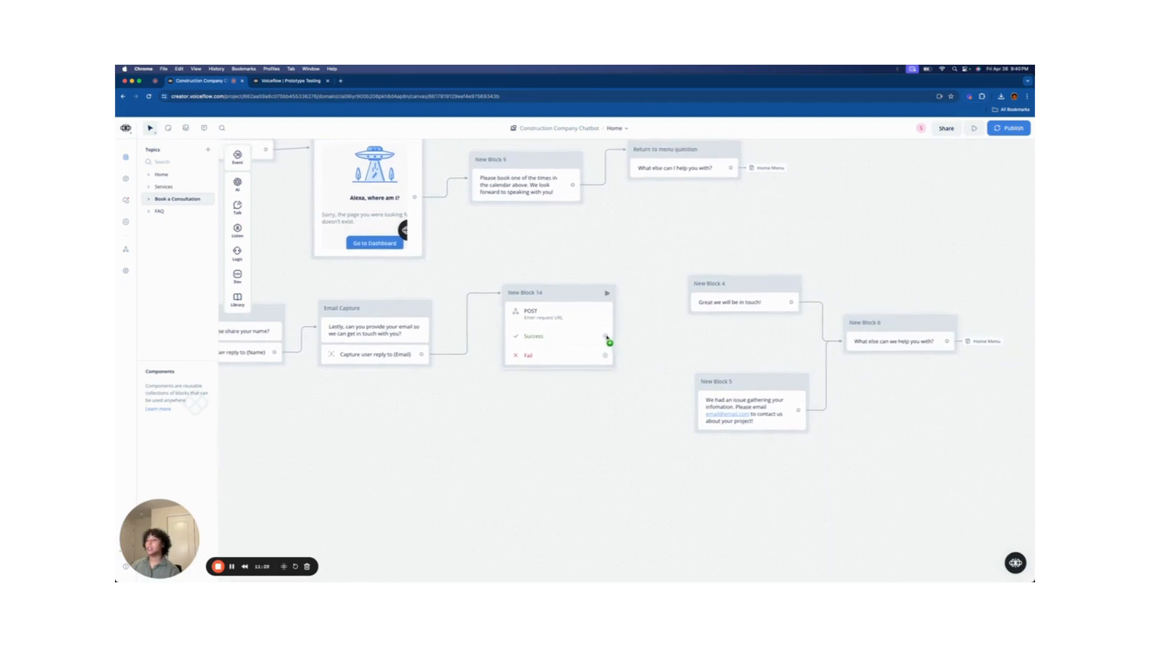
drag(606, 336, 699, 303)
drag(605, 355, 668, 377)
drag(684, 405, 710, 423)
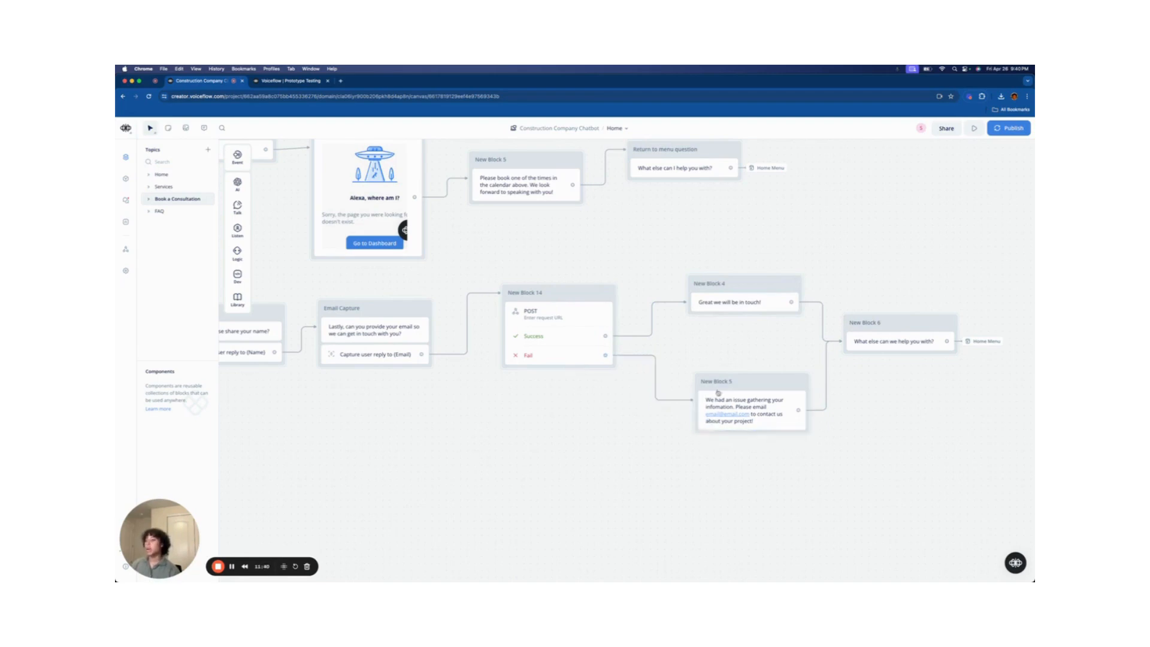
- Review New Block 5's error message and New Block 6's jump to Home Menu
click(757, 414)
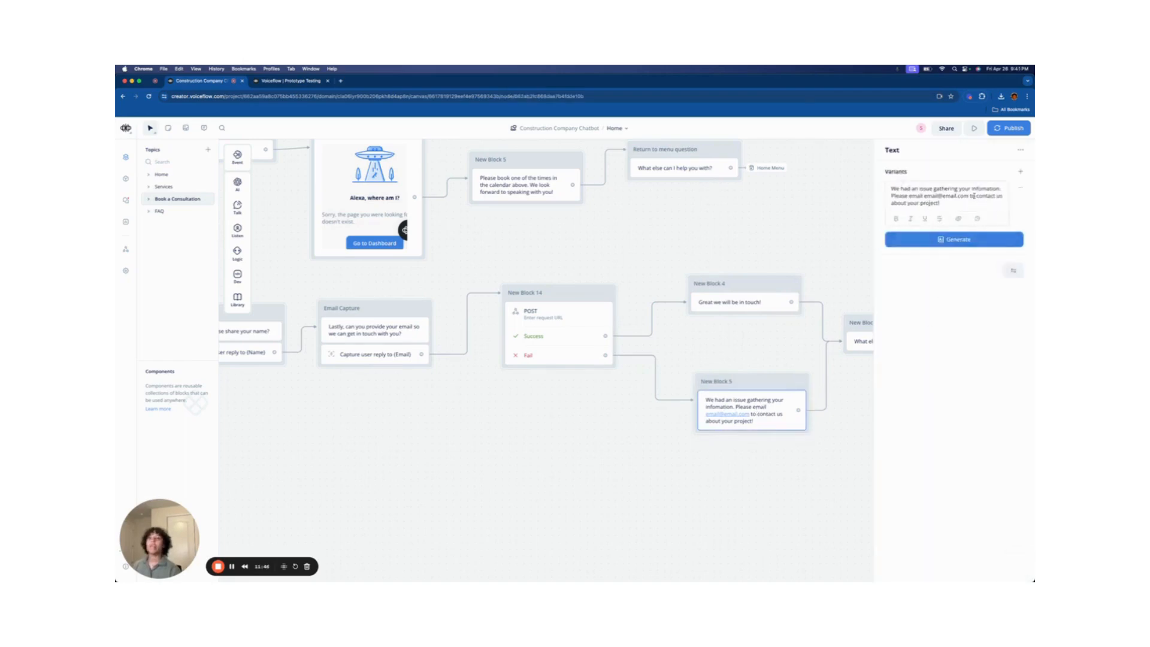
click(784, 349)
scroll(797, 359, right, 5)
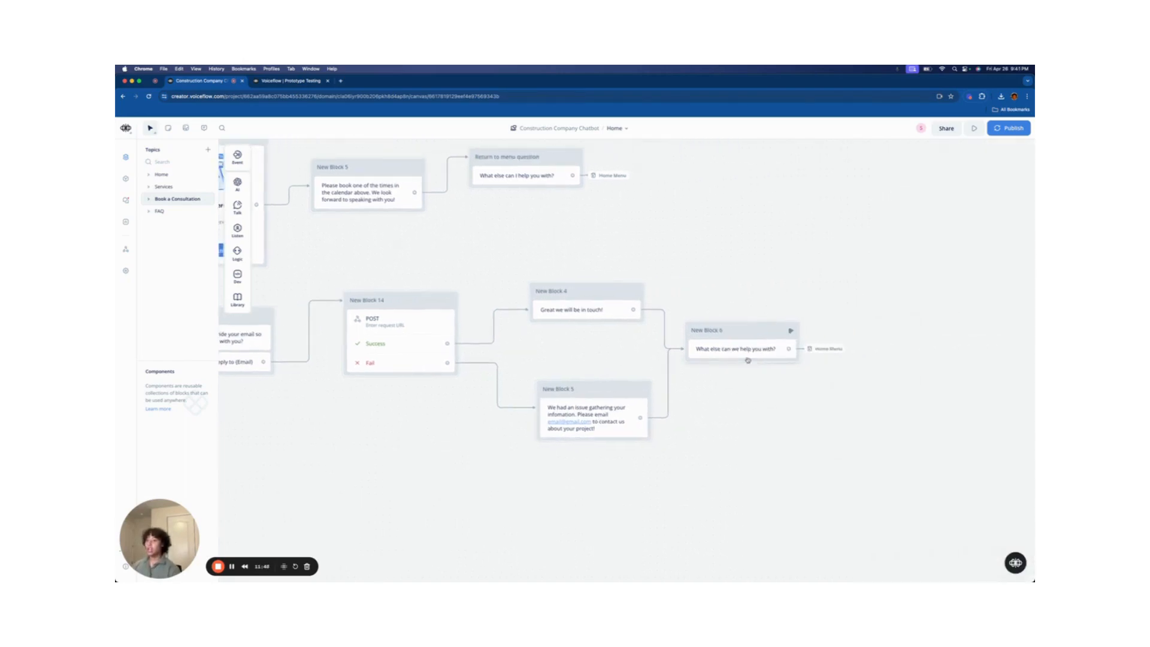
click(739, 351)
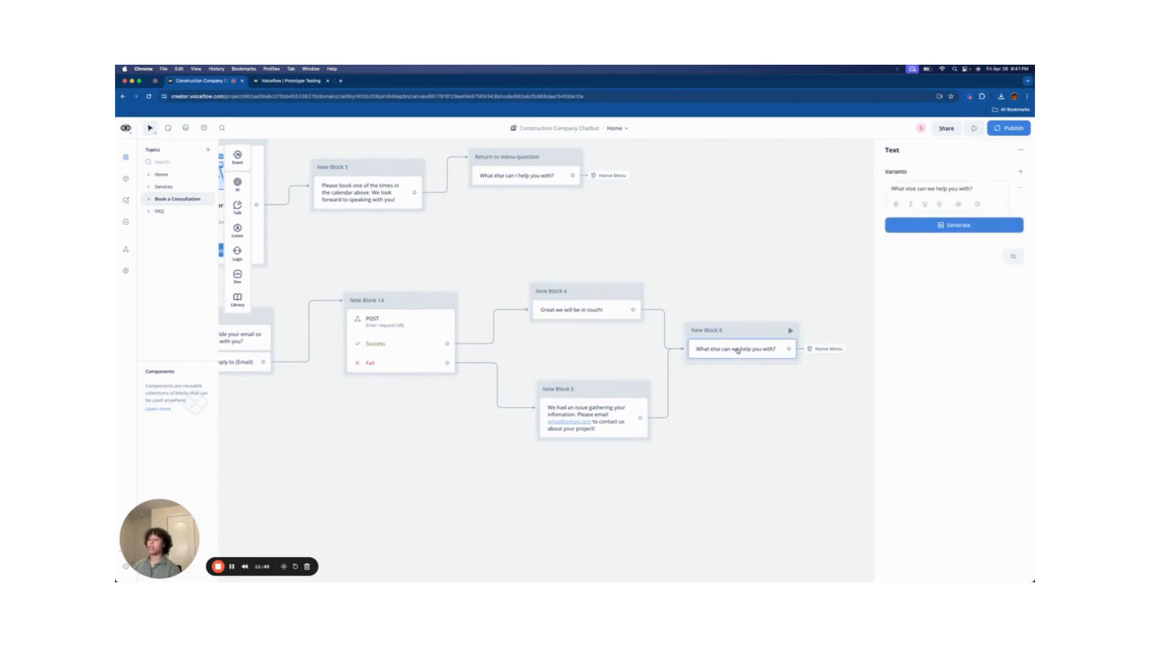
click(827, 349)
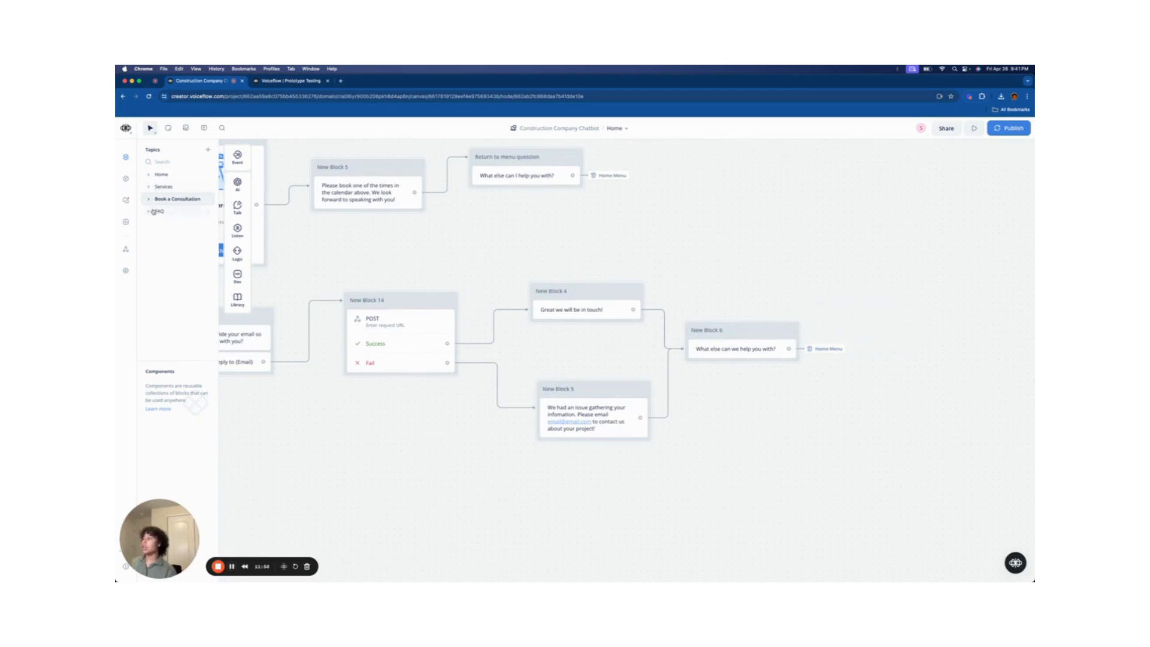
- Switch to the FAQ topic, frame its flow, and line up the start node with FAQ Question
click(158, 212)
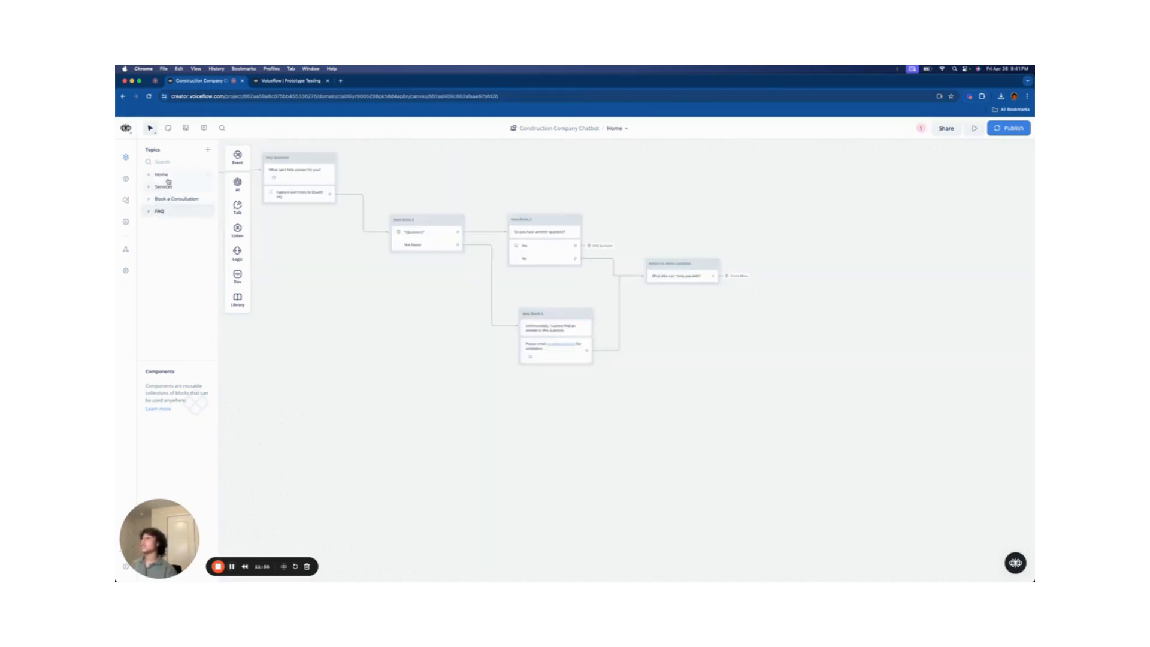
scroll(460, 294, up, 5)
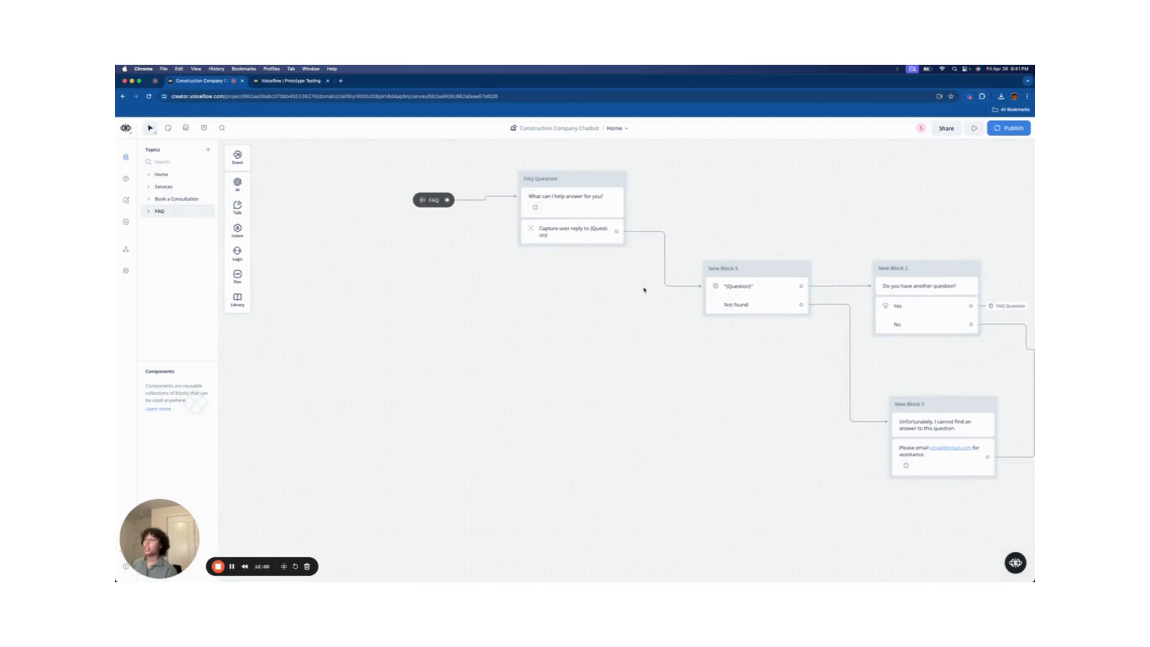
drag(604, 303, 497, 391)
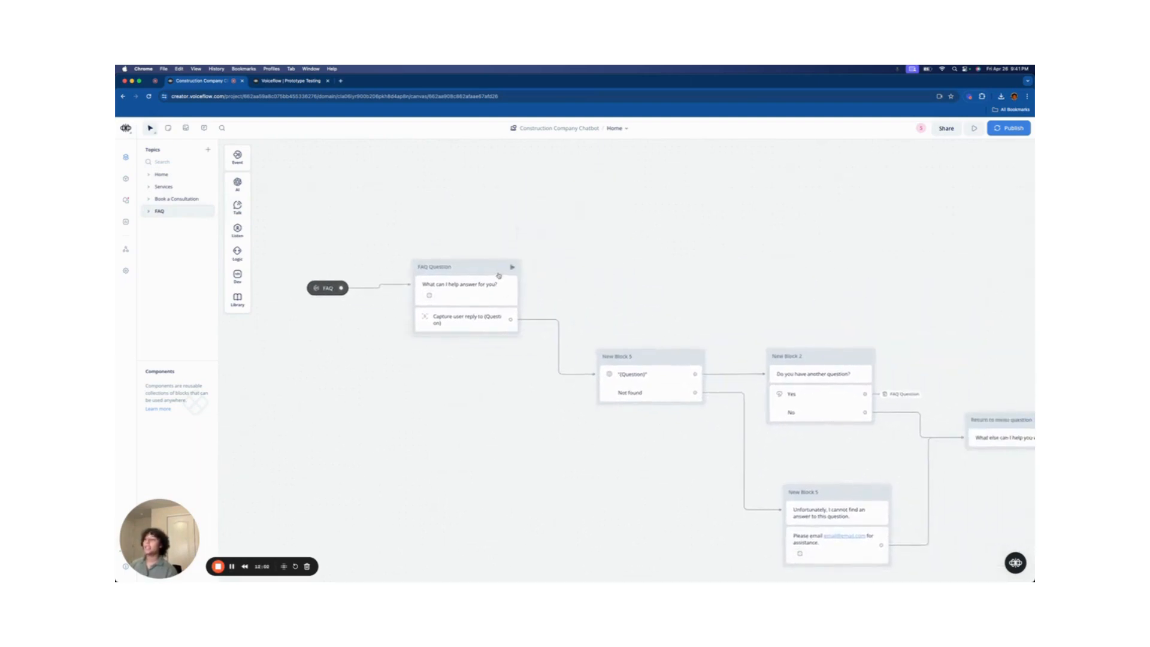
drag(496, 266, 489, 303)
drag(329, 287, 314, 322)
click(125, 181)
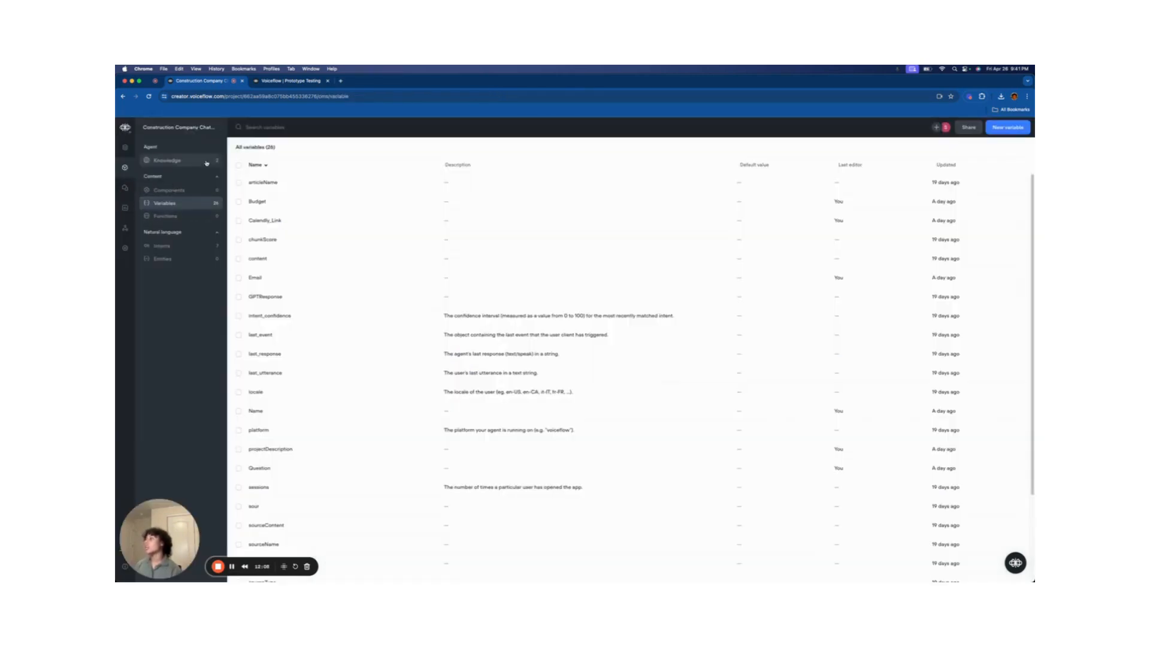
click(167, 160)
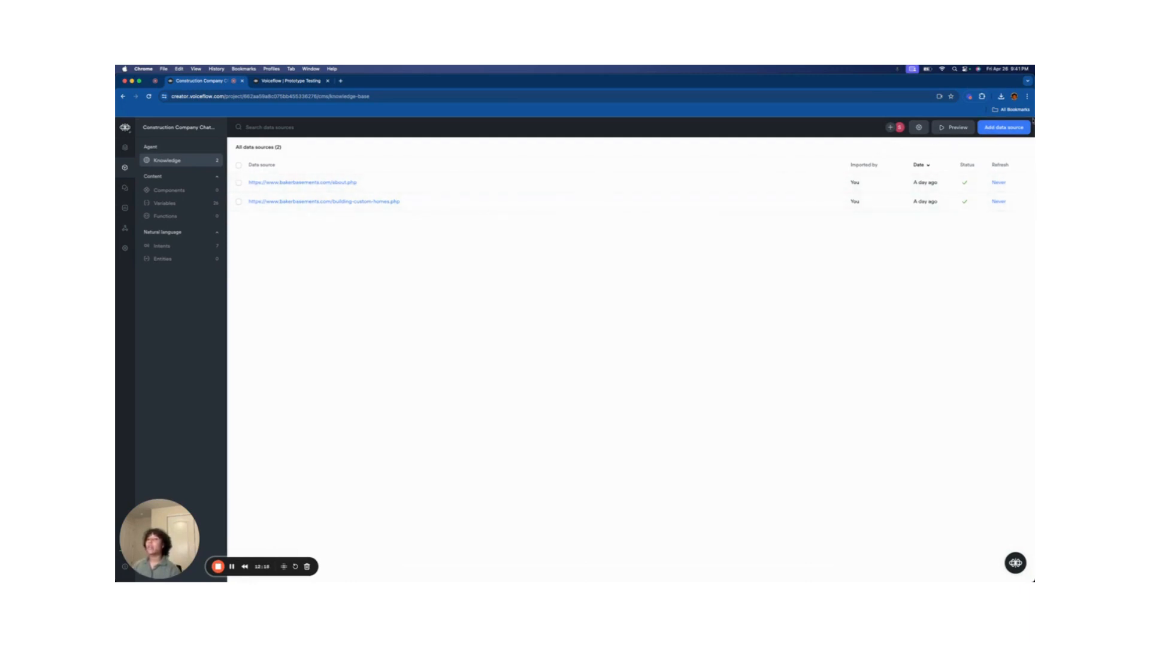
click(123, 150)
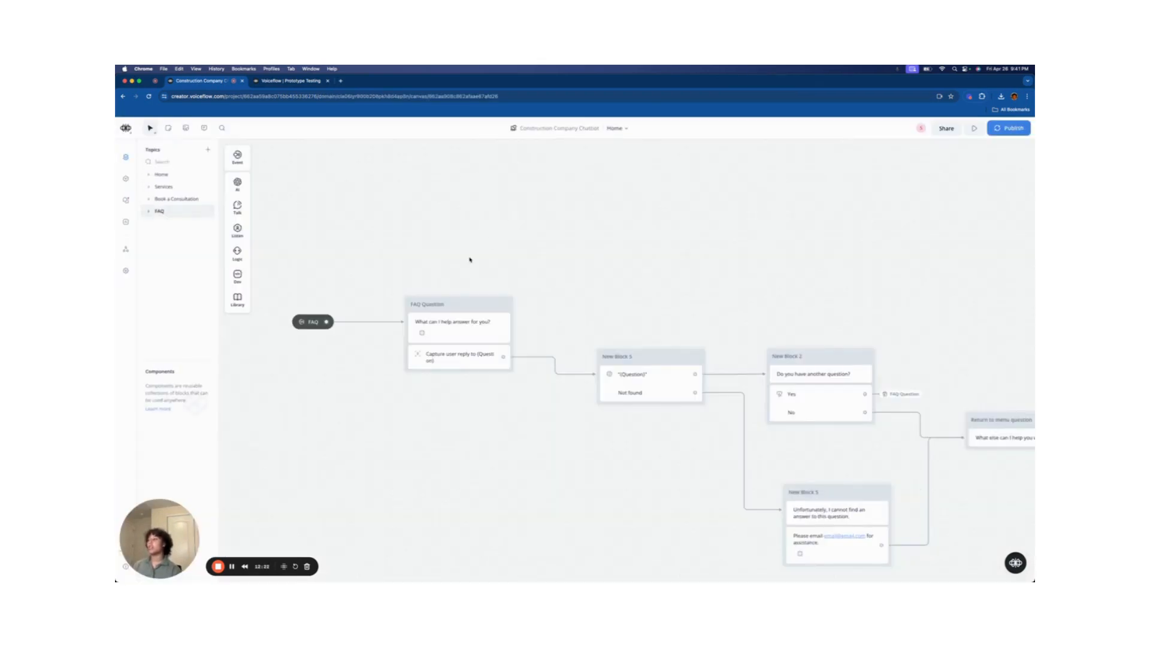
- Try creating a 'Question' variable for the reply capture (it already exists), then open New Block 5's Response AI step
scroll(469, 259, up, 5)
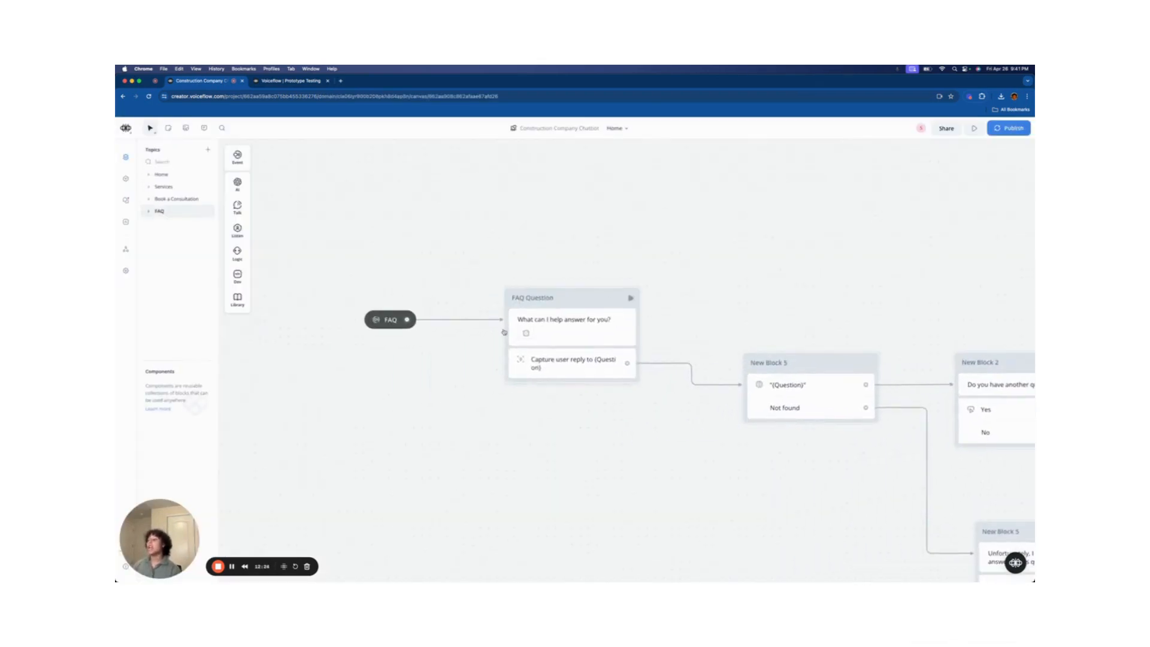
click(598, 372)
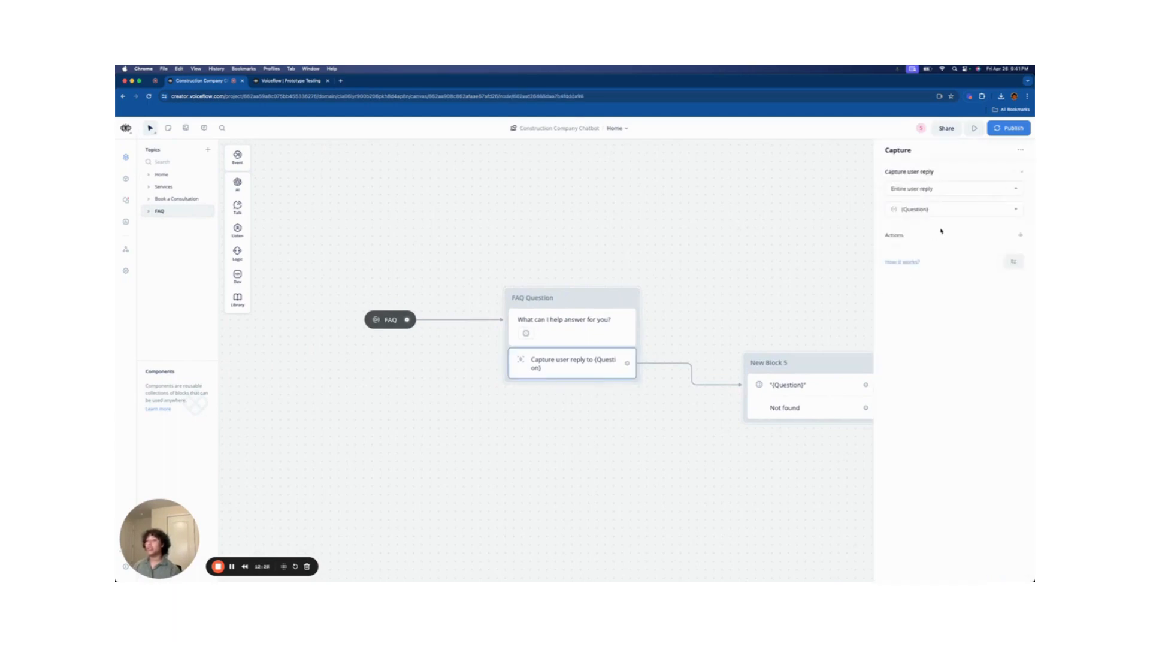
click(953, 210)
click(954, 369)
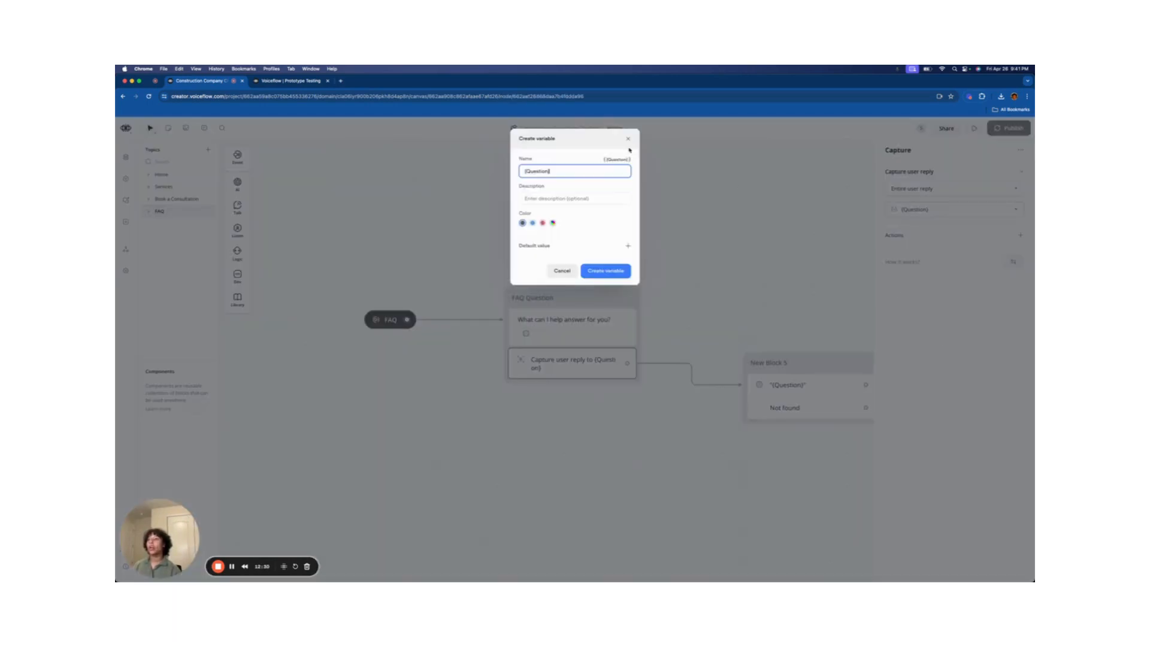
drag(592, 174, 504, 166)
text(Qu)
click(625, 273)
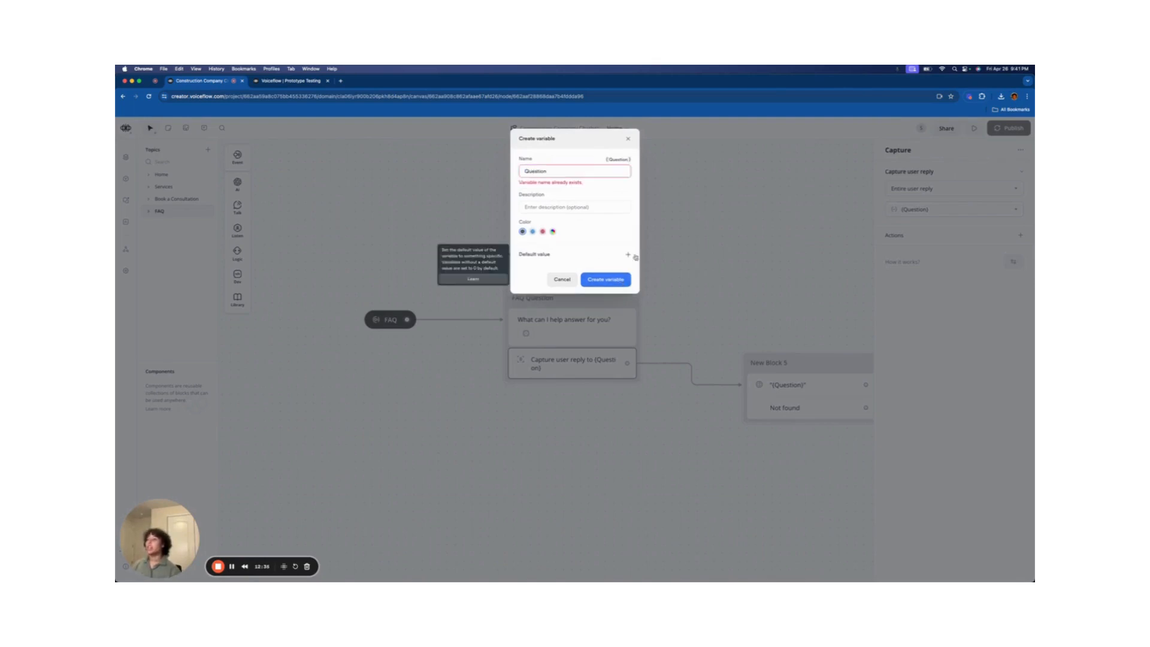
click(628, 138)
drag(786, 269, 624, 234)
click(632, 367)
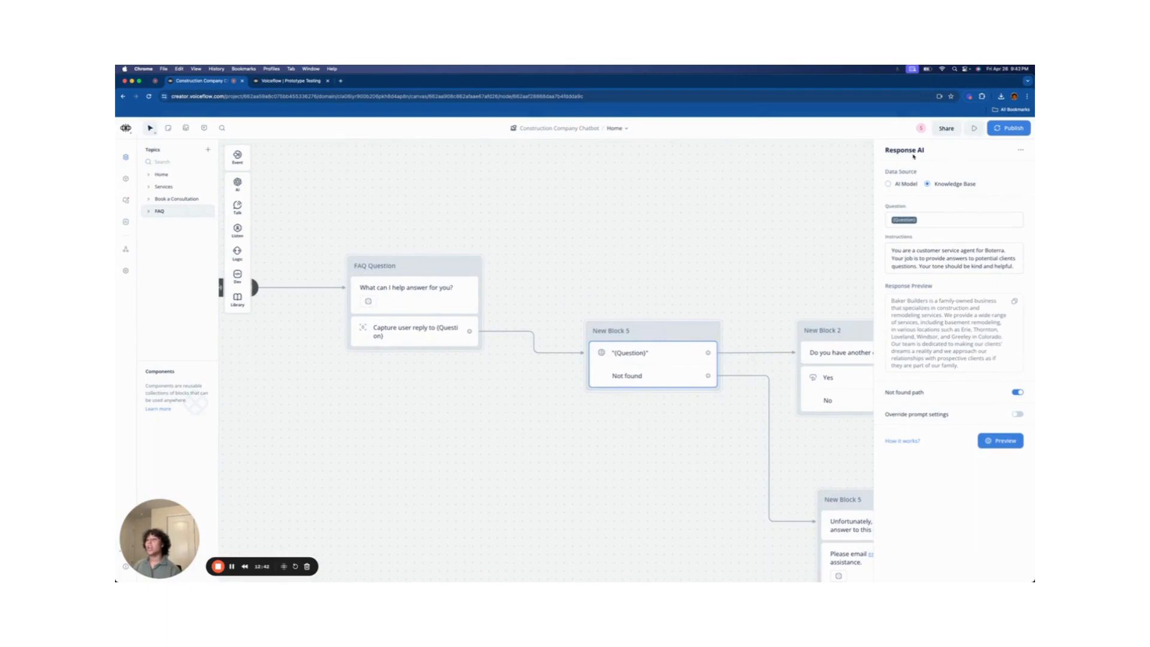
- Add a Response AI step to New Block 5 and check that its question uses the Question variable
mouse_move(240, 213)
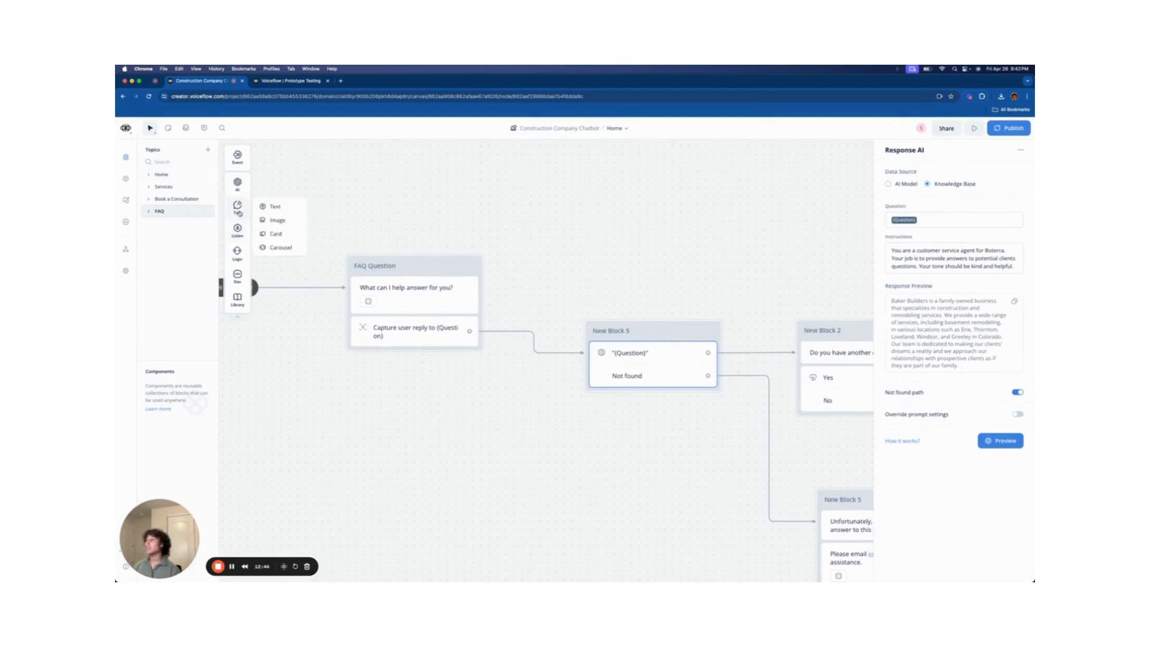
mouse_move(237, 183)
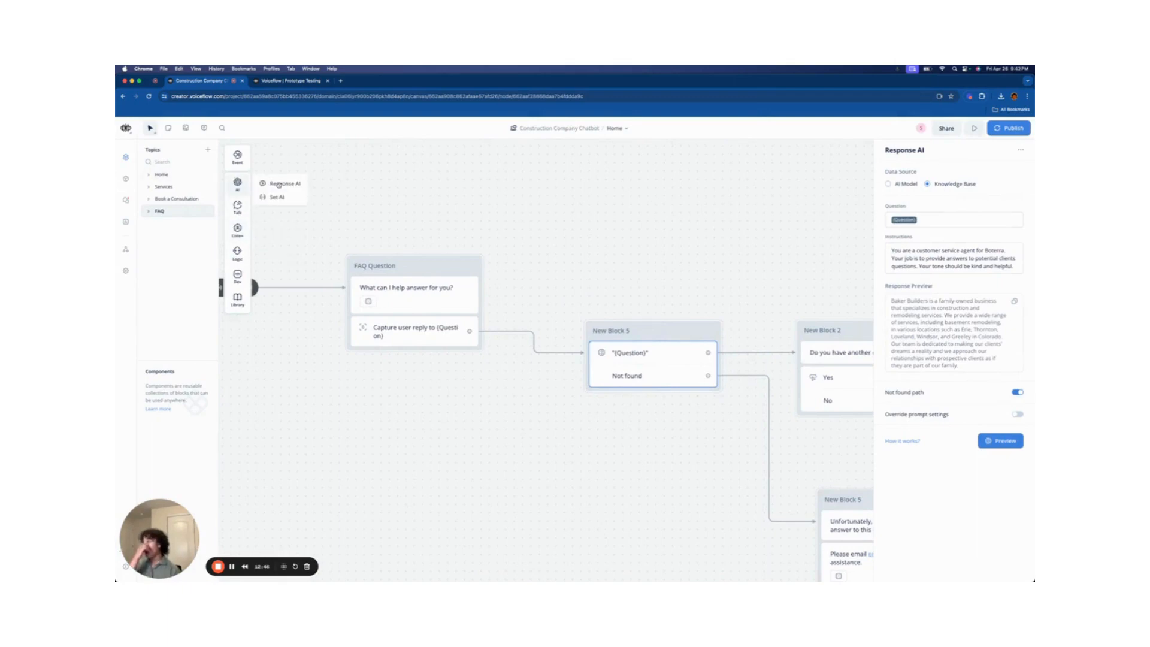
drag(278, 184, 649, 356)
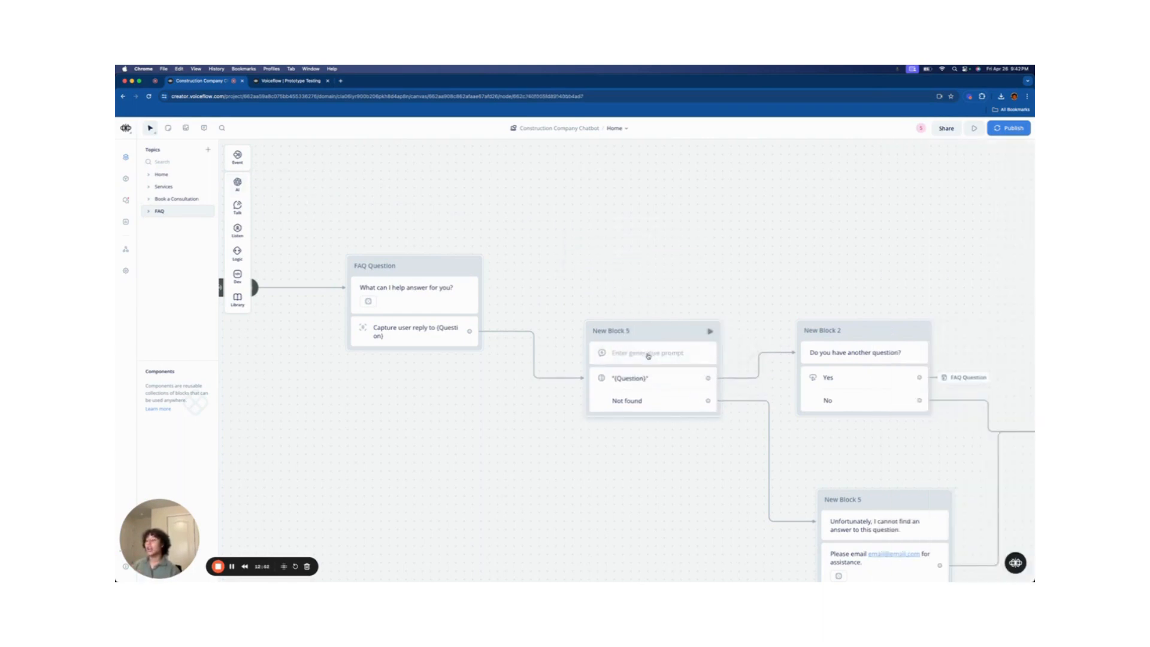
click(655, 361)
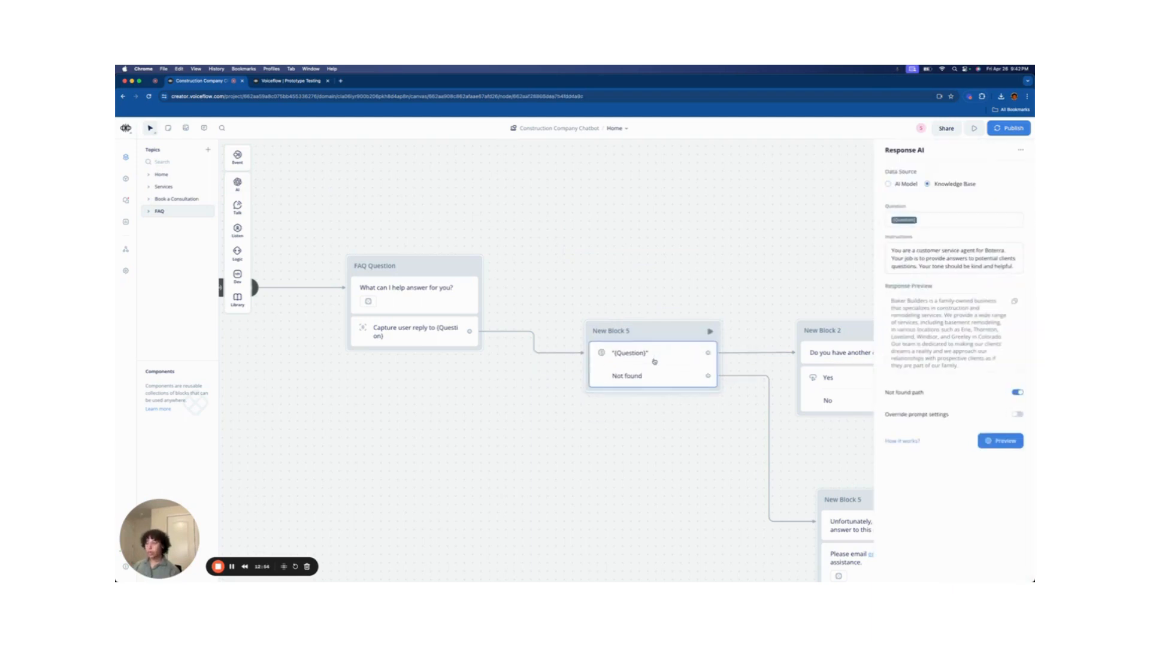
click(904, 221)
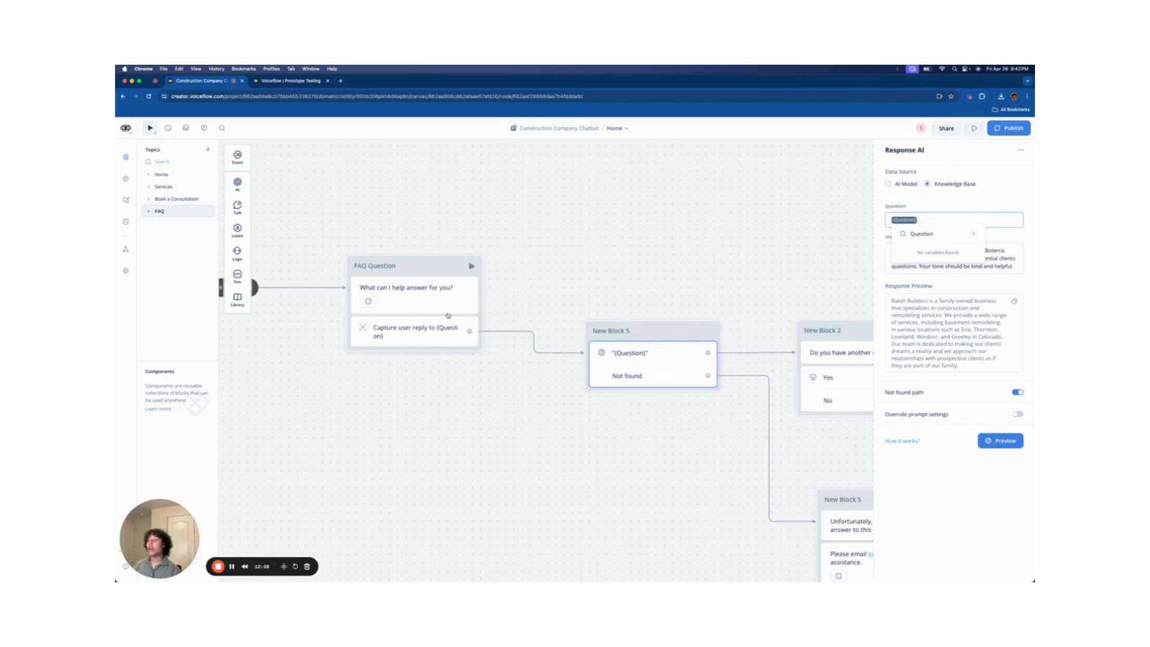
click(415, 331)
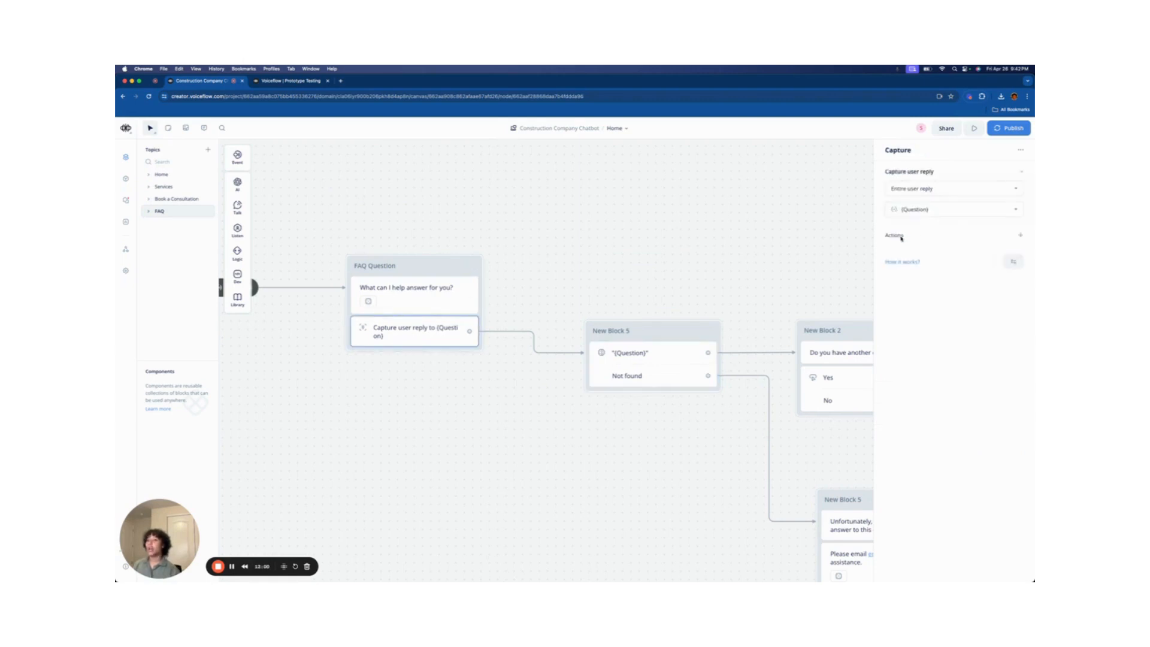
click(659, 353)
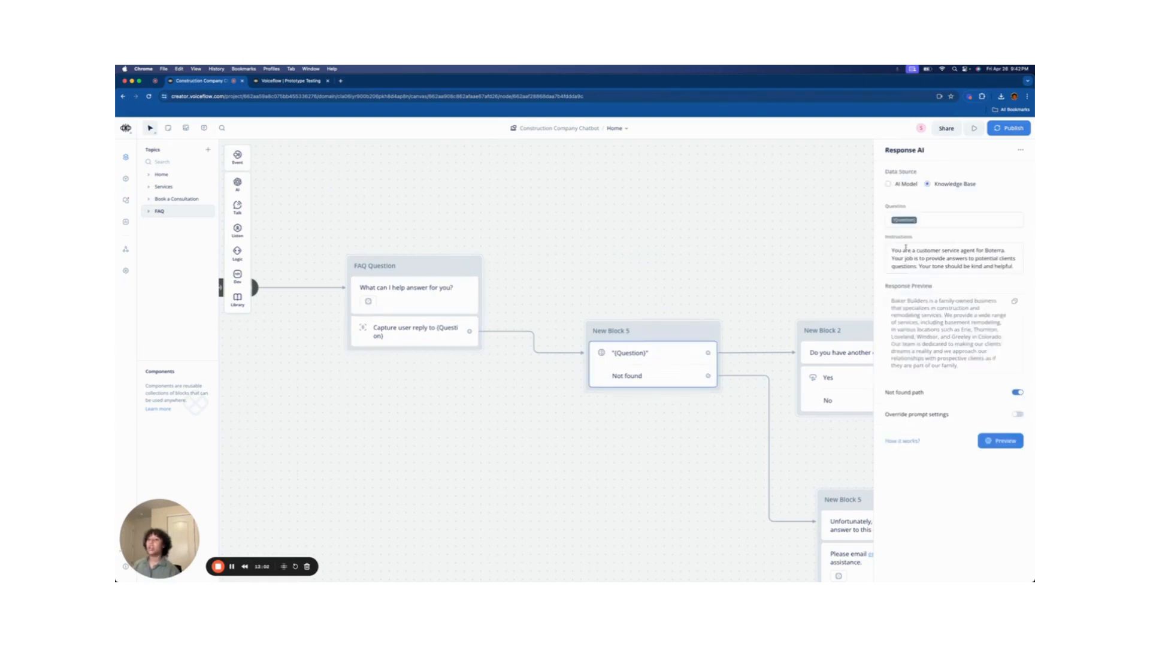
- Review the answer step's Instructions text, then close its settings panel
drag(891, 250, 835, 246)
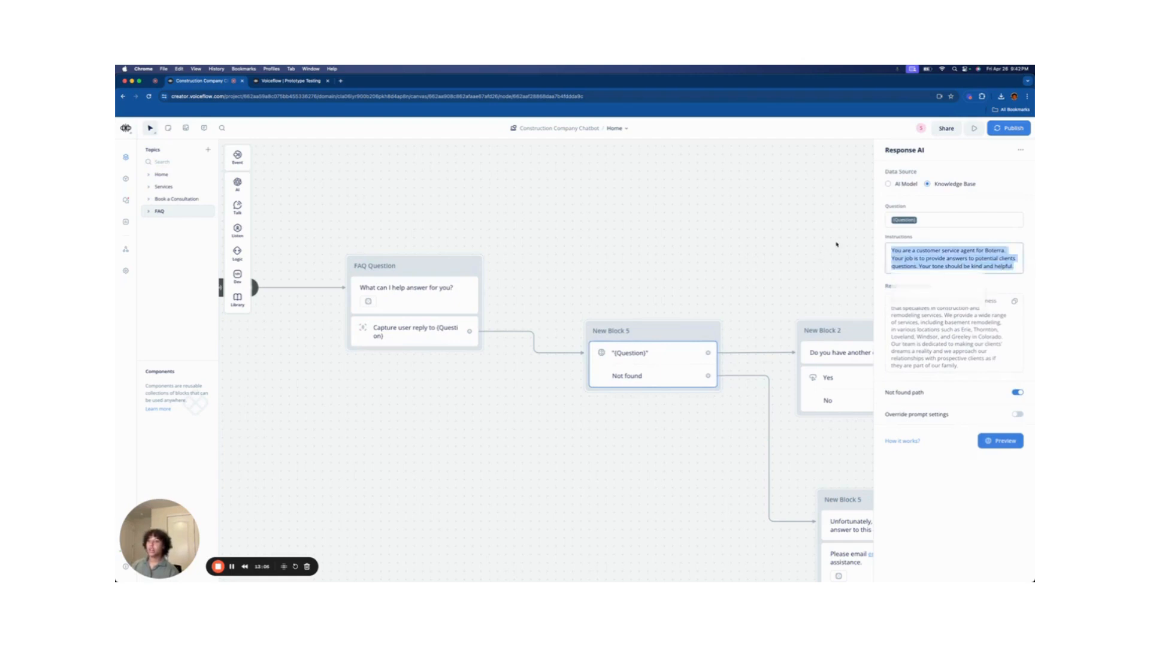
click(977, 249)
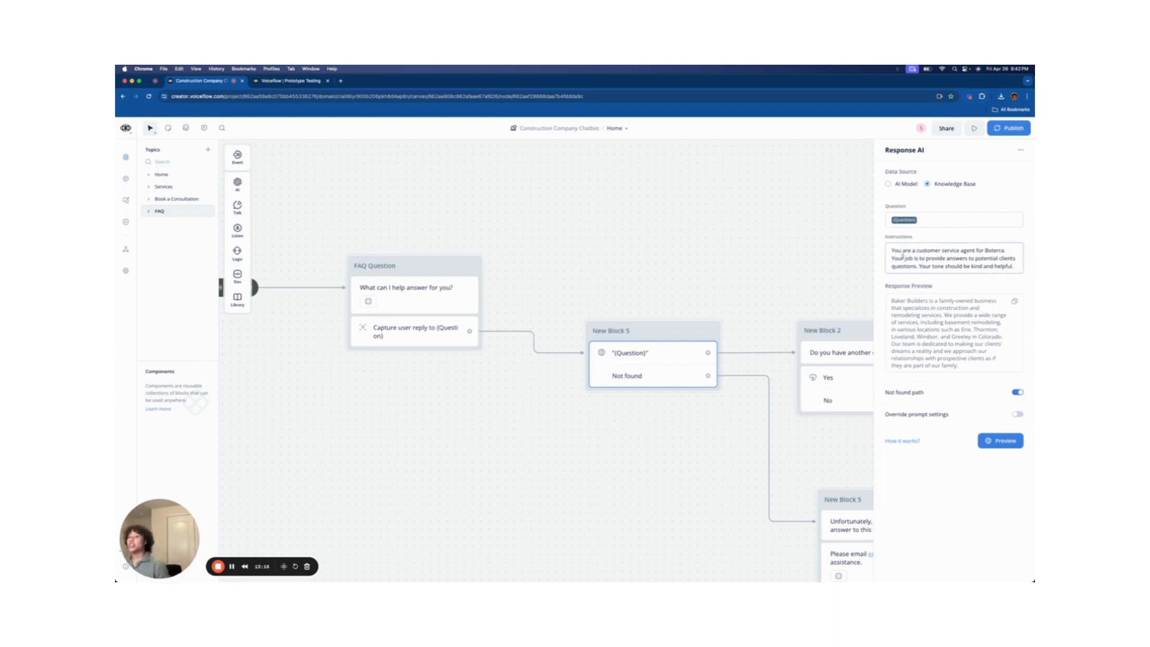
drag(892, 250, 972, 272)
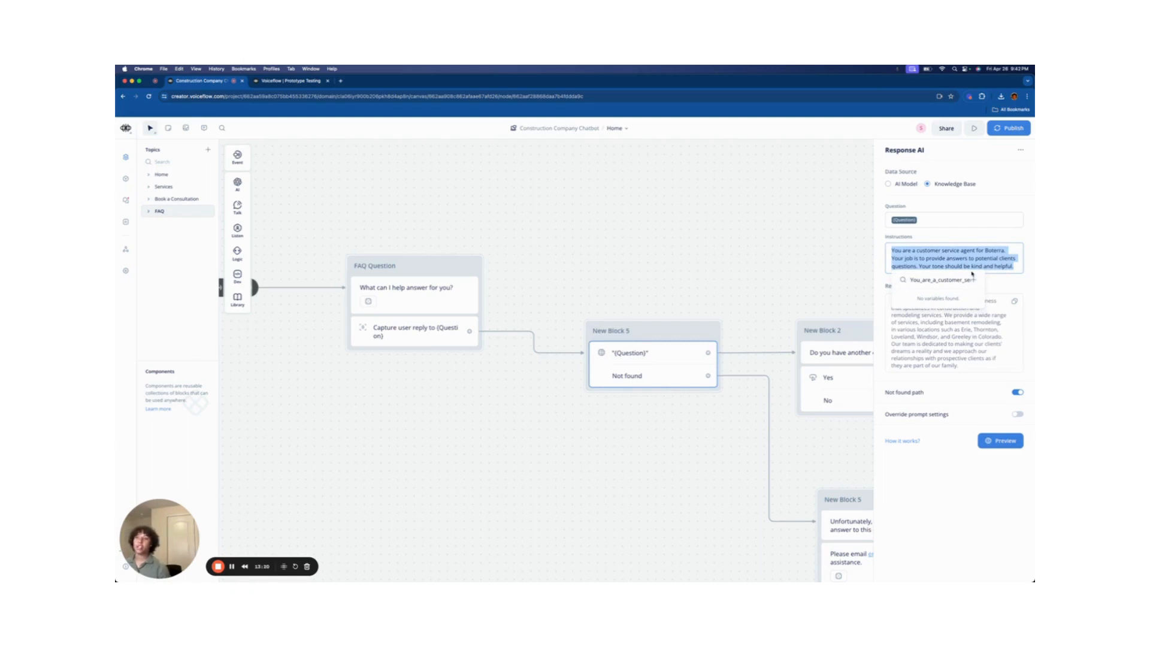
click(956, 236)
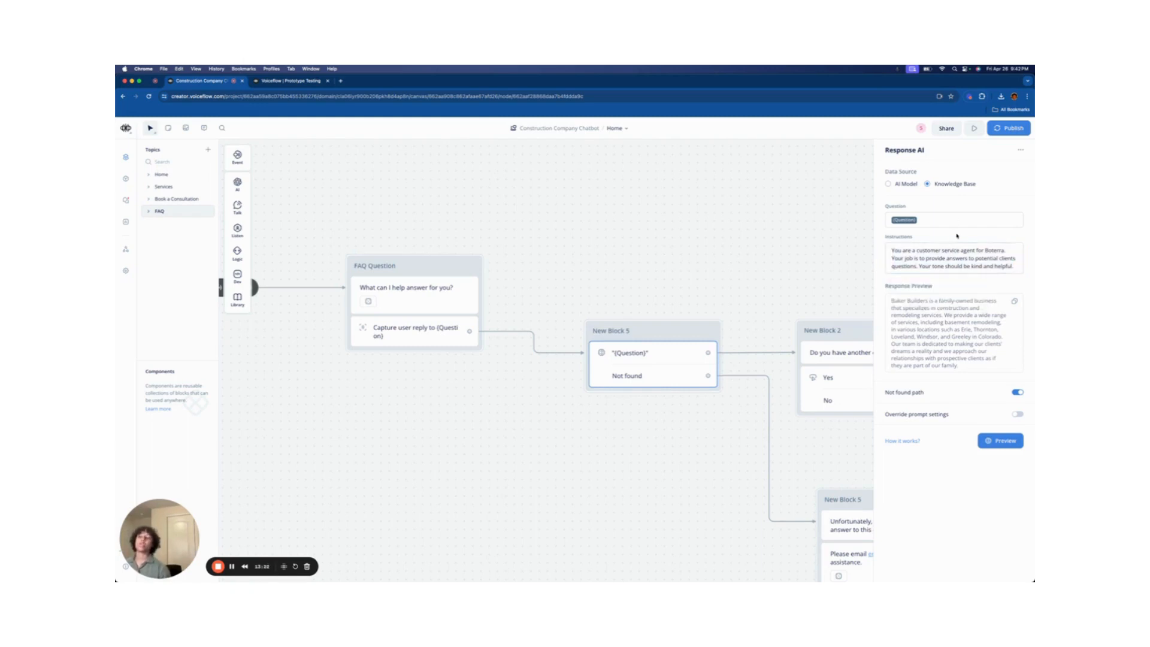
drag(799, 270, 665, 254)
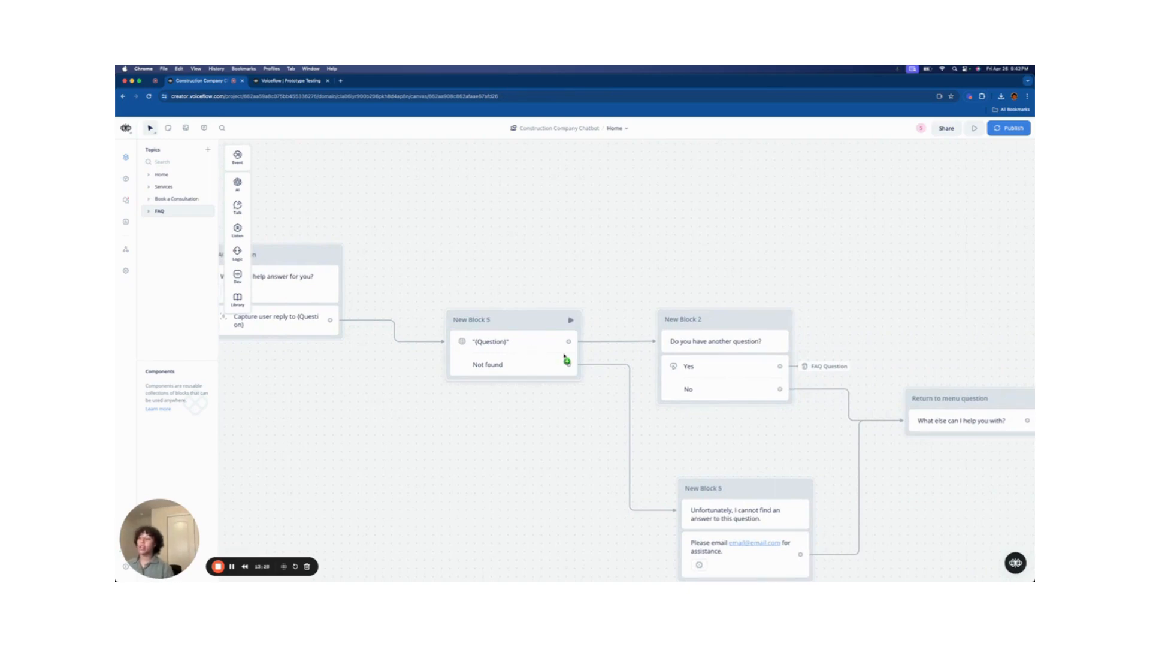
drag(721, 426, 618, 414)
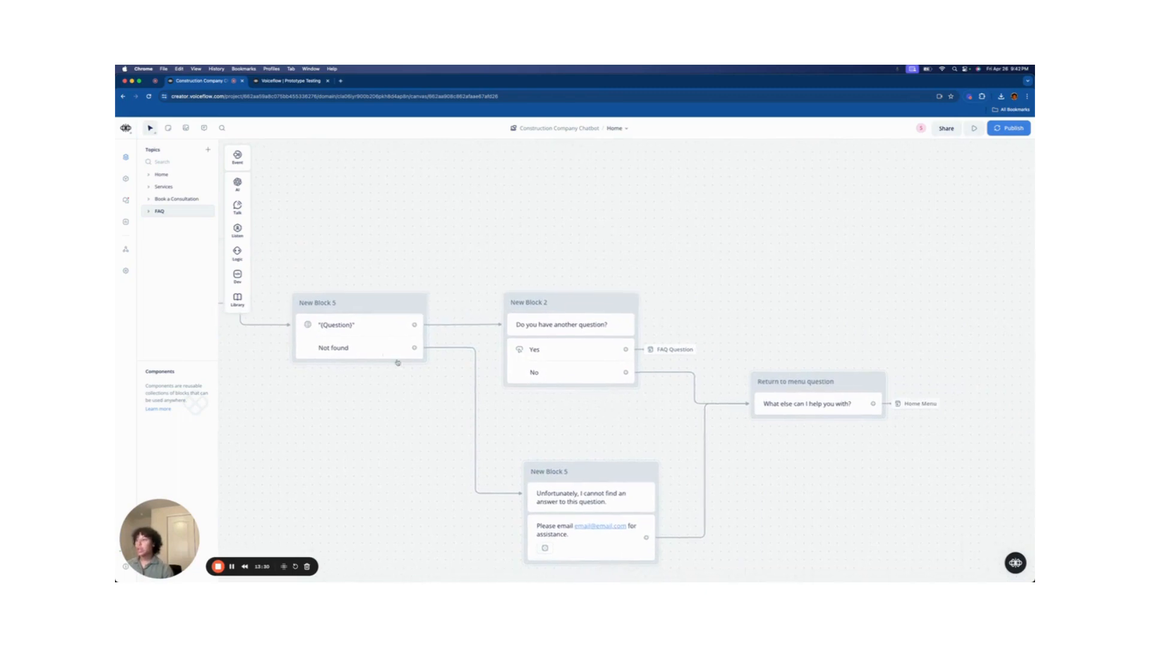
click(367, 329)
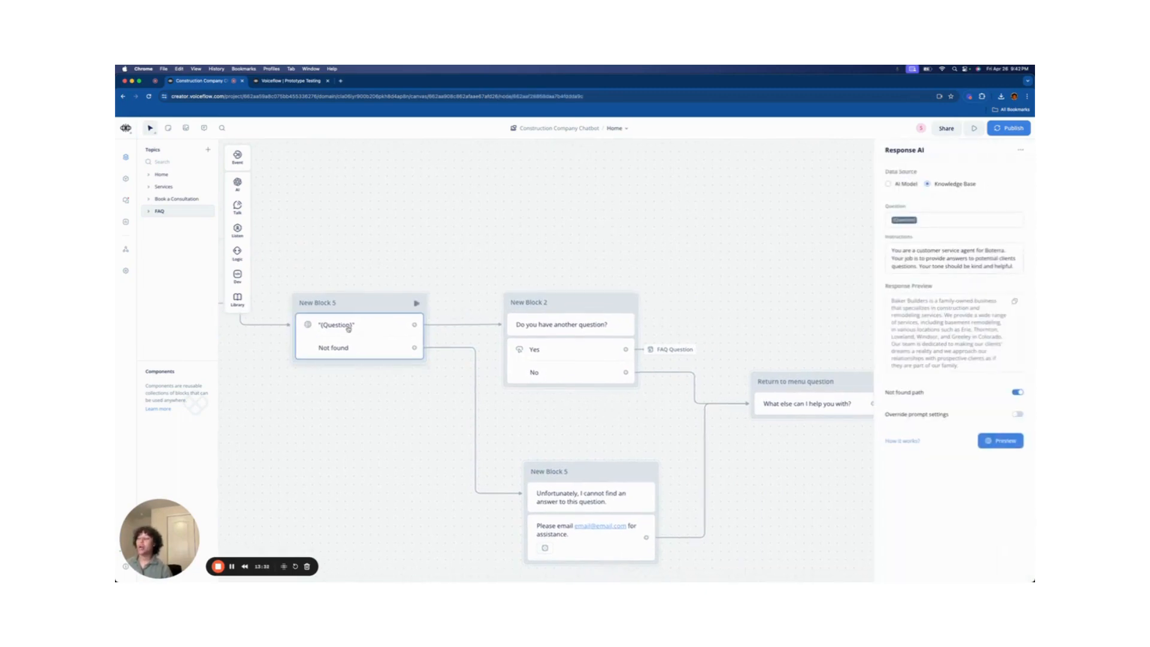
click(560, 264)
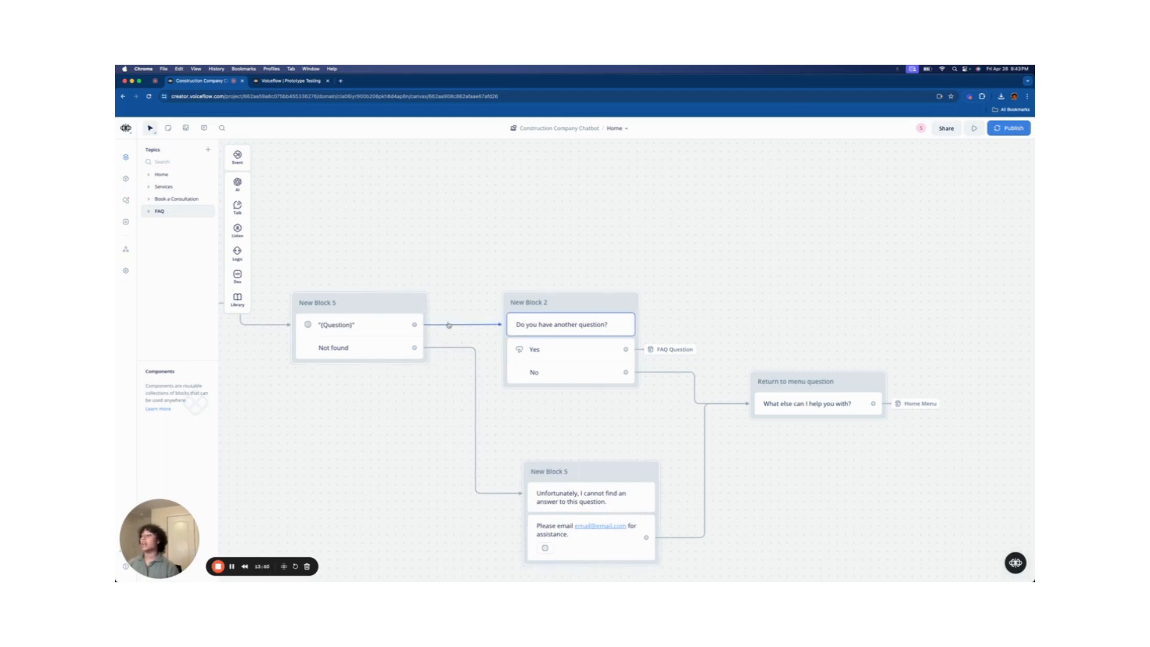
- Trace the answer, 'Do you have another question?' and Yes/No steps to the FAQ Question block
click(378, 325)
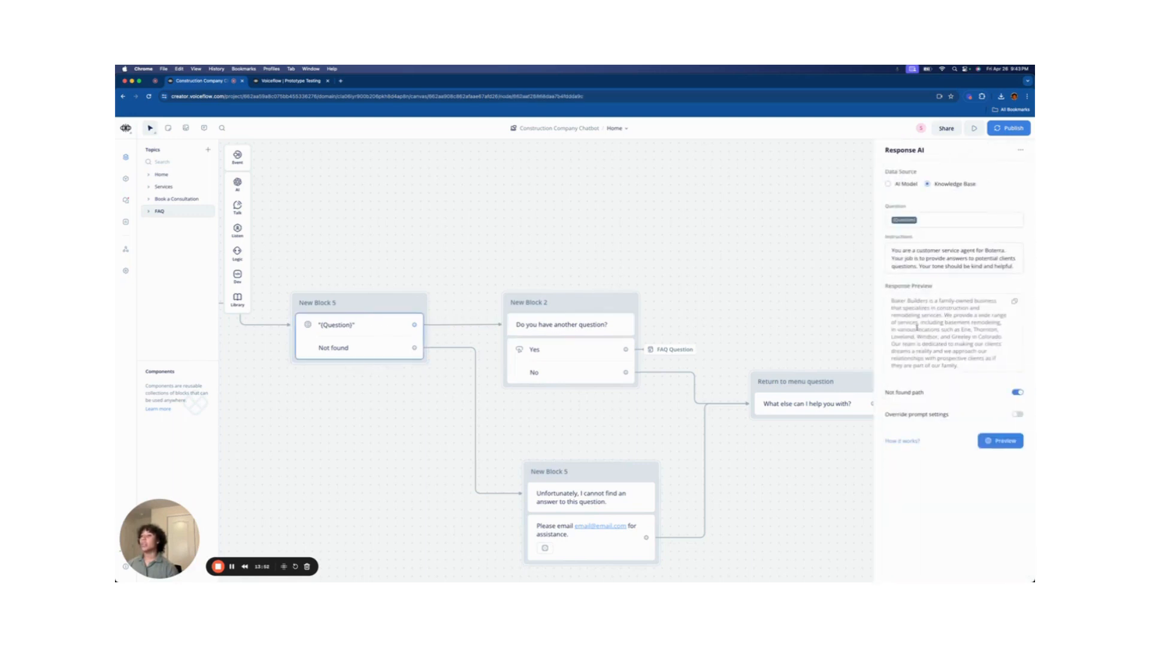
click(570, 330)
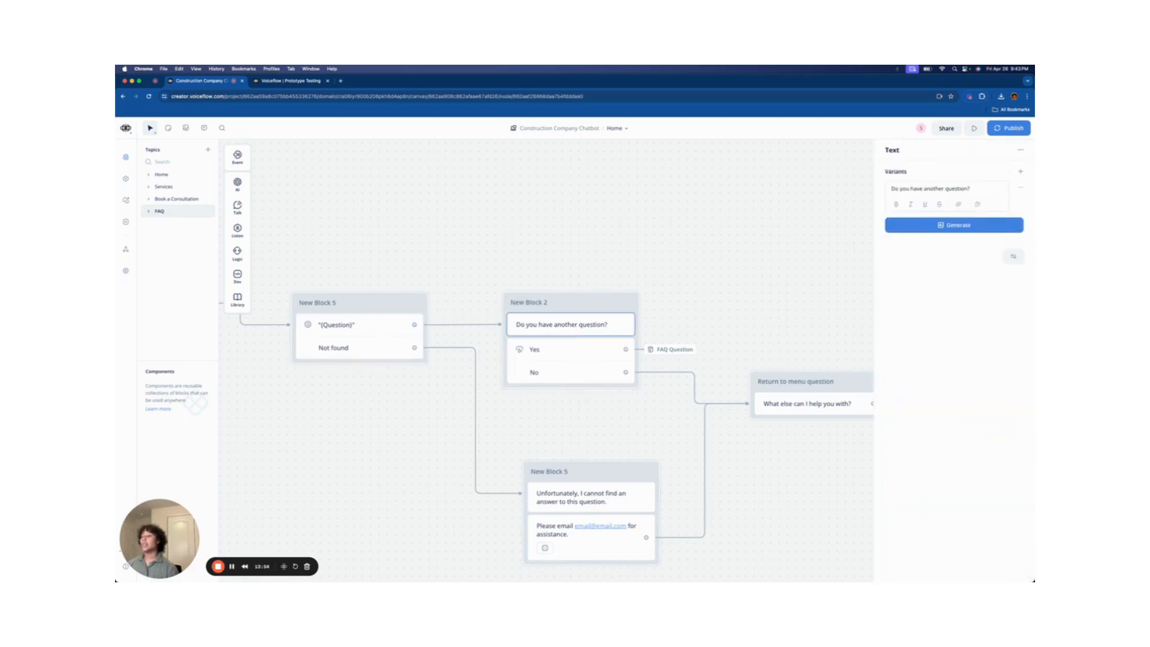
click(606, 358)
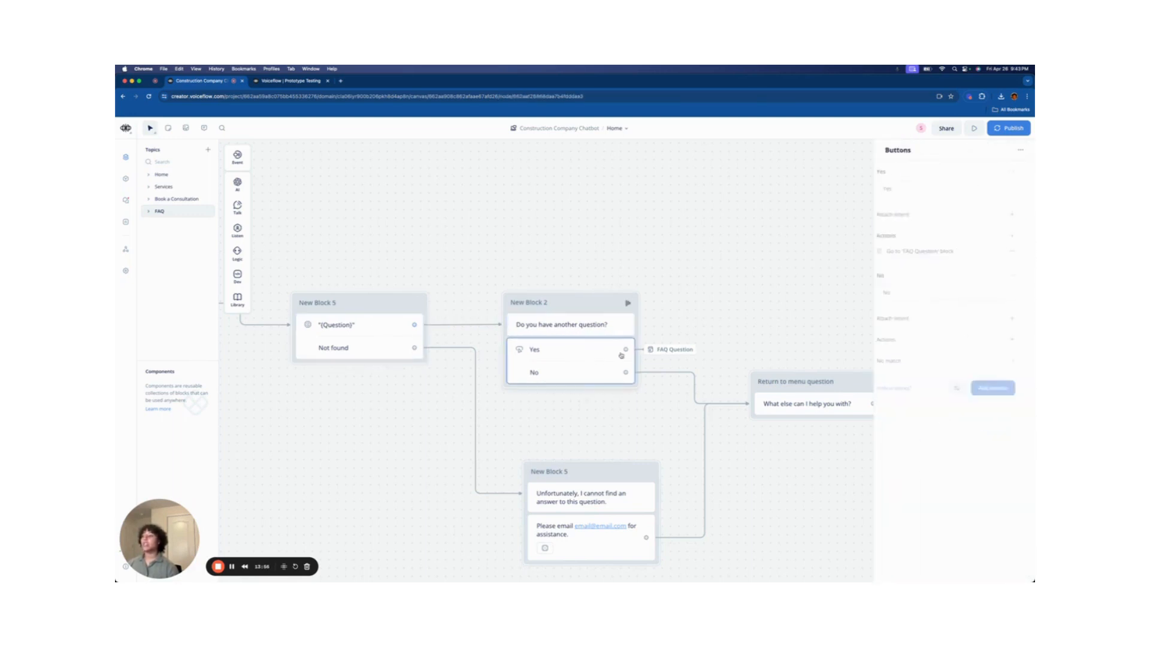
click(672, 350)
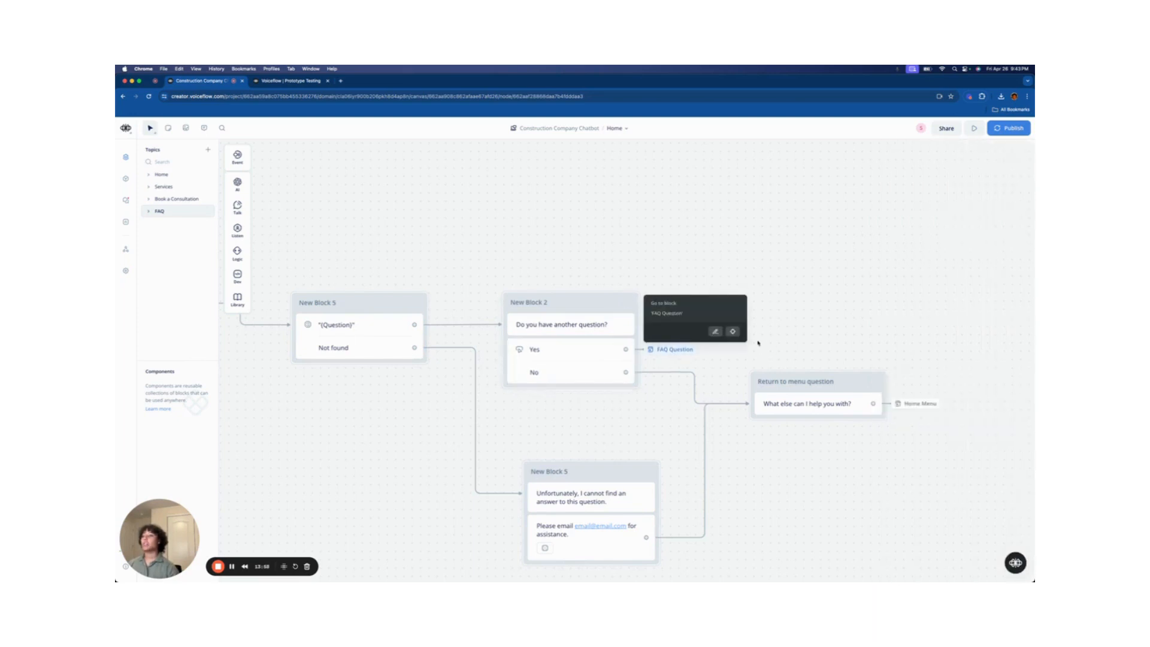
click(734, 332)
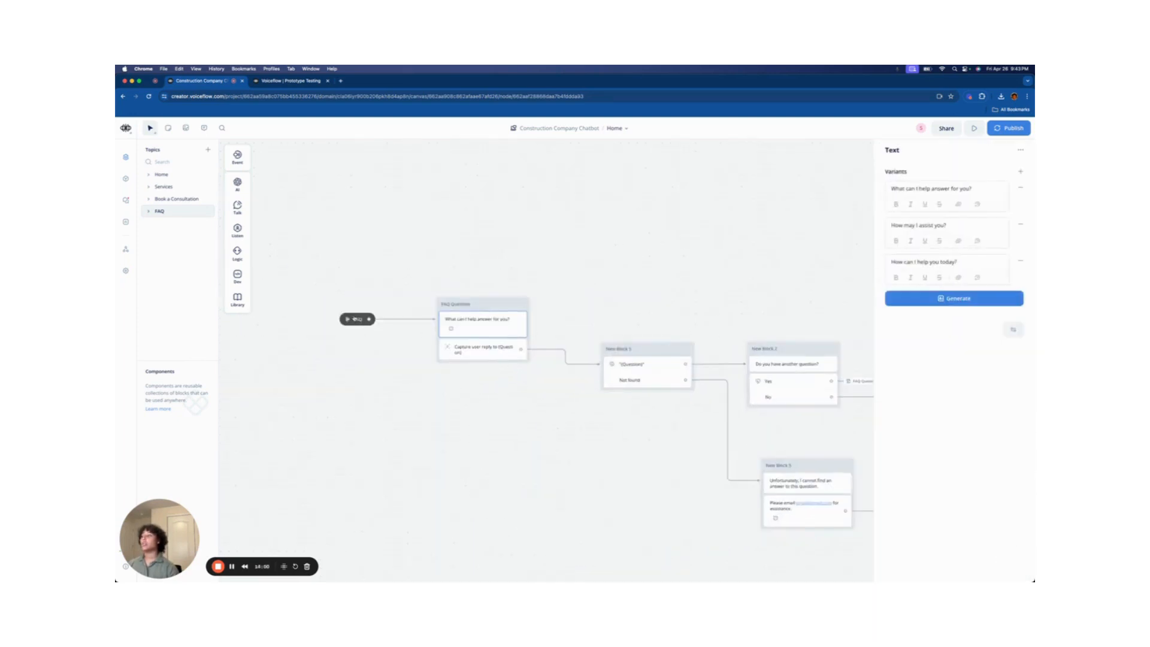
drag(442, 304, 453, 305)
- Follow the return-to-menu message's link to the Home topic's Home Menu block
drag(675, 302, 512, 283)
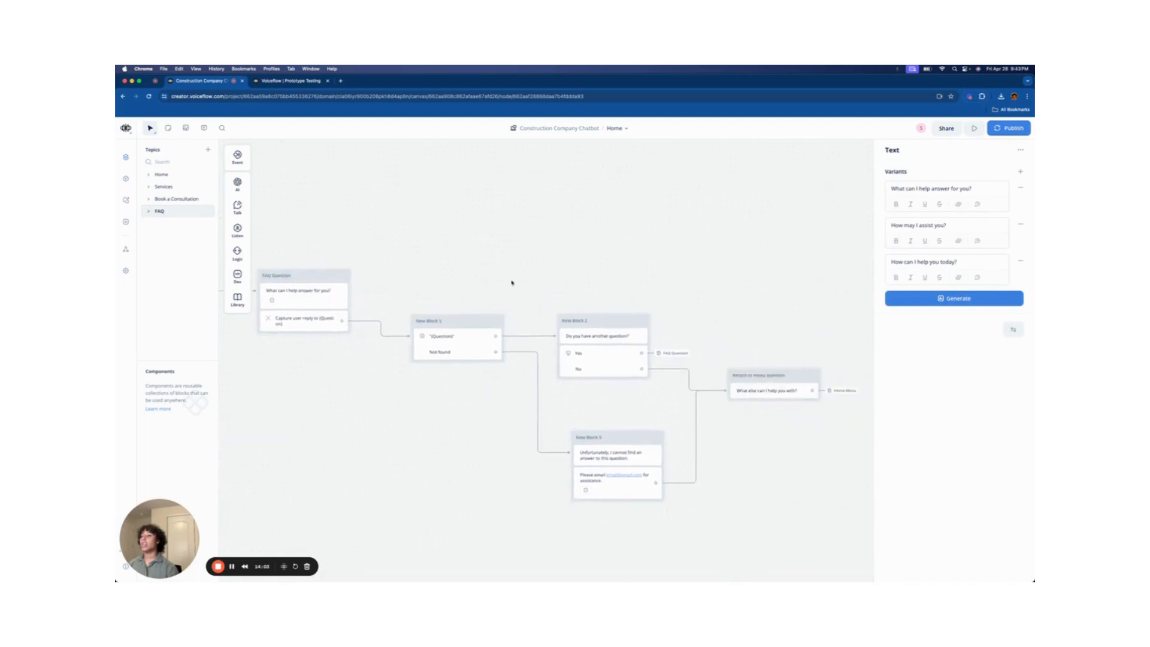
click(773, 391)
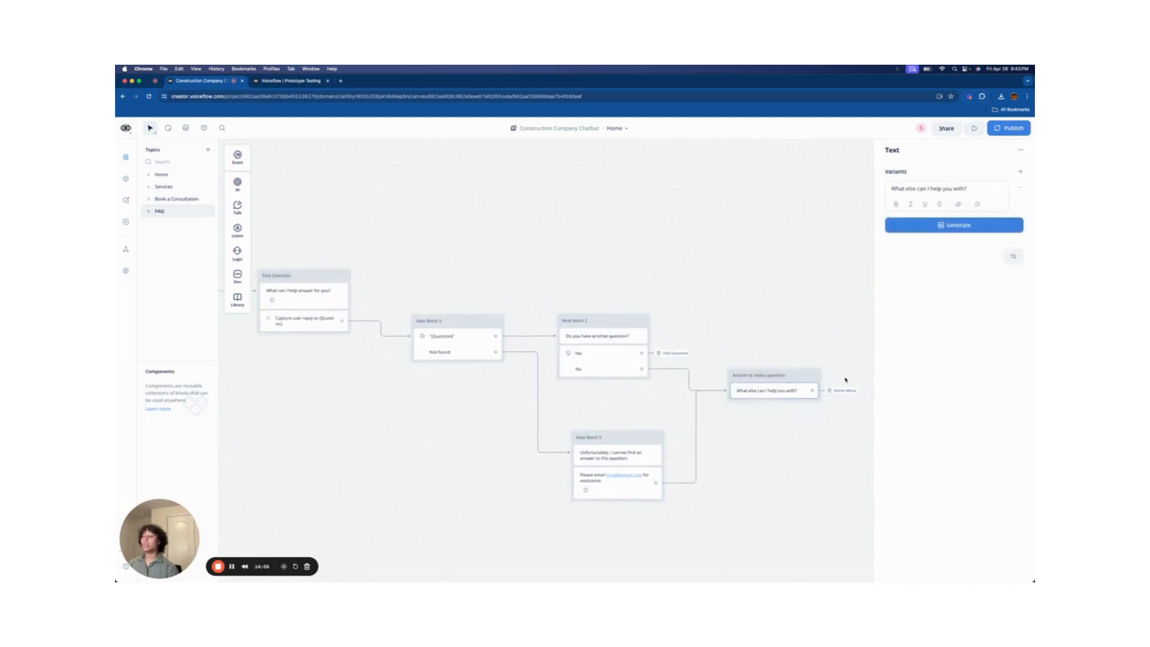
mouse_move(846, 390)
click(913, 373)
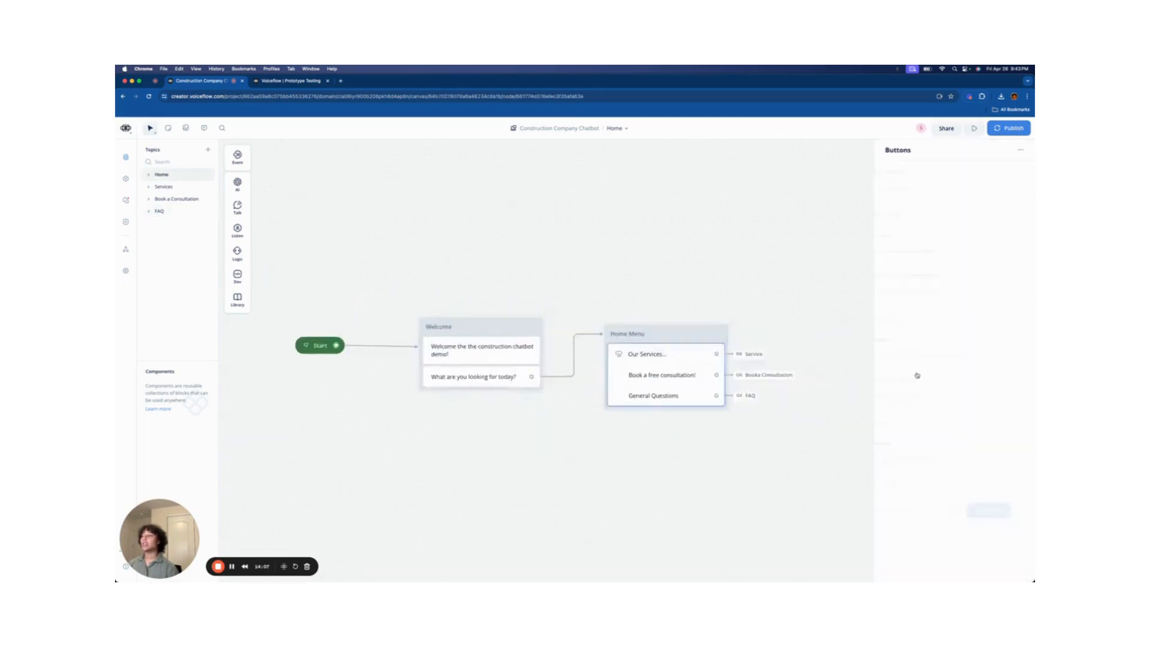
scroll(569, 329, left, 3)
click(570, 329)
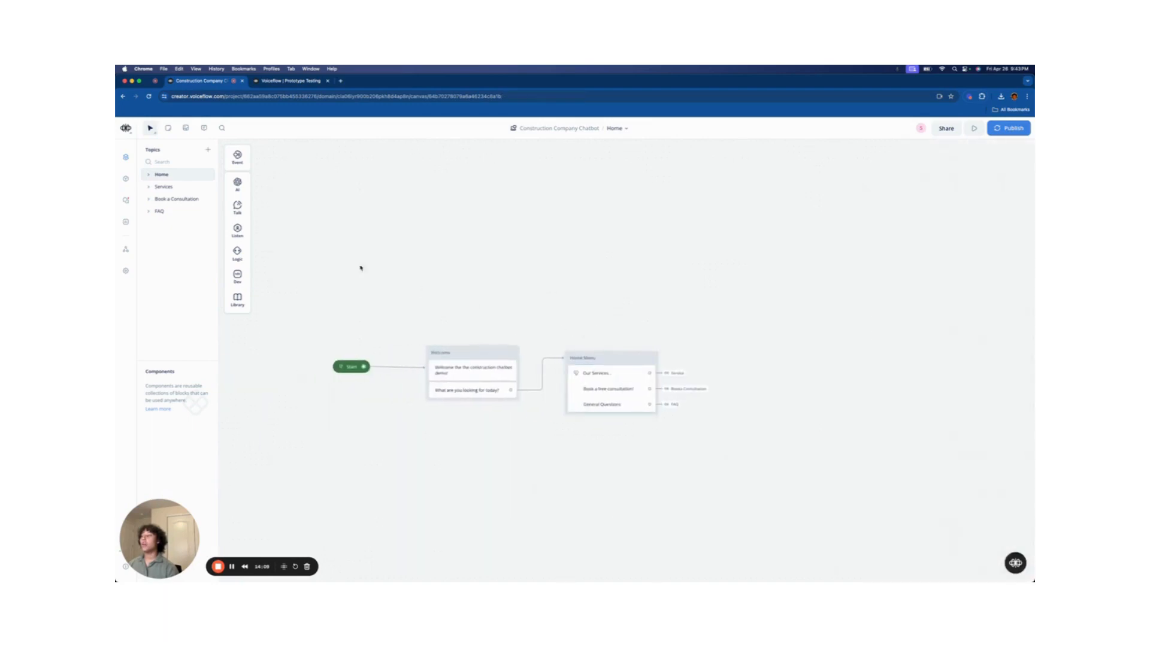